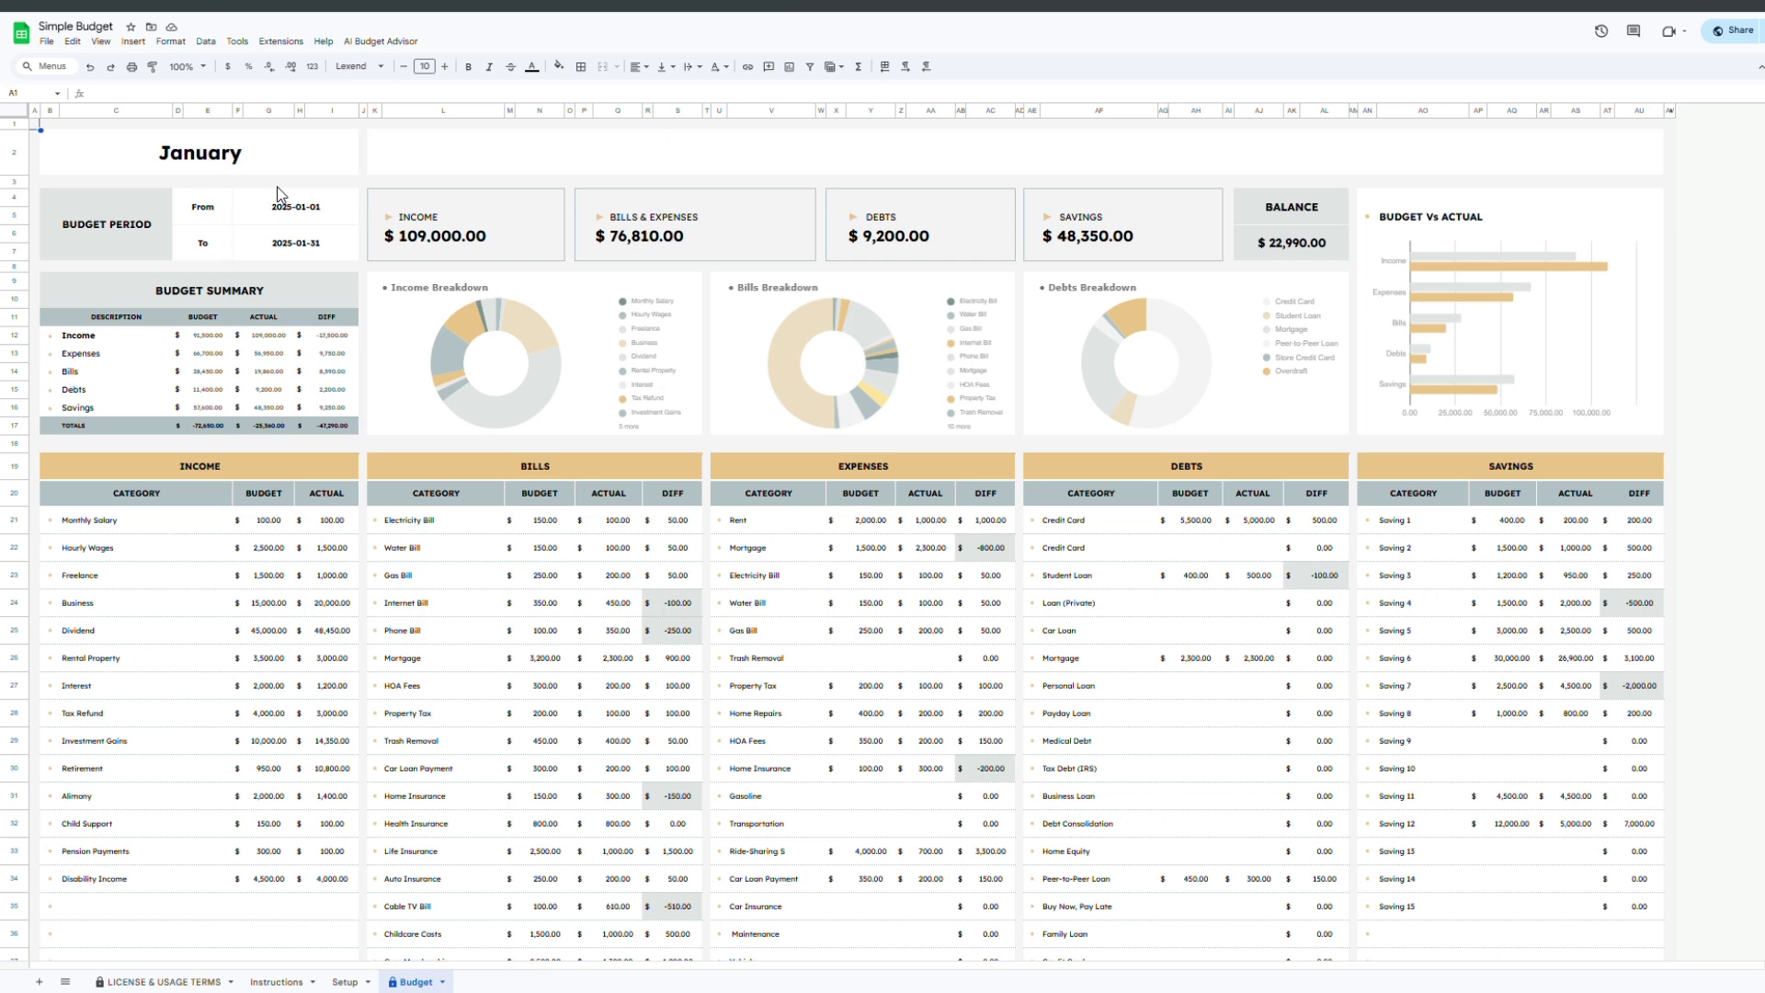
- Authorize the template's script from the Instructions sheet and acknowledge the success message
{"action": "left_click", "coordinate": [276, 982]}
{"action": "left_click", "coordinate": [355, 757]}
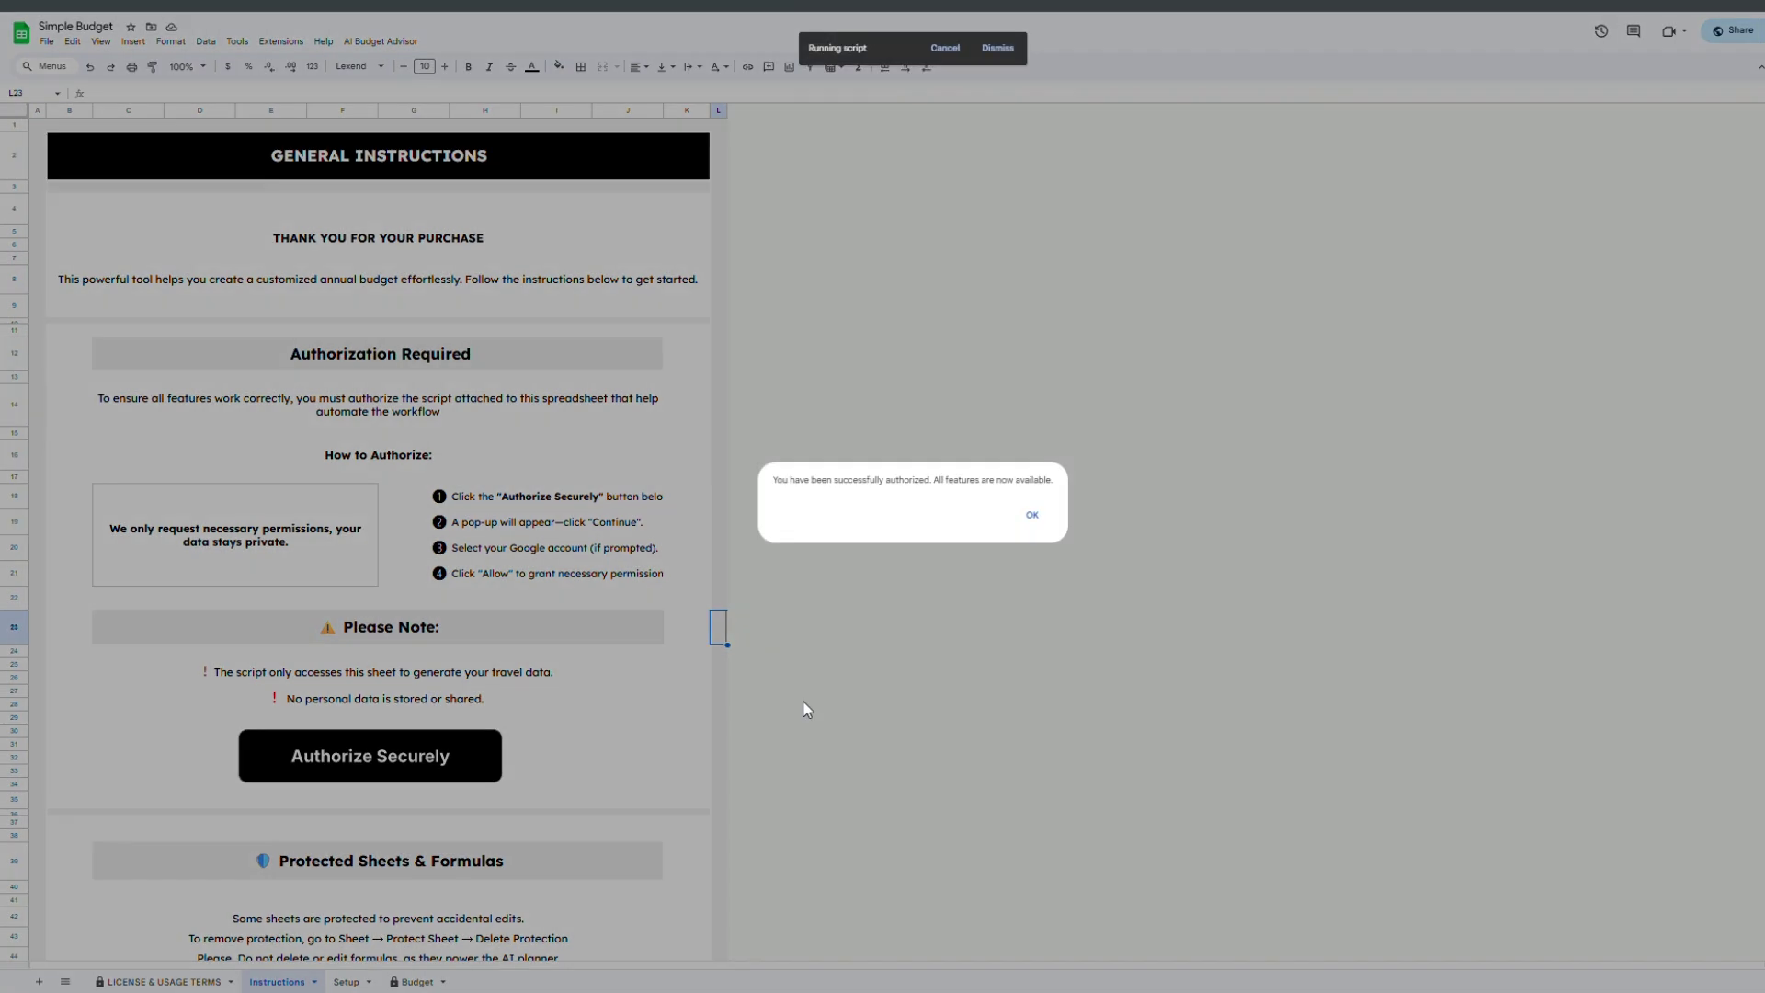
{"action": "left_click", "coordinate": [1037, 528]}
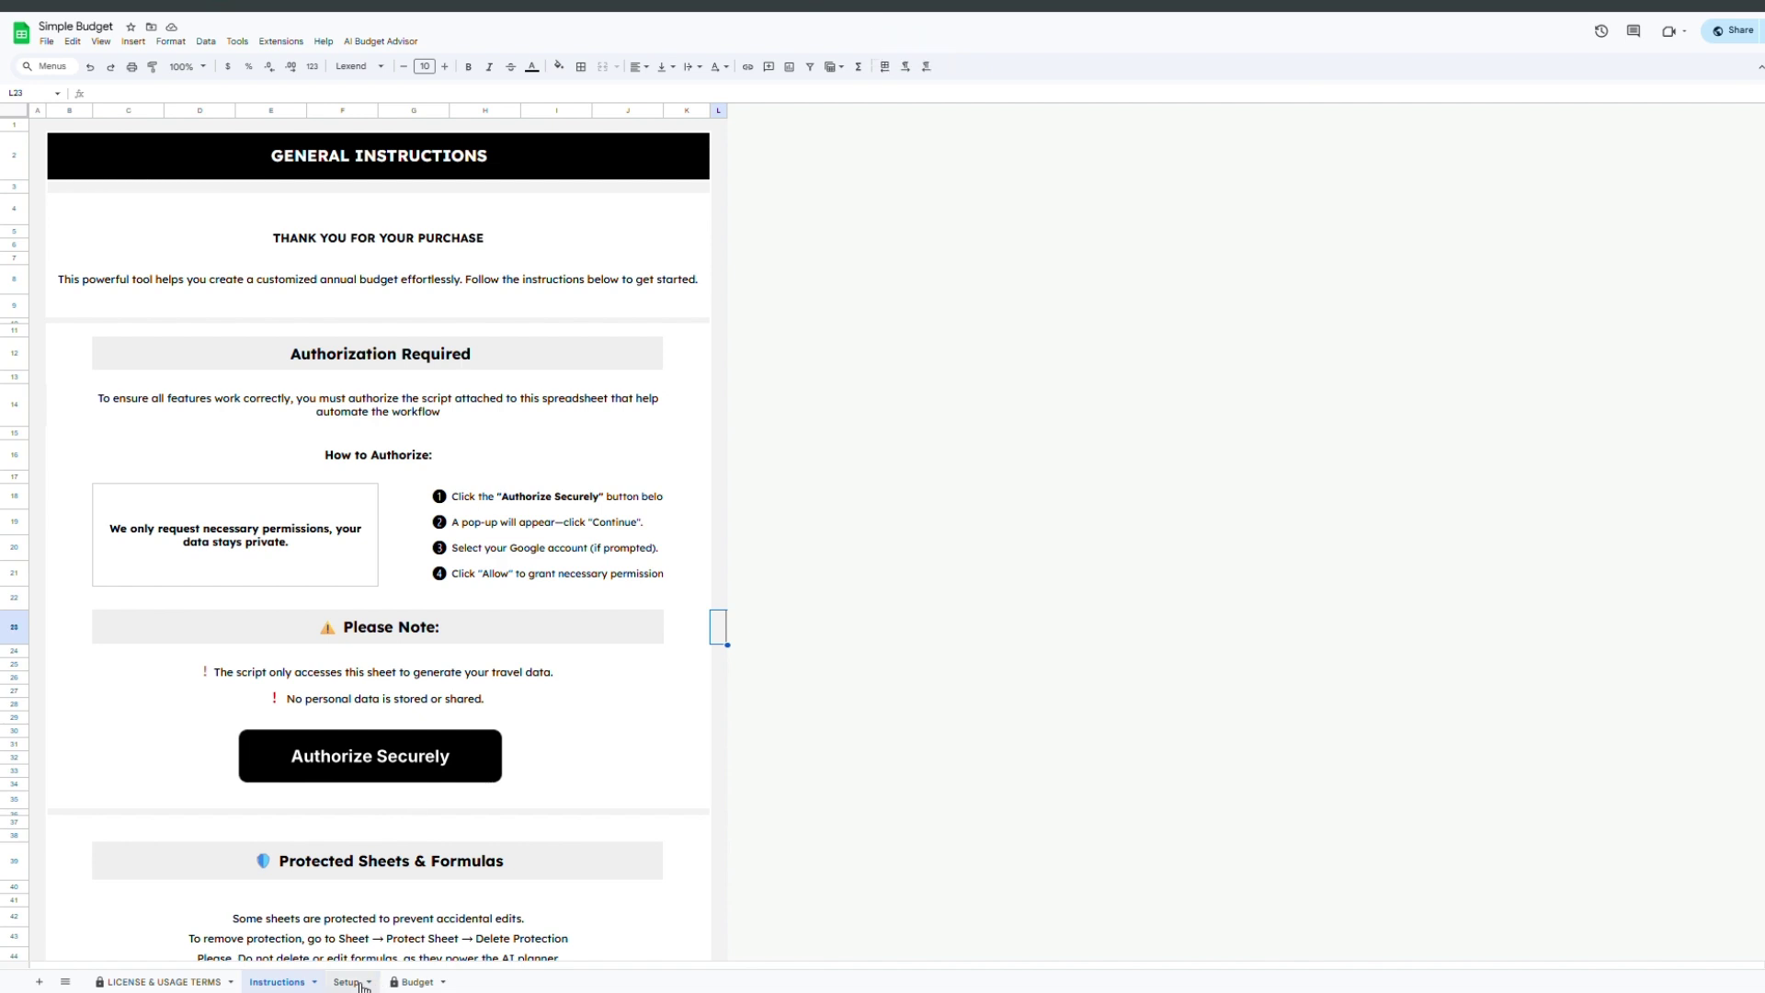
- Read through the authorization steps, protected-sheet notes and troubleshooting section
{"action": "scroll", "coordinate": [381, 900], "scroll_direction": "down", "scroll_amount": 2}
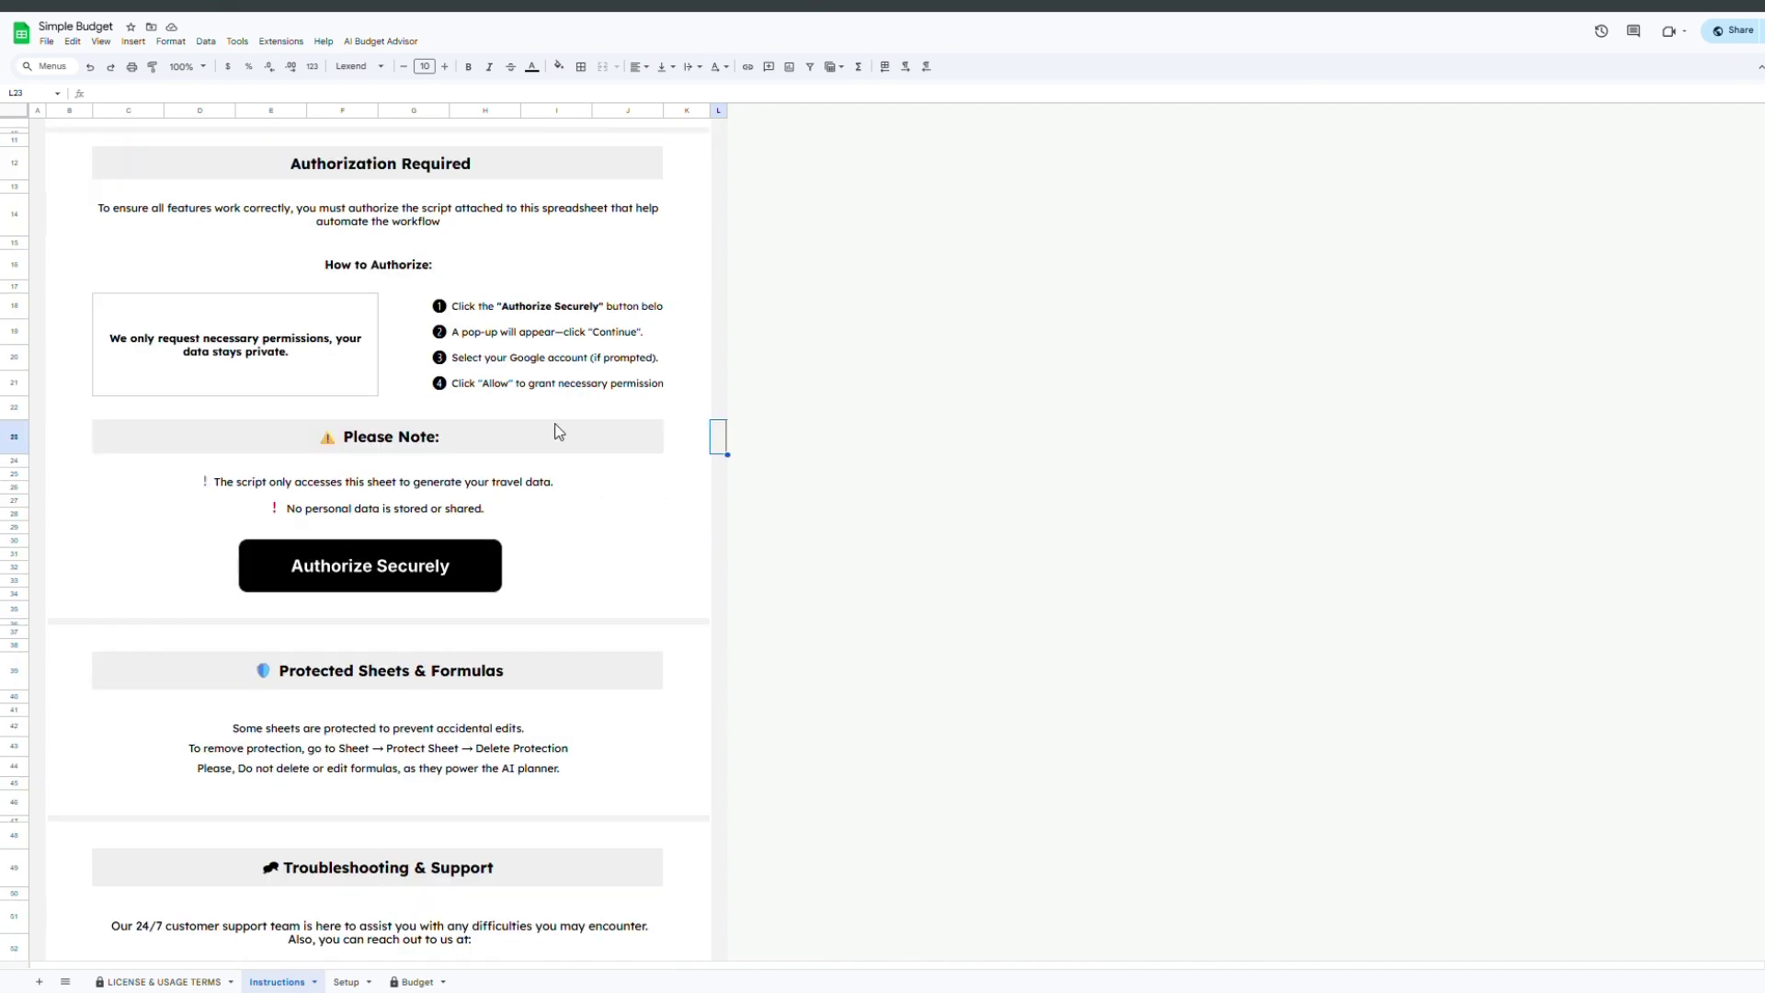
{"action": "left_click_drag", "start_coordinate": [467, 313], "coordinate": [651, 391]}
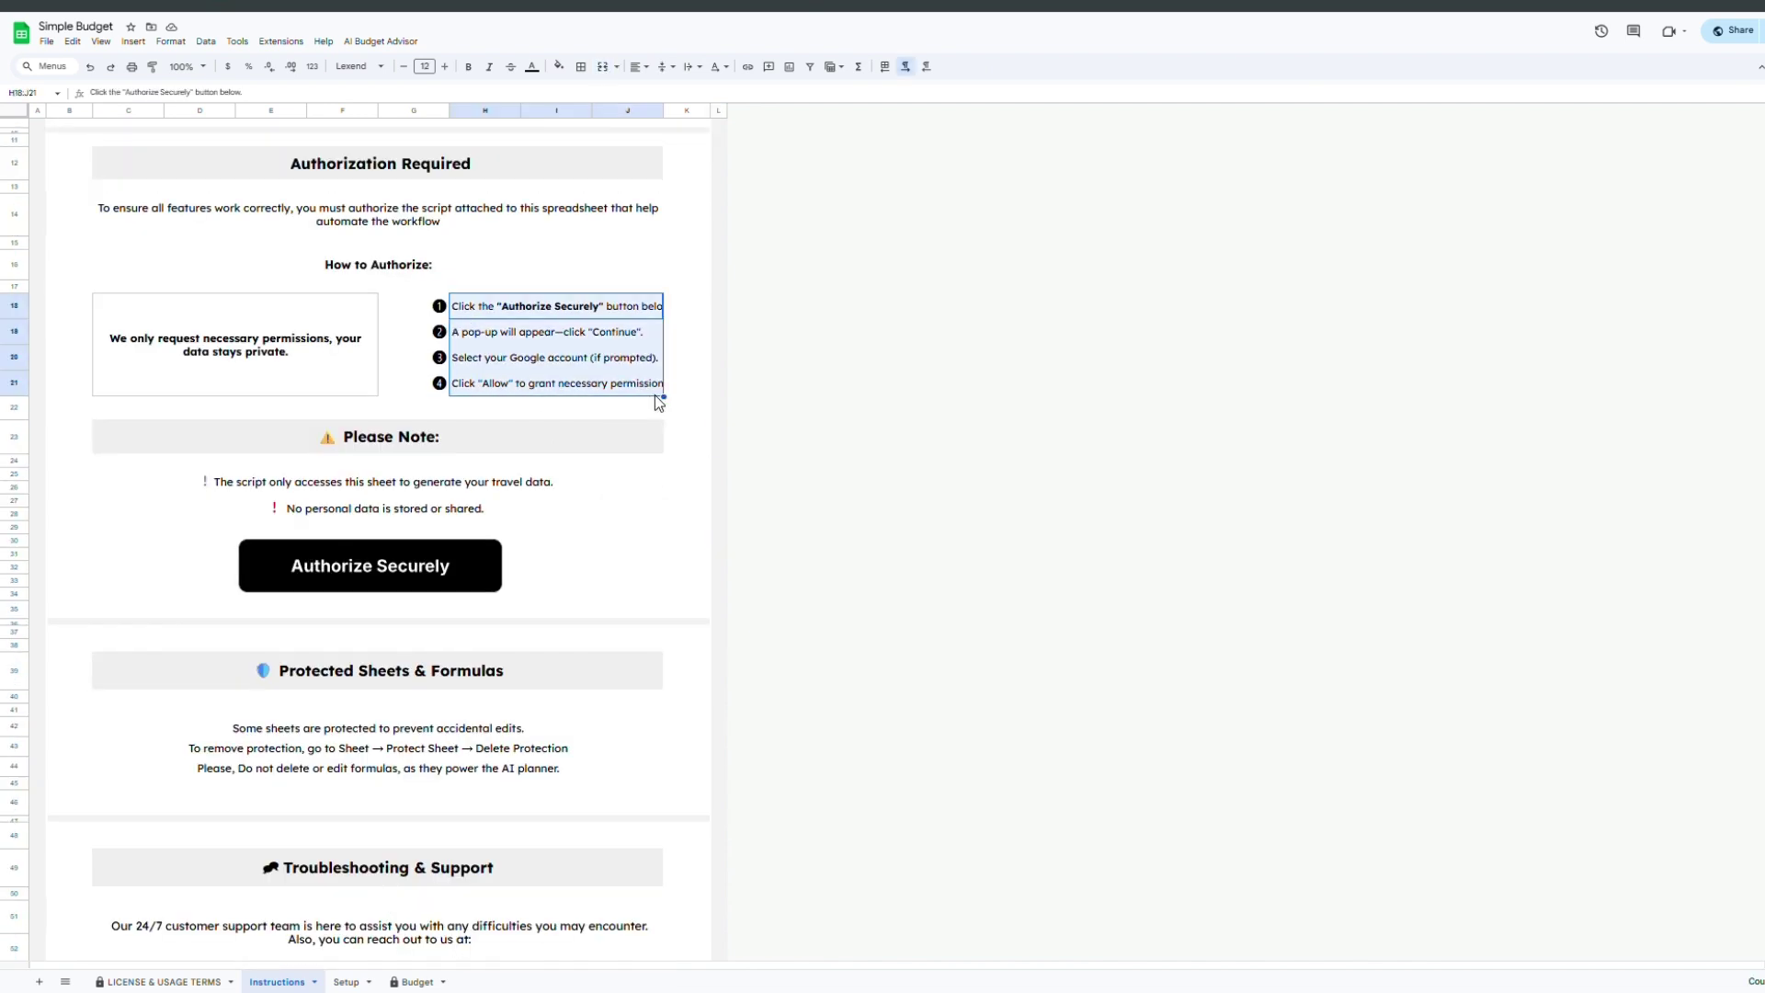
{"action": "left_click", "coordinate": [649, 541]}
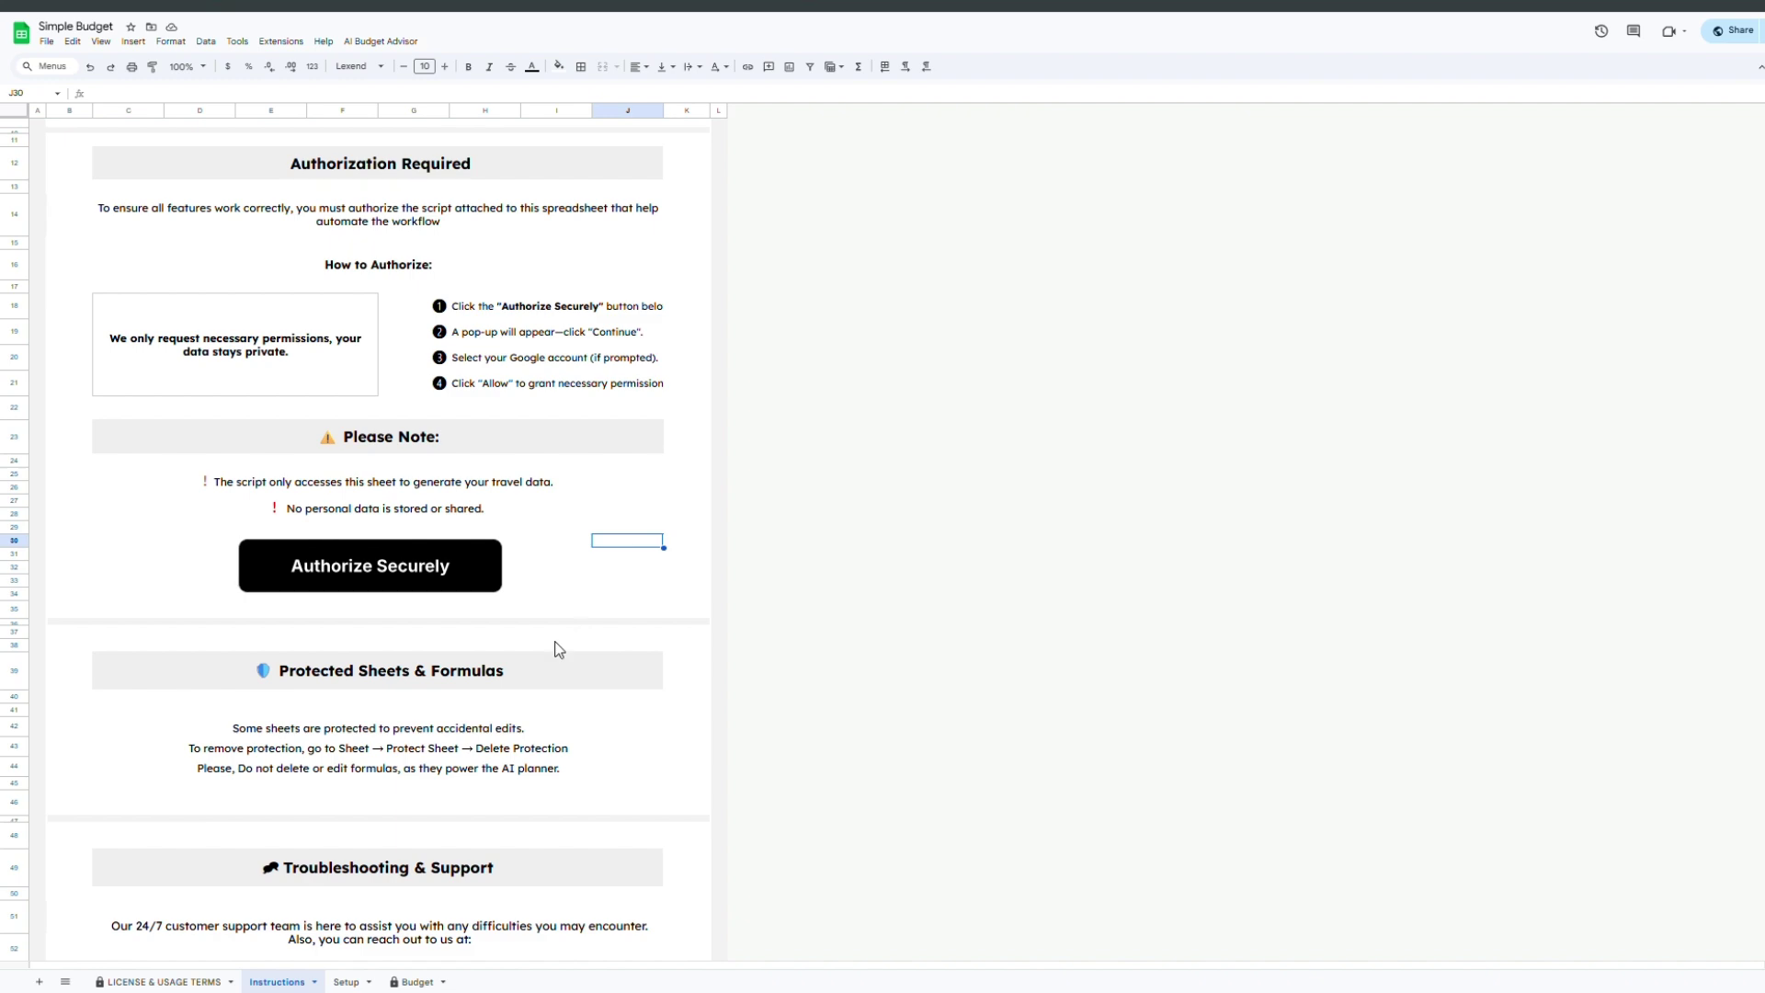
{"action": "scroll", "coordinate": [555, 650], "scroll_direction": "down", "scroll_amount": 2}
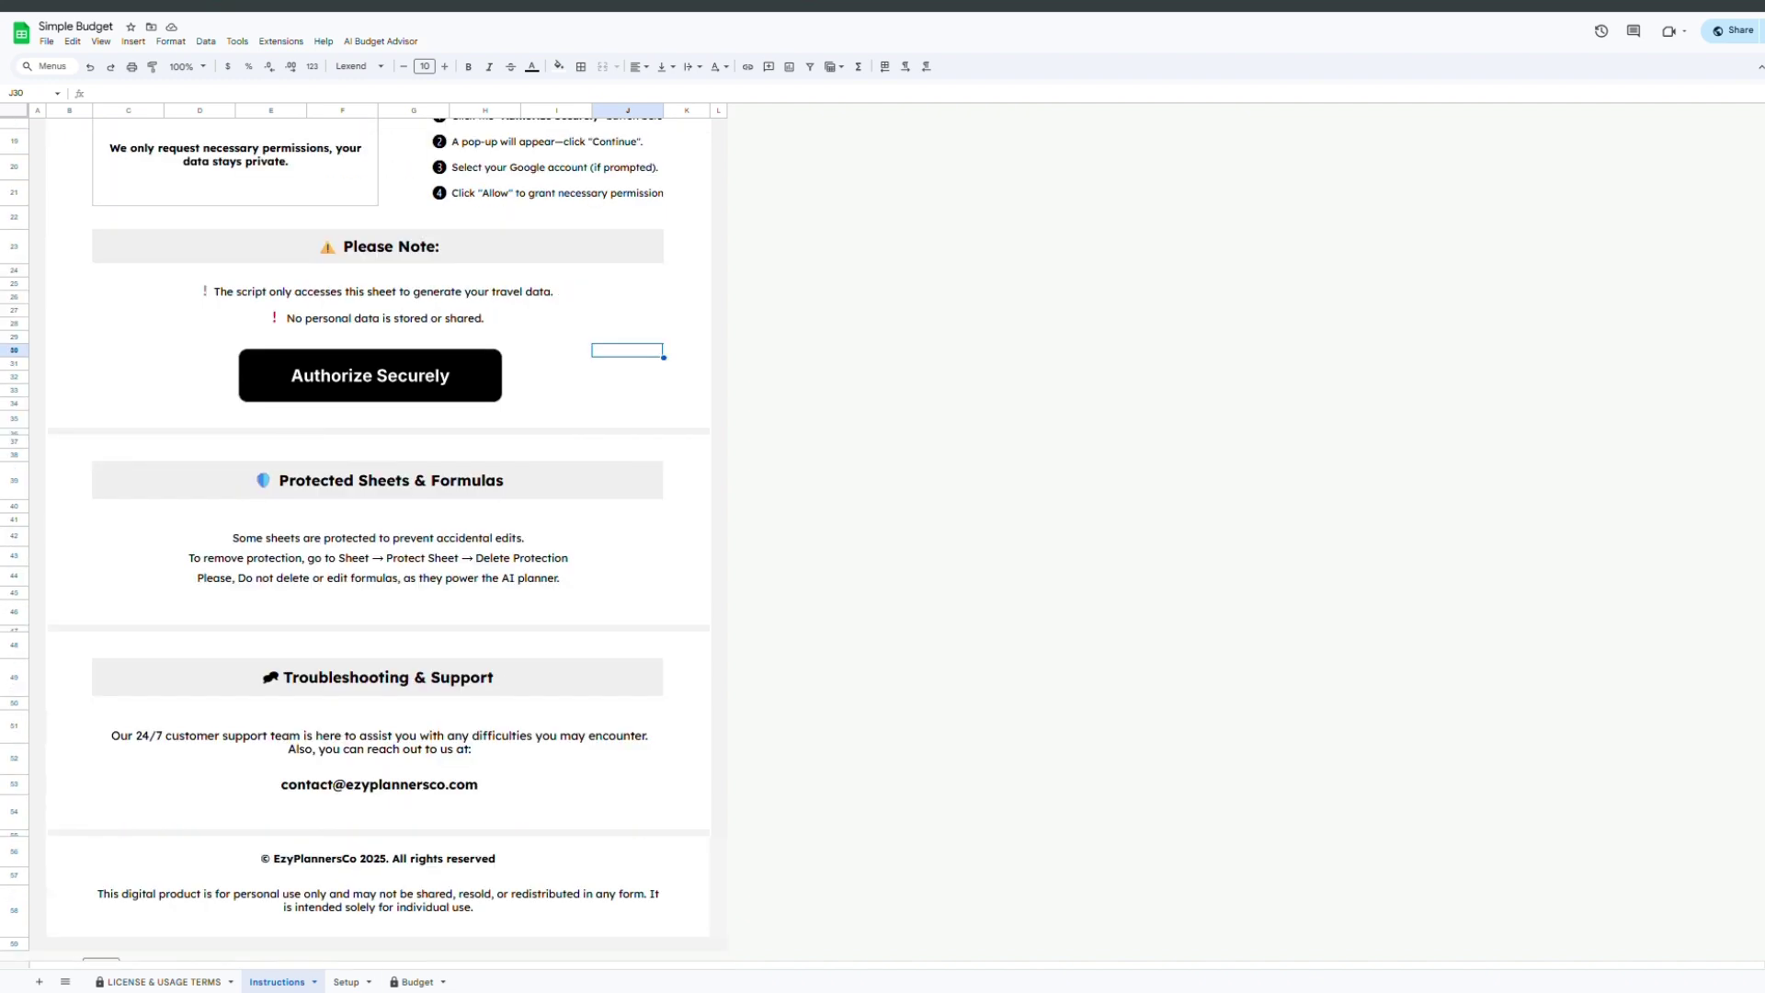
- On the Setup sheet, review the category tables and keep the currency set to $
{"action": "left_click", "coordinate": [346, 981]}
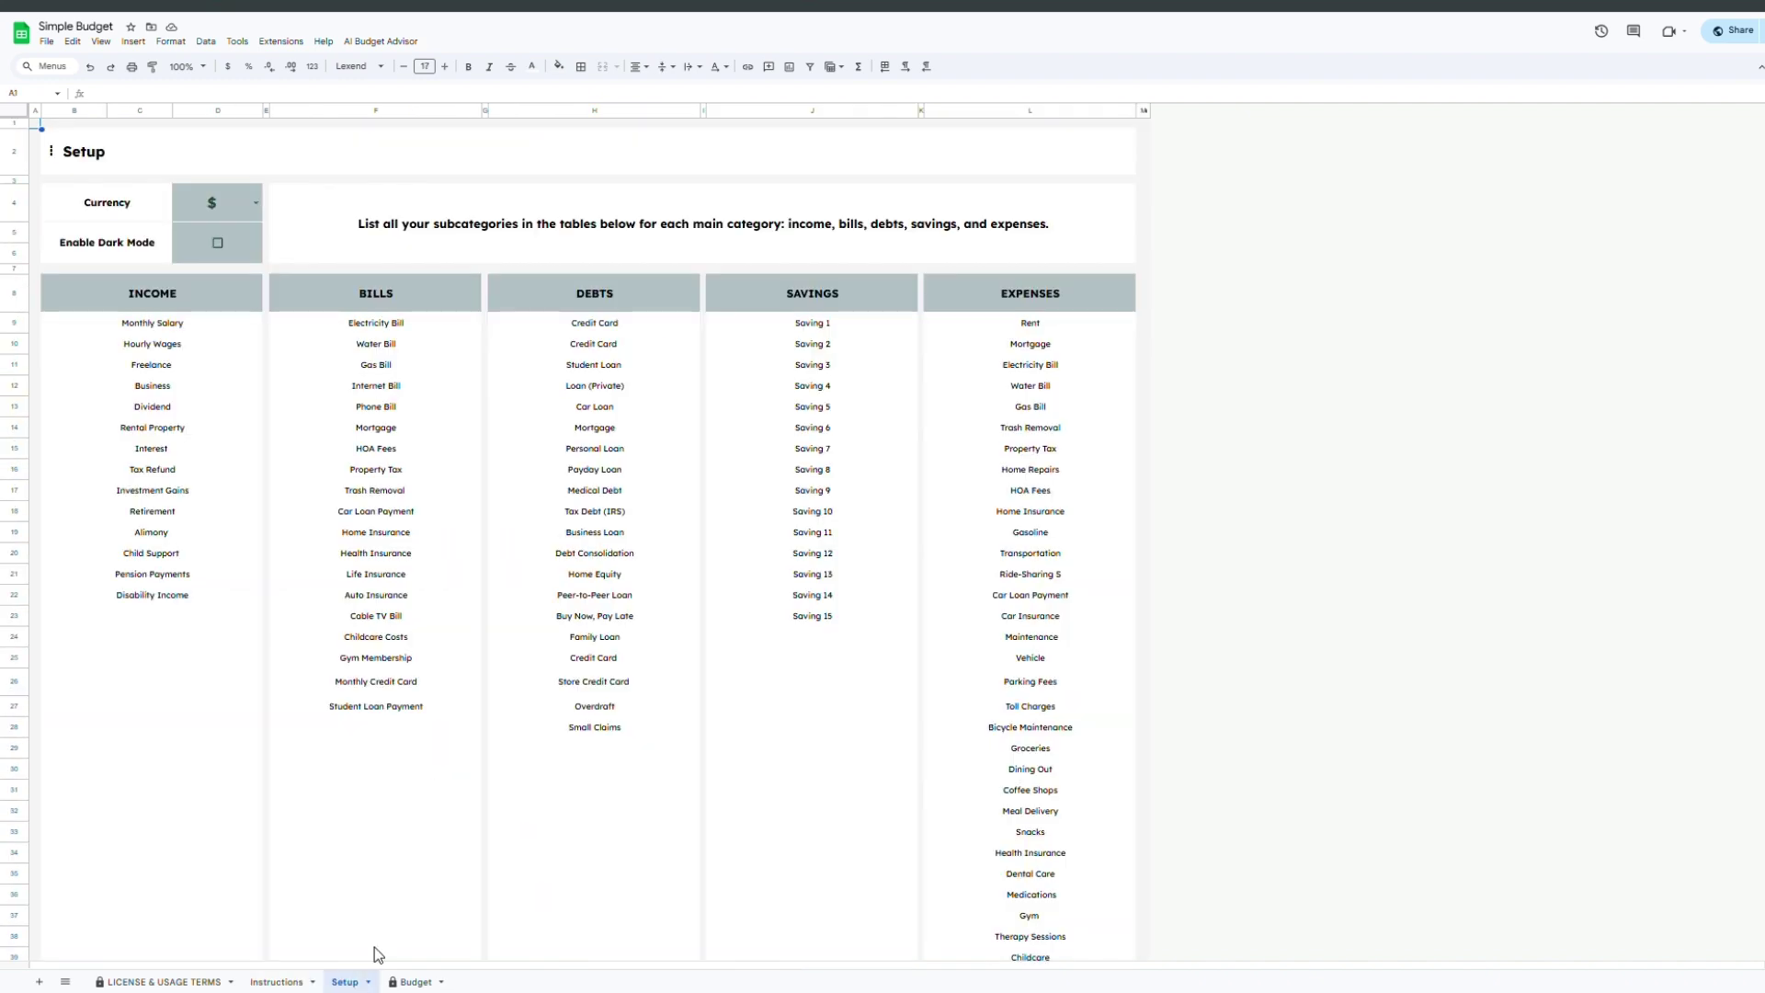
{"action": "left_click_drag", "start_coordinate": [212, 292], "coordinate": [1110, 974]}
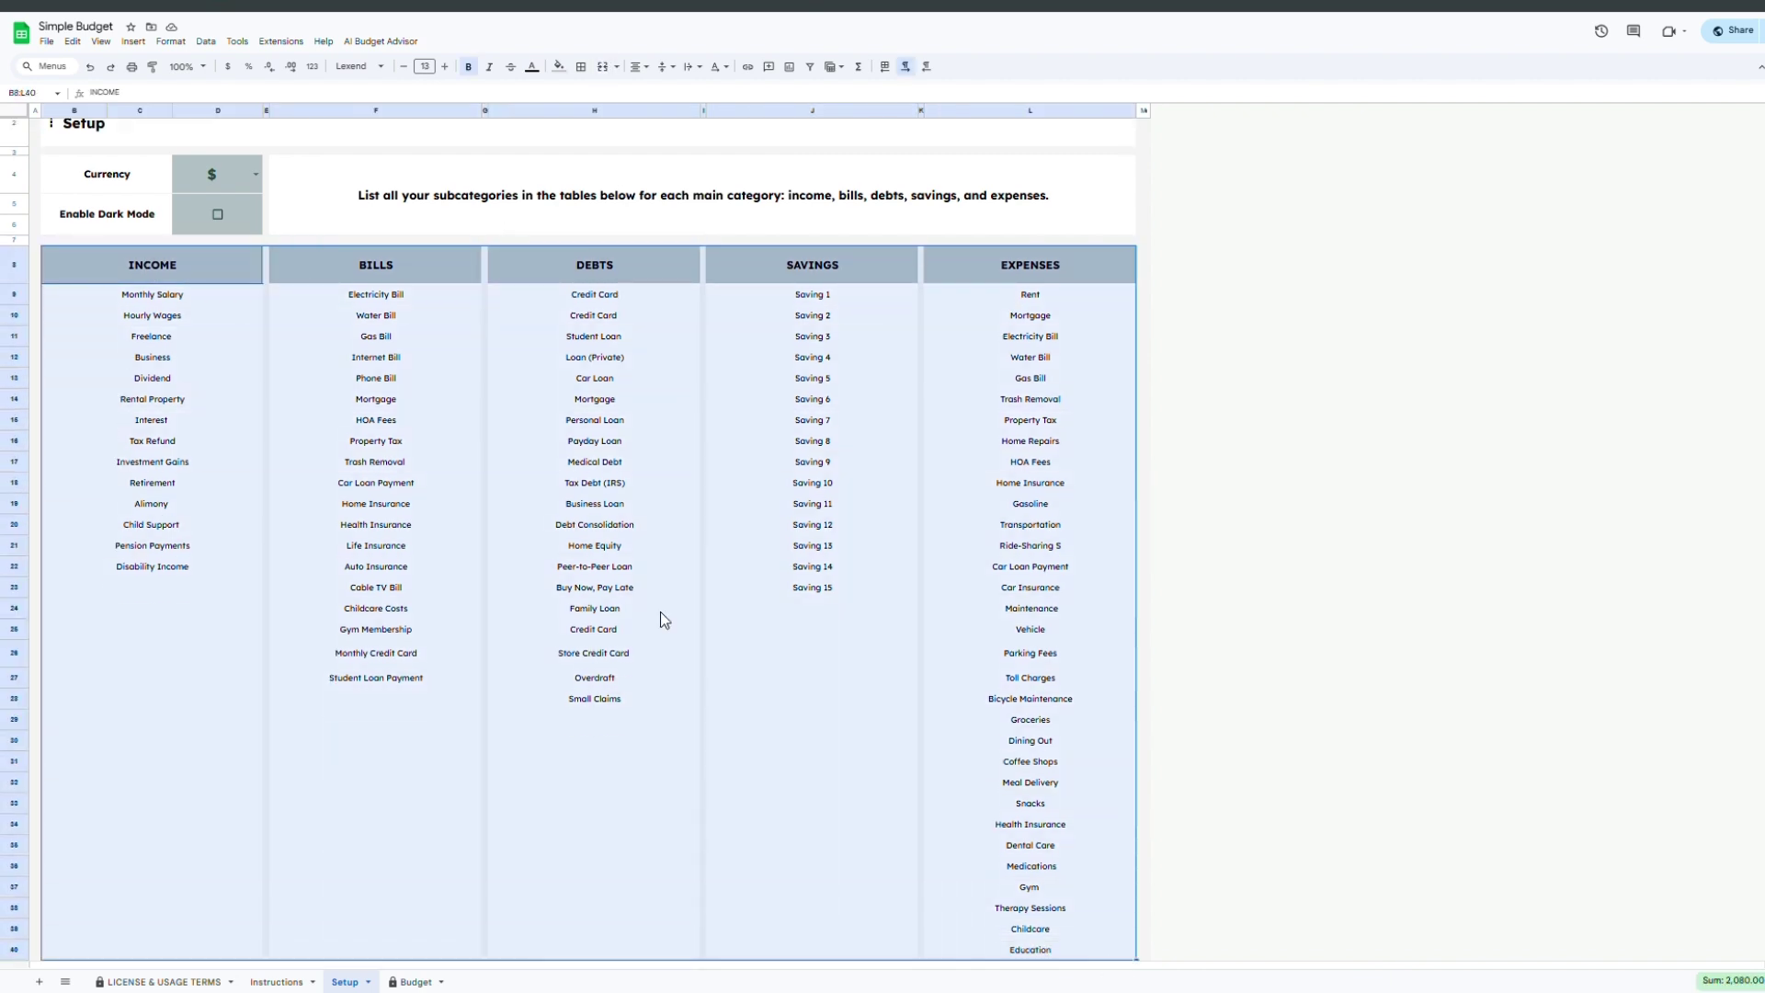
{"action": "scroll", "coordinate": [647, 614], "scroll_direction": "up", "scroll_amount": 1}
{"action": "left_click", "coordinate": [393, 490]}
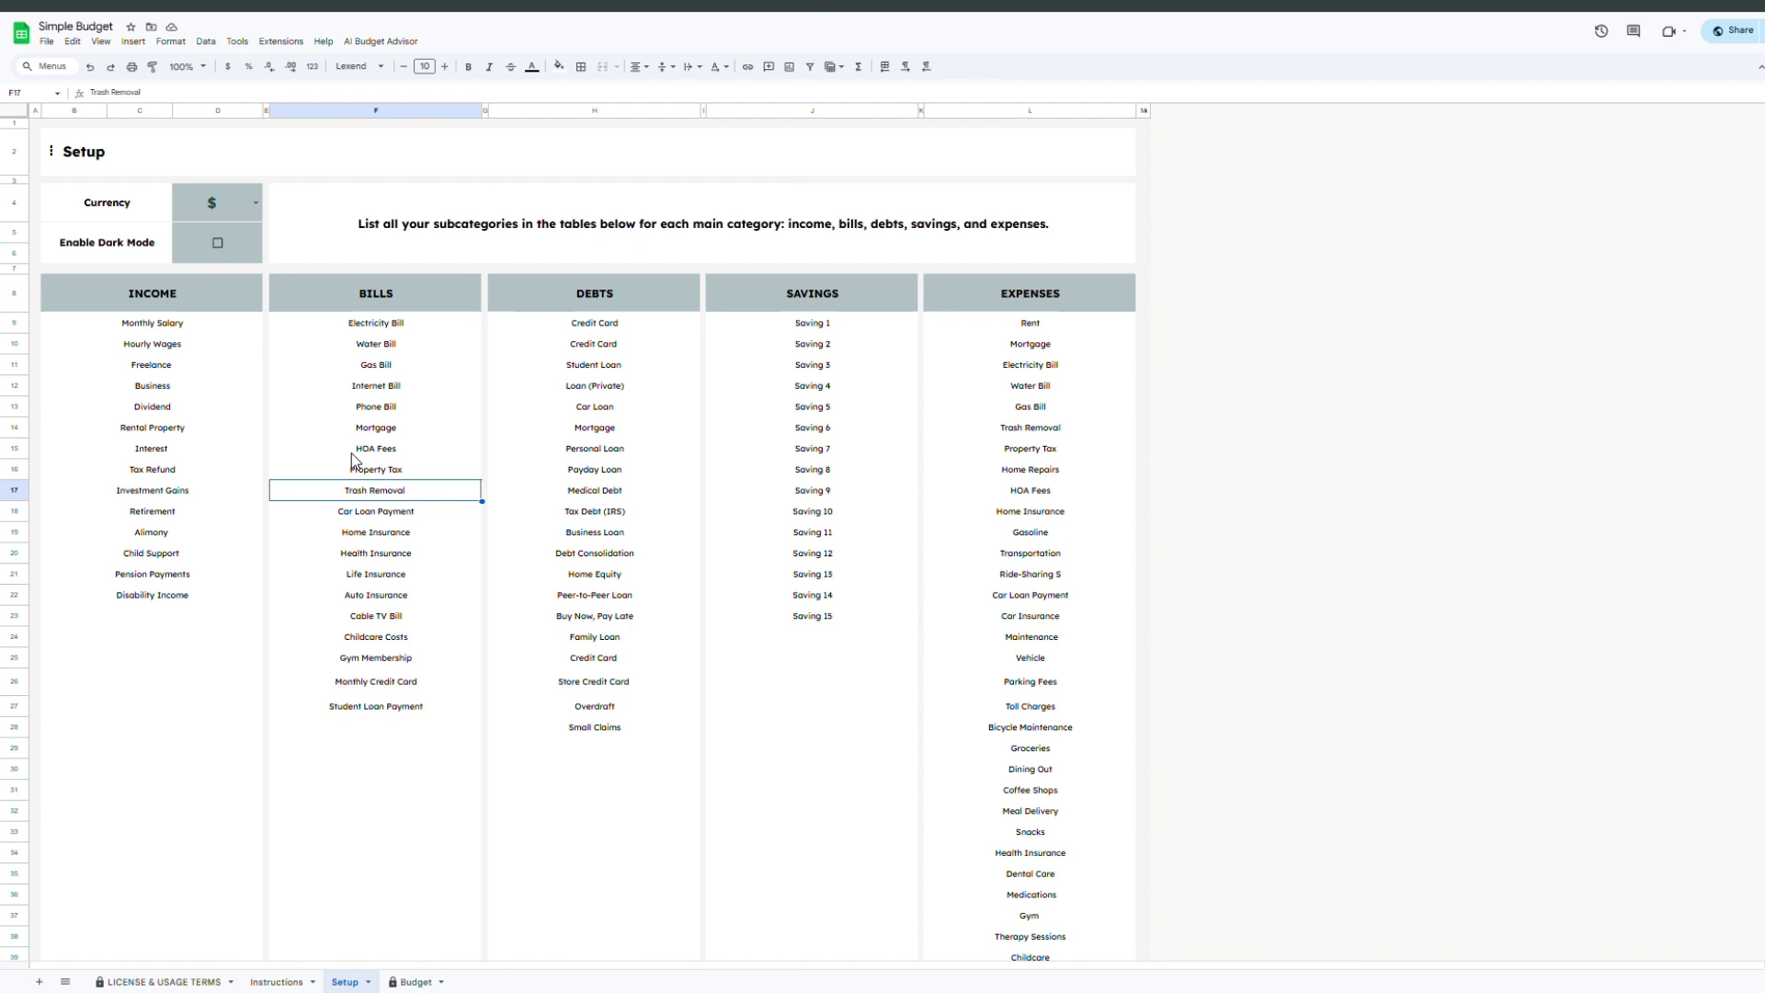
{"action": "left_click", "coordinate": [200, 304]}
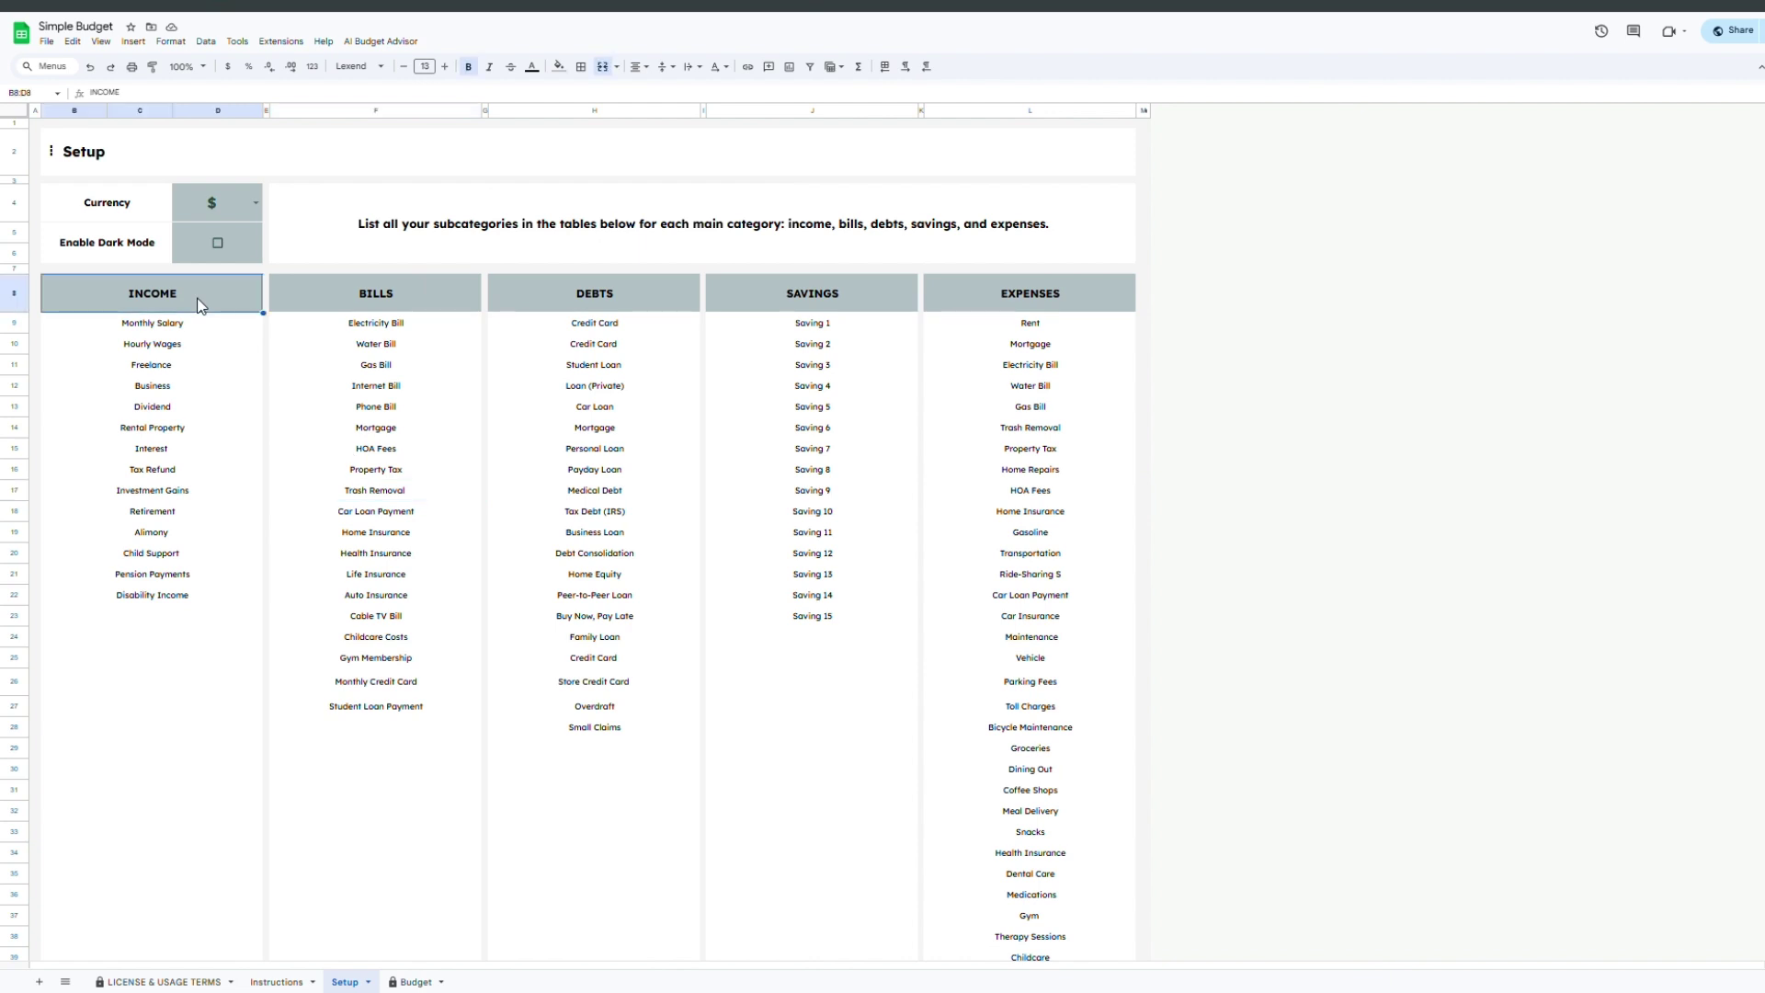
{"action": "left_click", "coordinate": [252, 204]}
{"action": "left_click", "coordinate": [290, 236]}
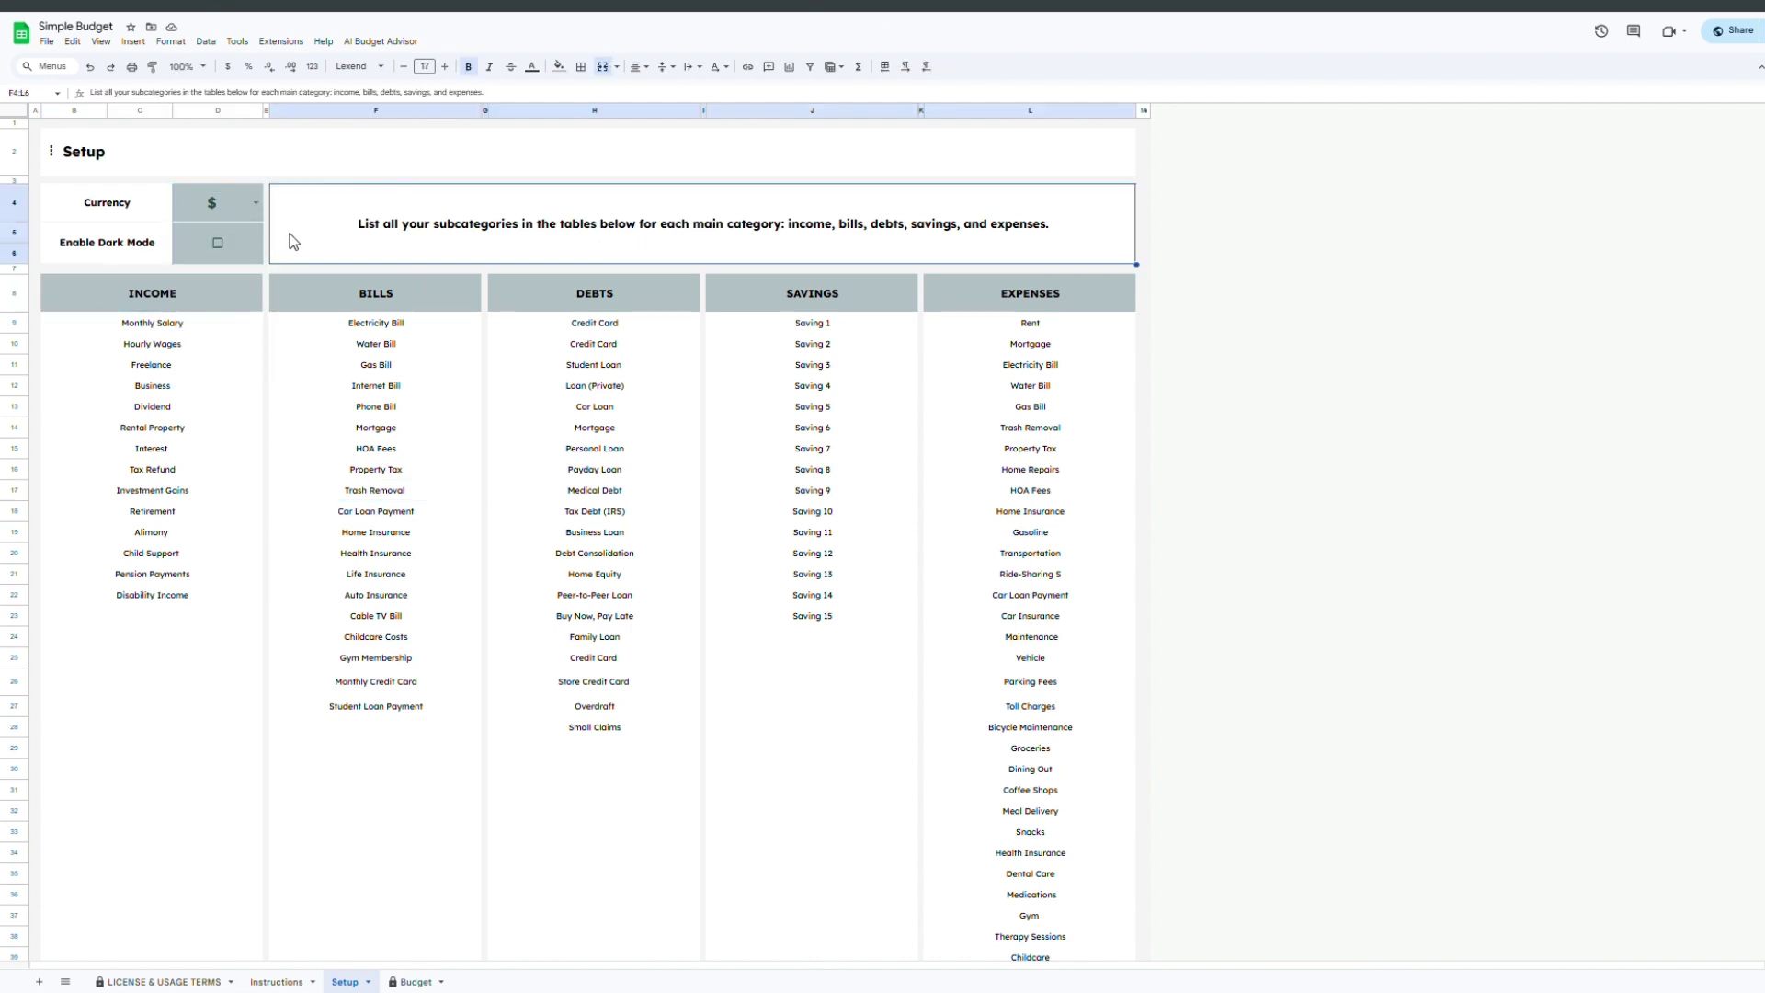
- Enable Dark Mode and view the January Budget dashboard in the dark theme
{"action": "left_click", "coordinate": [219, 242]}
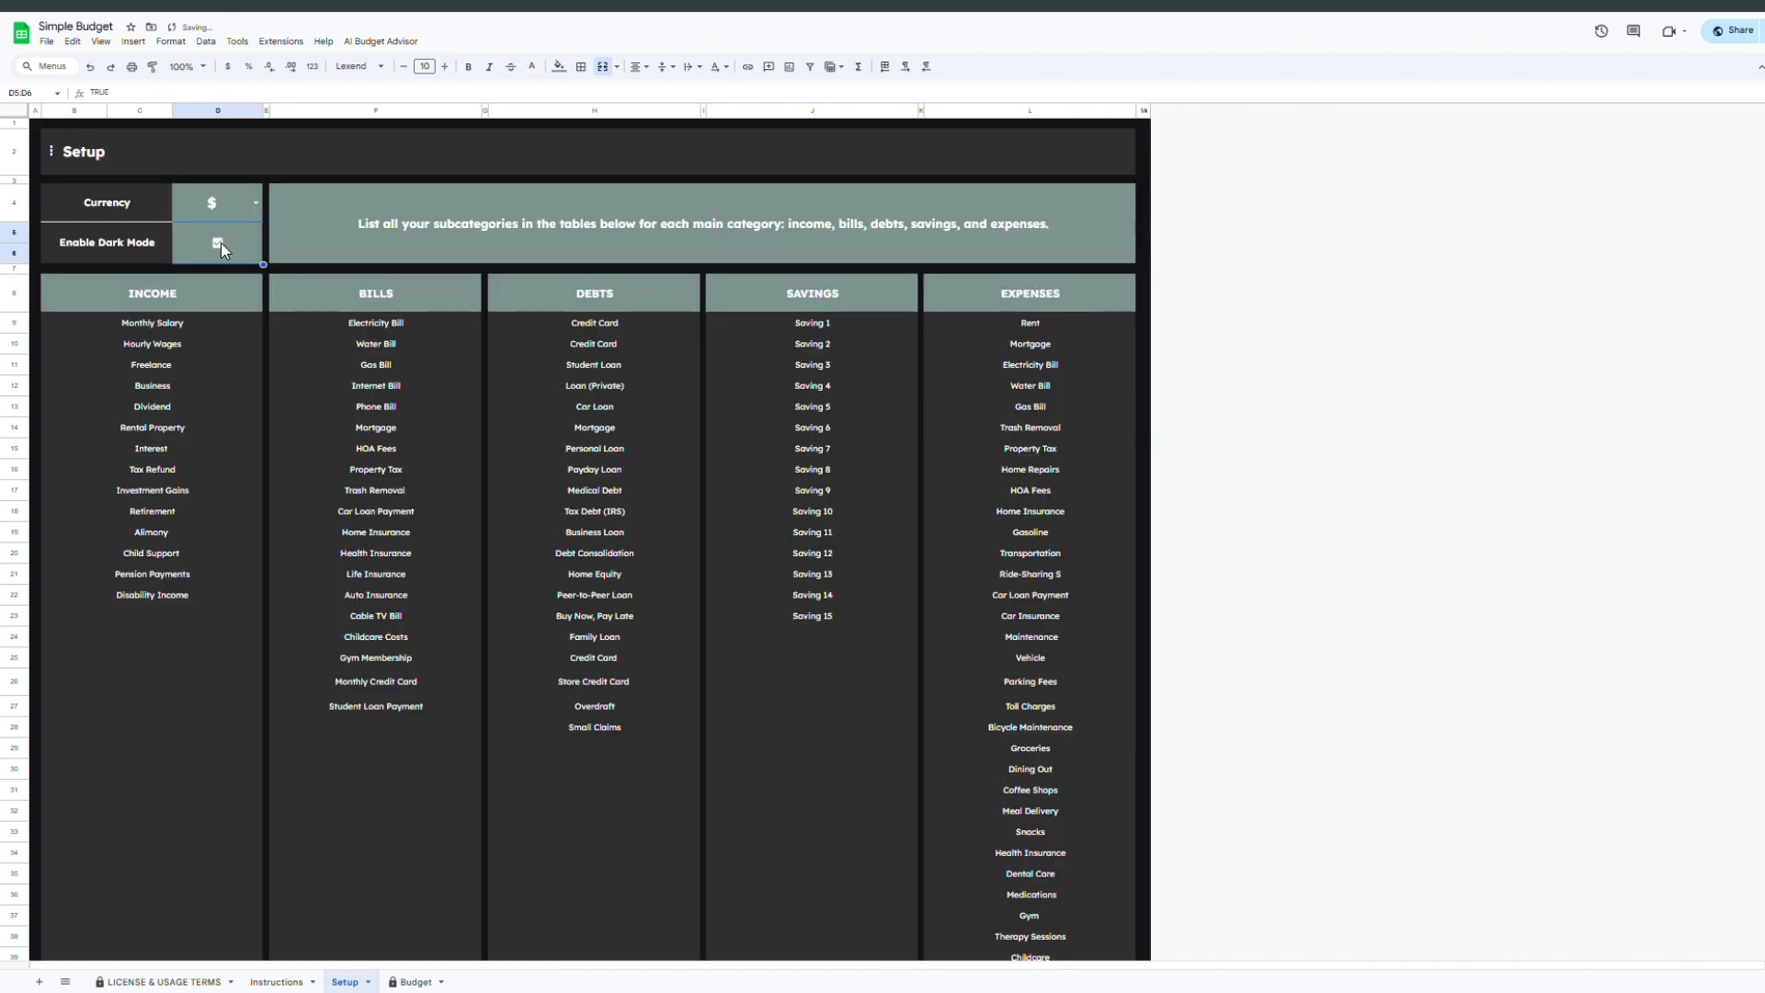
{"action": "left_click", "coordinate": [415, 982]}
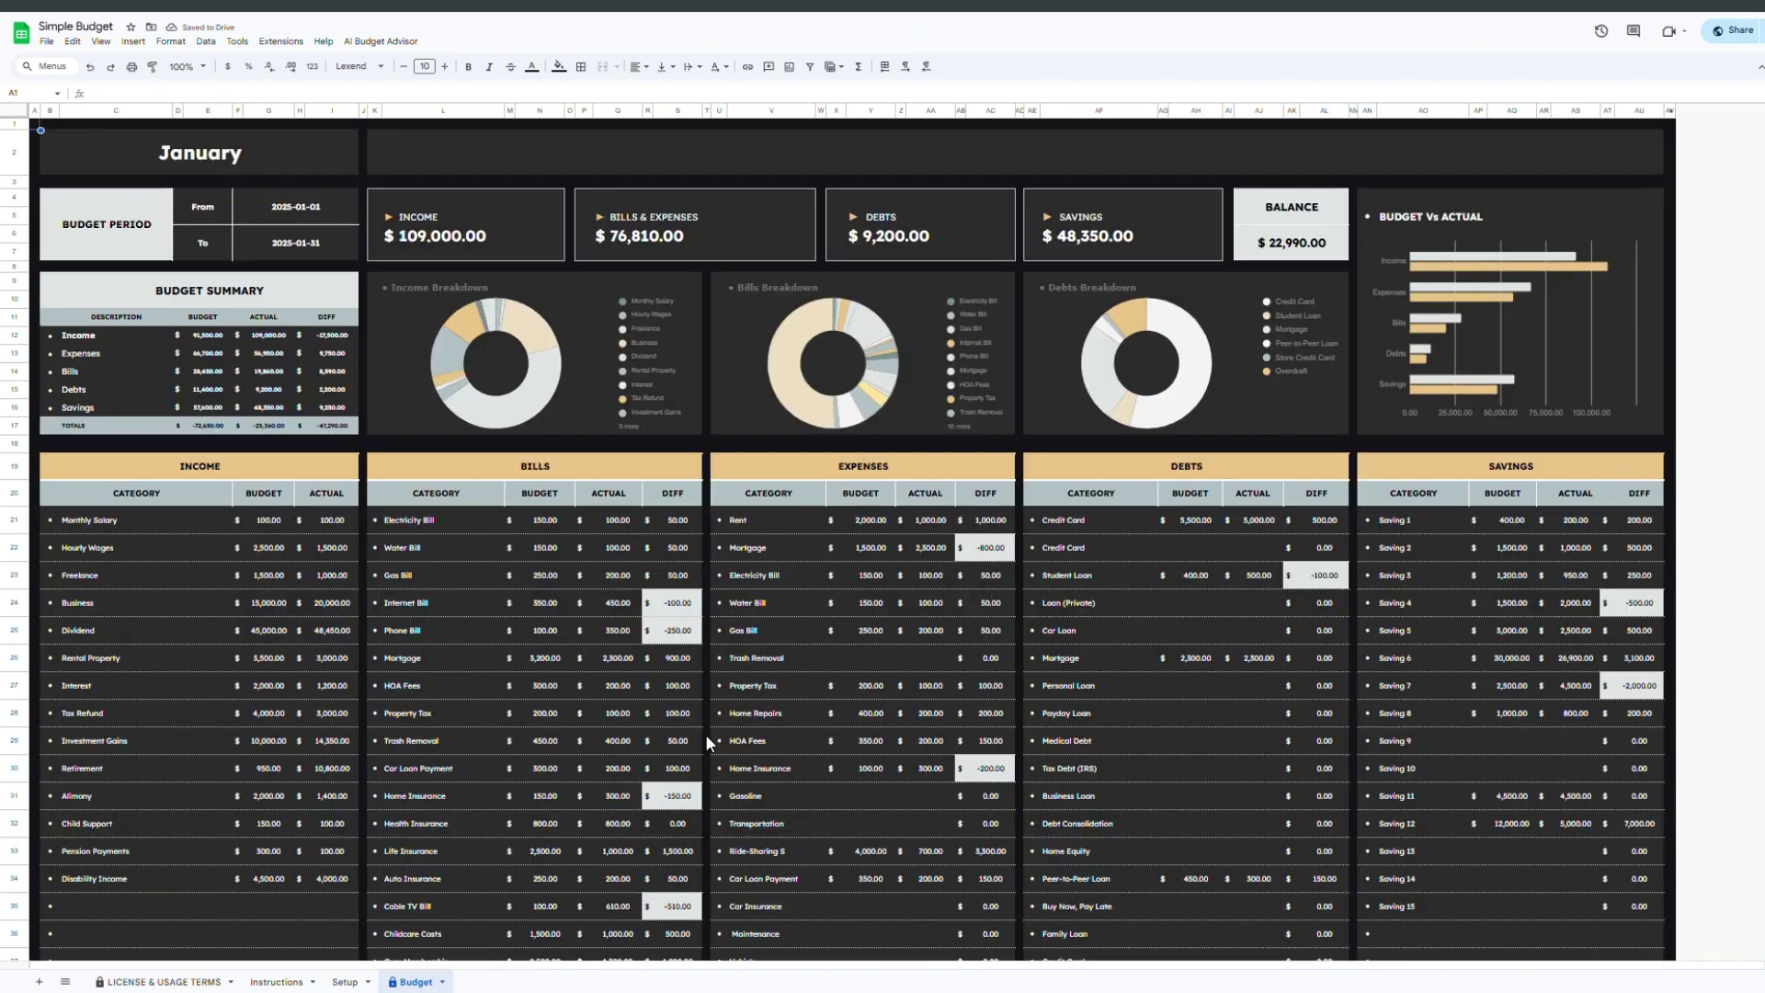
{"action": "scroll", "coordinate": [739, 715], "scroll_direction": "down", "scroll_amount": 2}
{"action": "scroll", "coordinate": [738, 716], "scroll_direction": "up", "scroll_amount": 2}
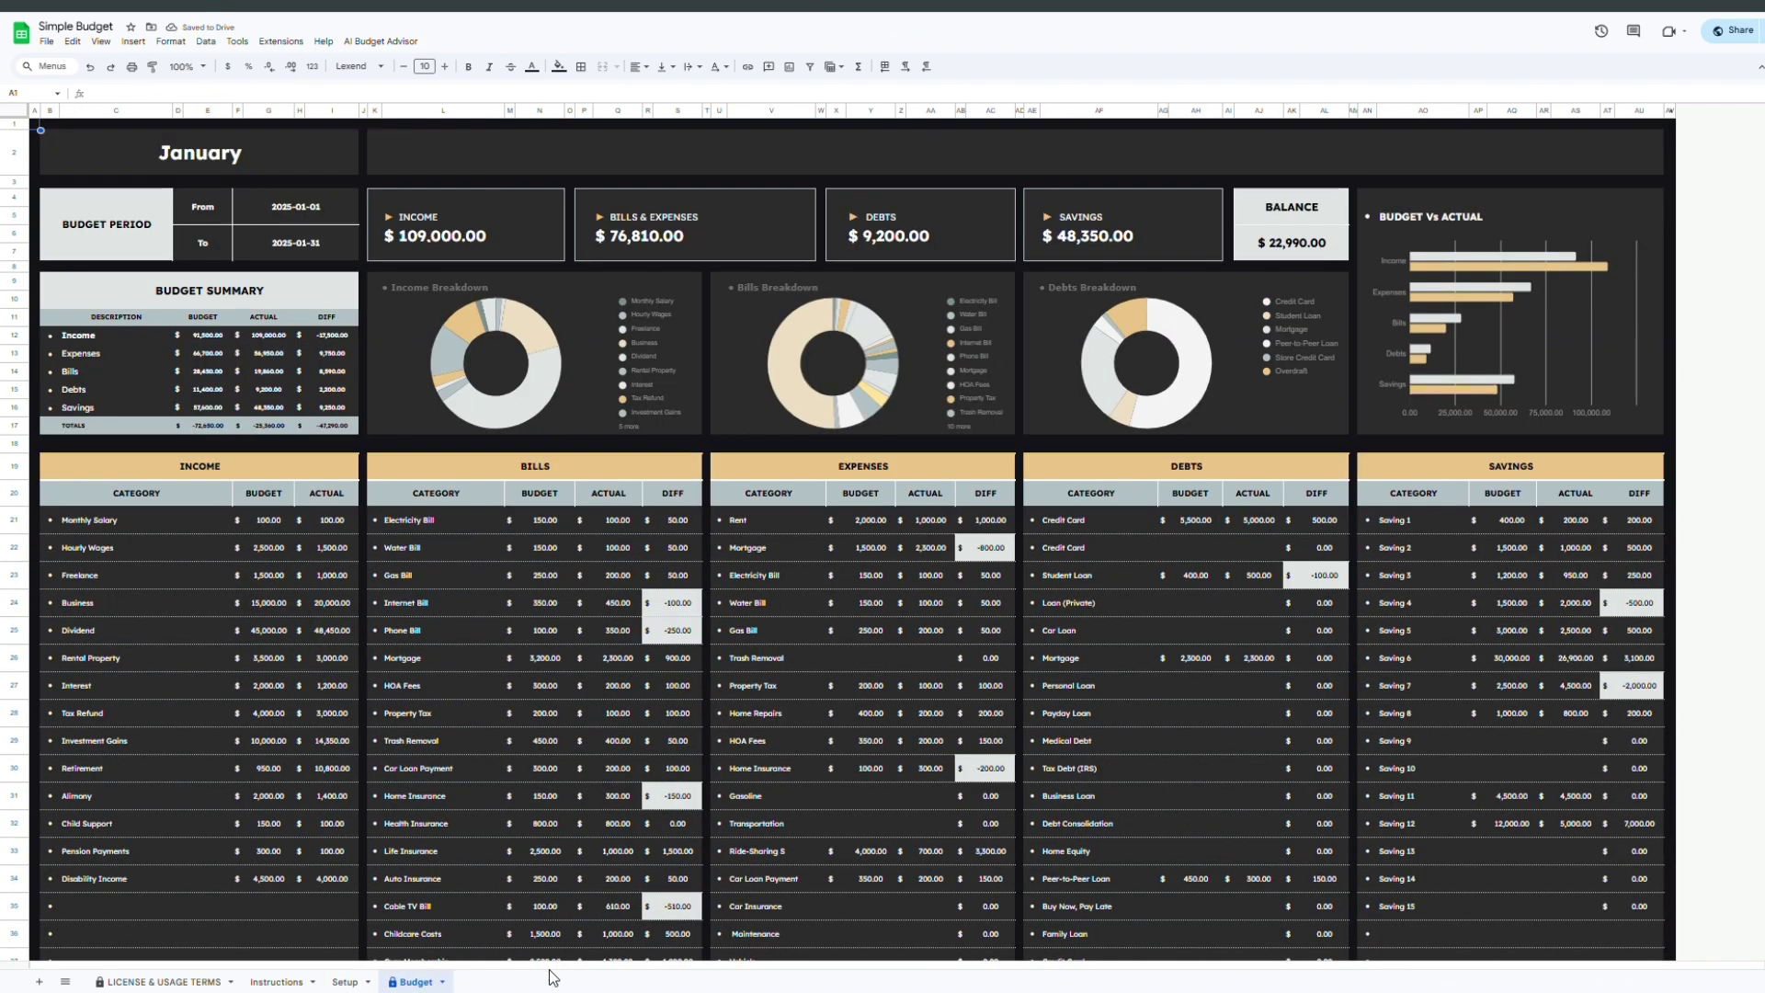
- Untick Enable Dark Mode on Setup and check the INCOME, BILLS and DEBTS tables in light theme
{"action": "left_click", "coordinate": [344, 982]}
{"action": "left_click", "coordinate": [217, 243]}
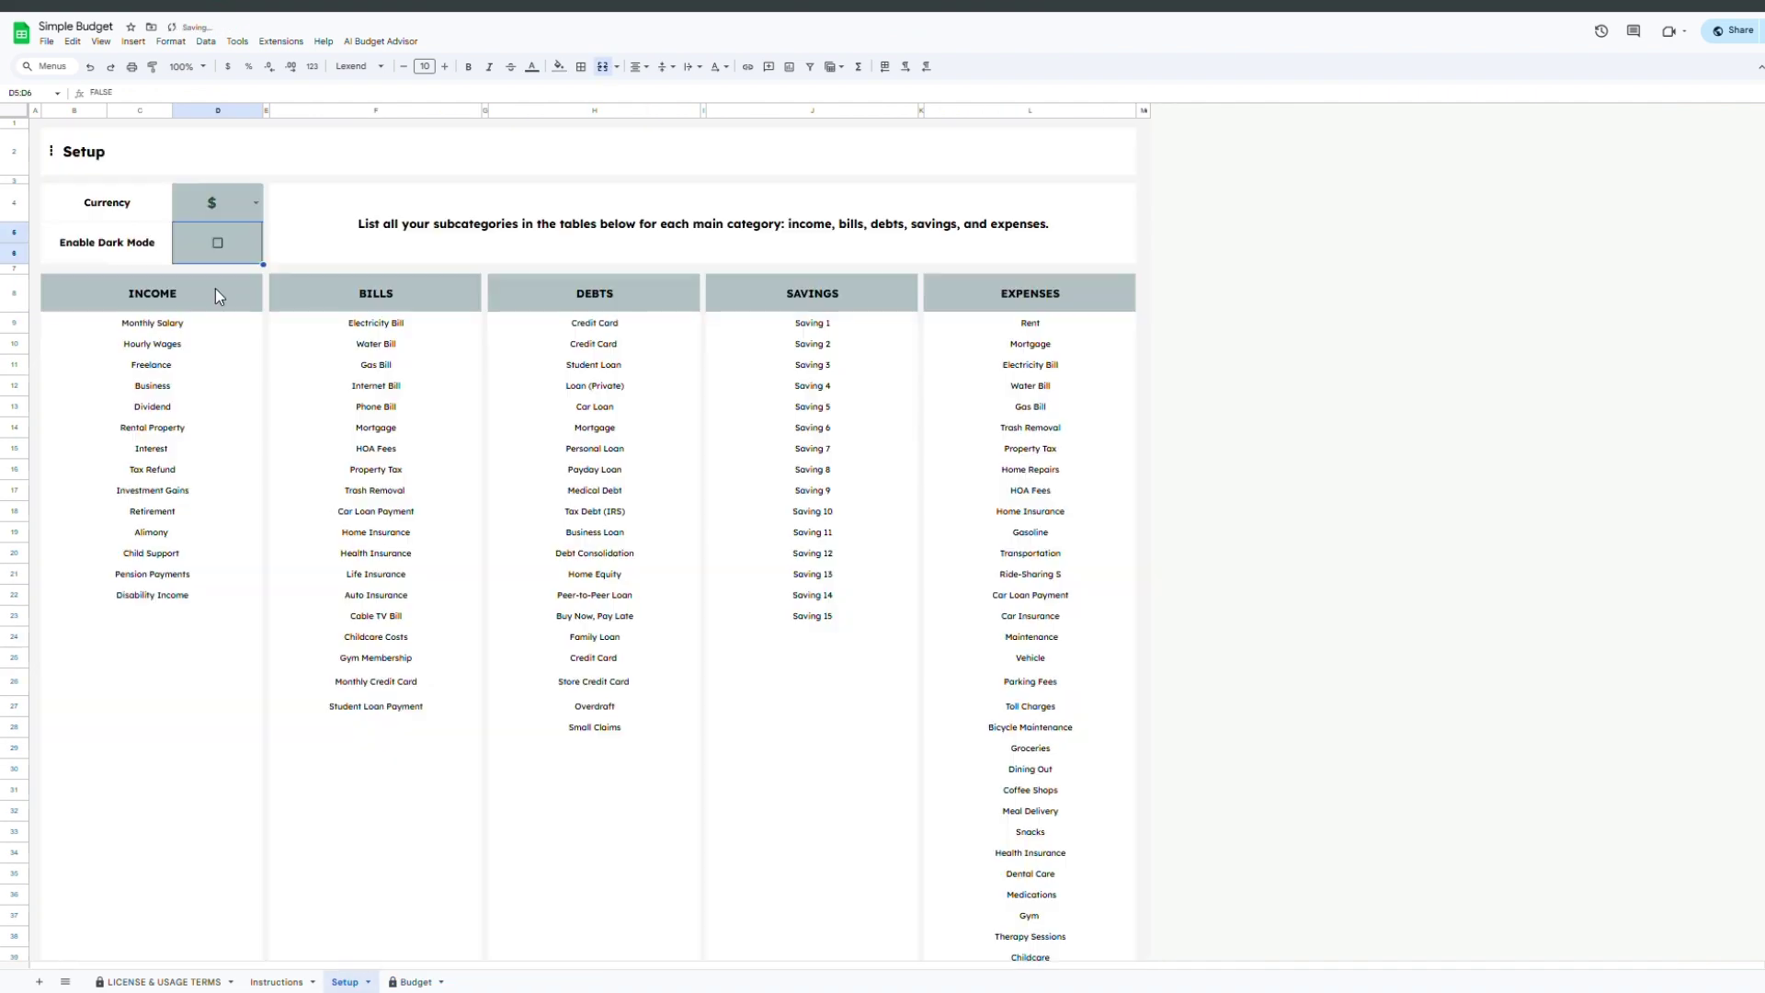
{"action": "left_click_drag", "start_coordinate": [152, 323], "coordinate": [209, 690]}
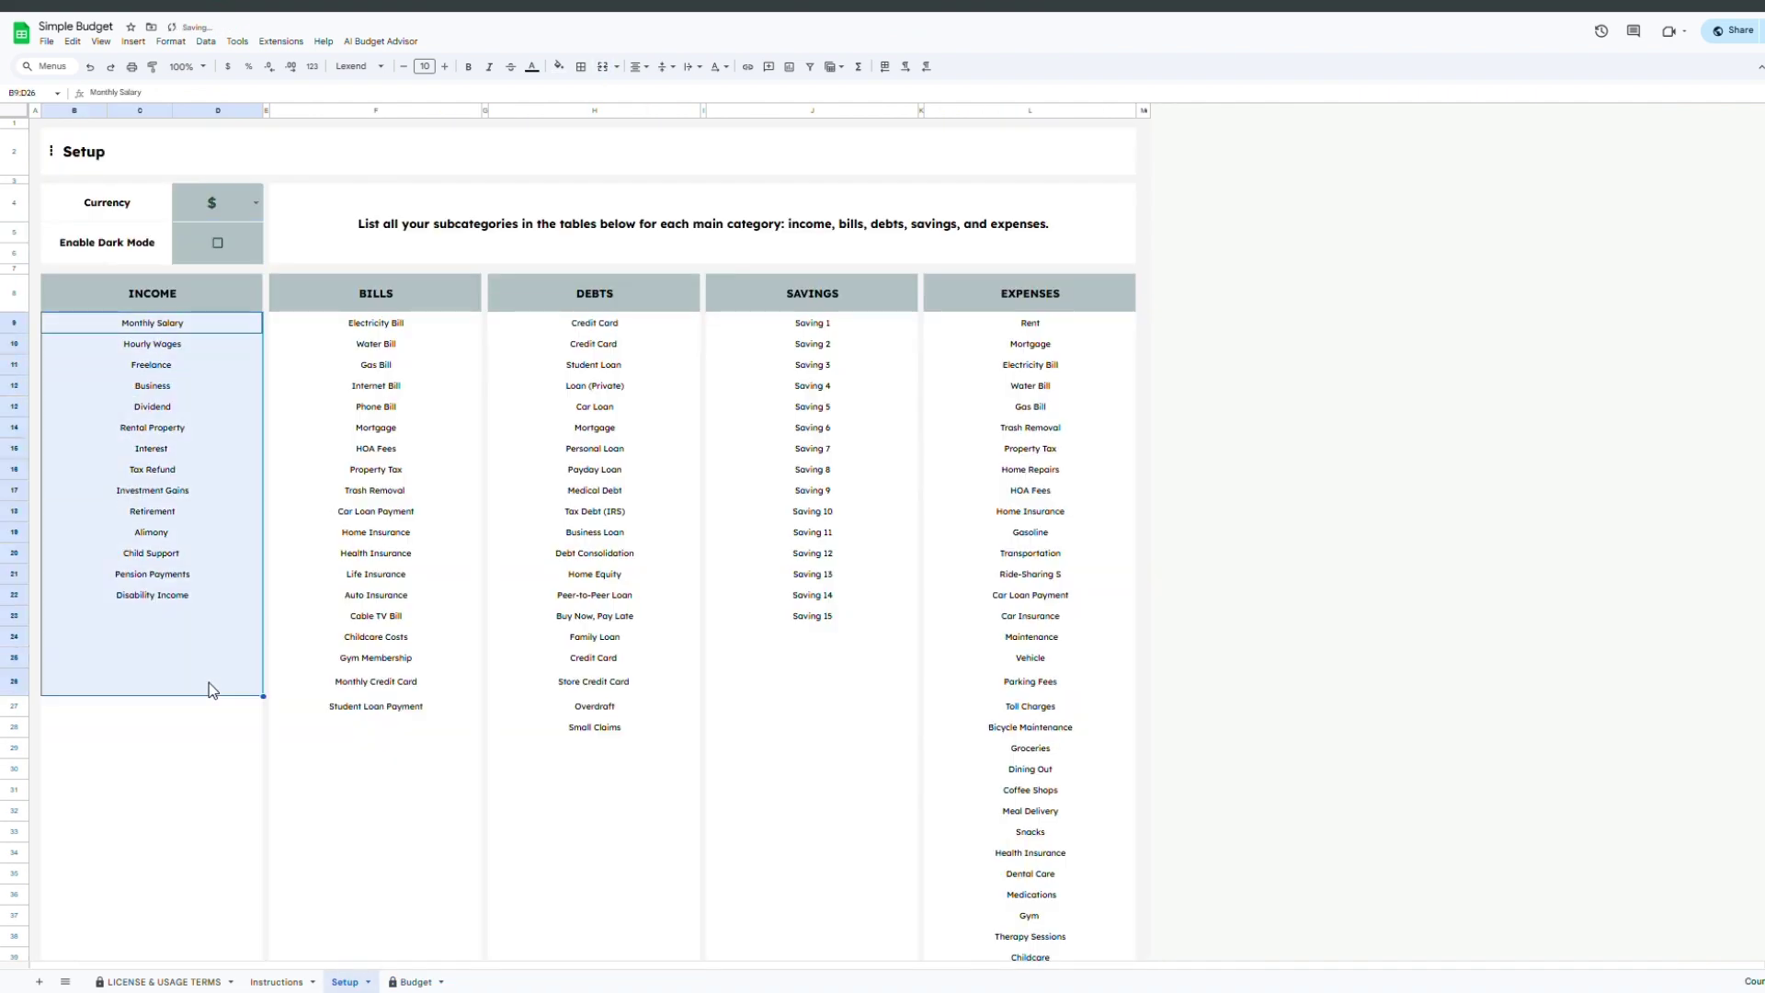
{"action": "left_click", "coordinate": [410, 307]}
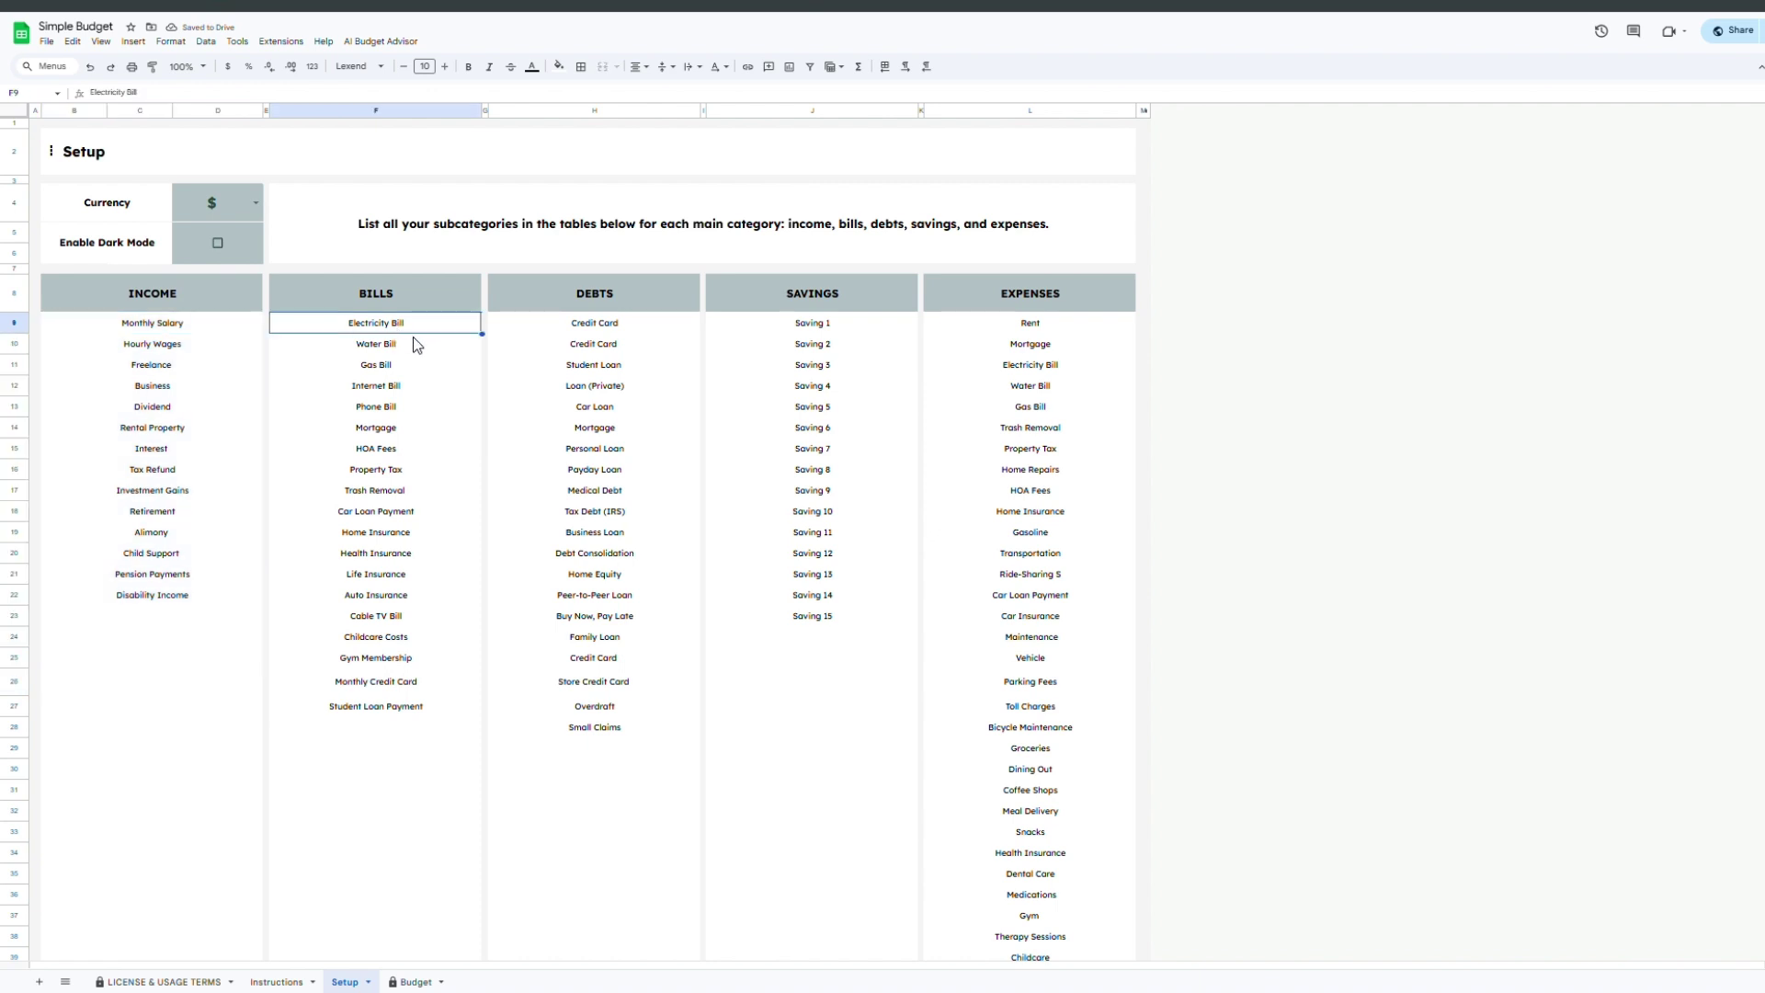
{"action": "left_click", "coordinate": [627, 309]}
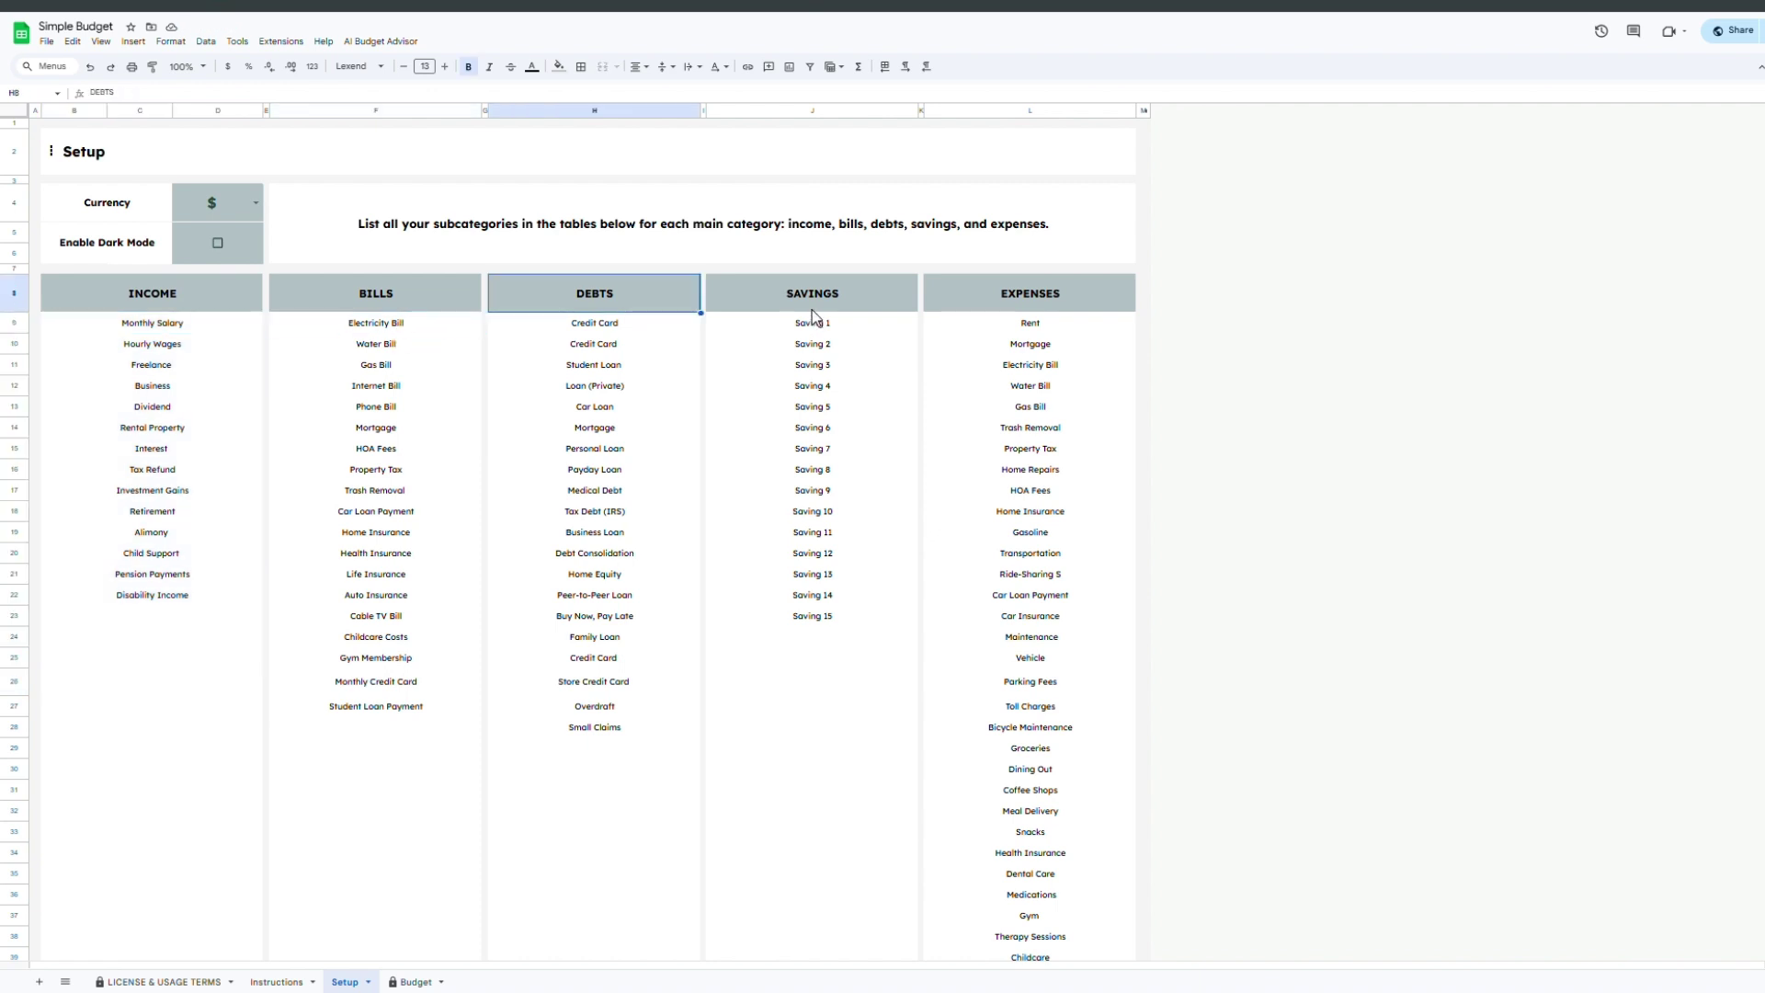
{"action": "left_click_drag", "start_coordinate": [1113, 294], "coordinate": [37, 916]}
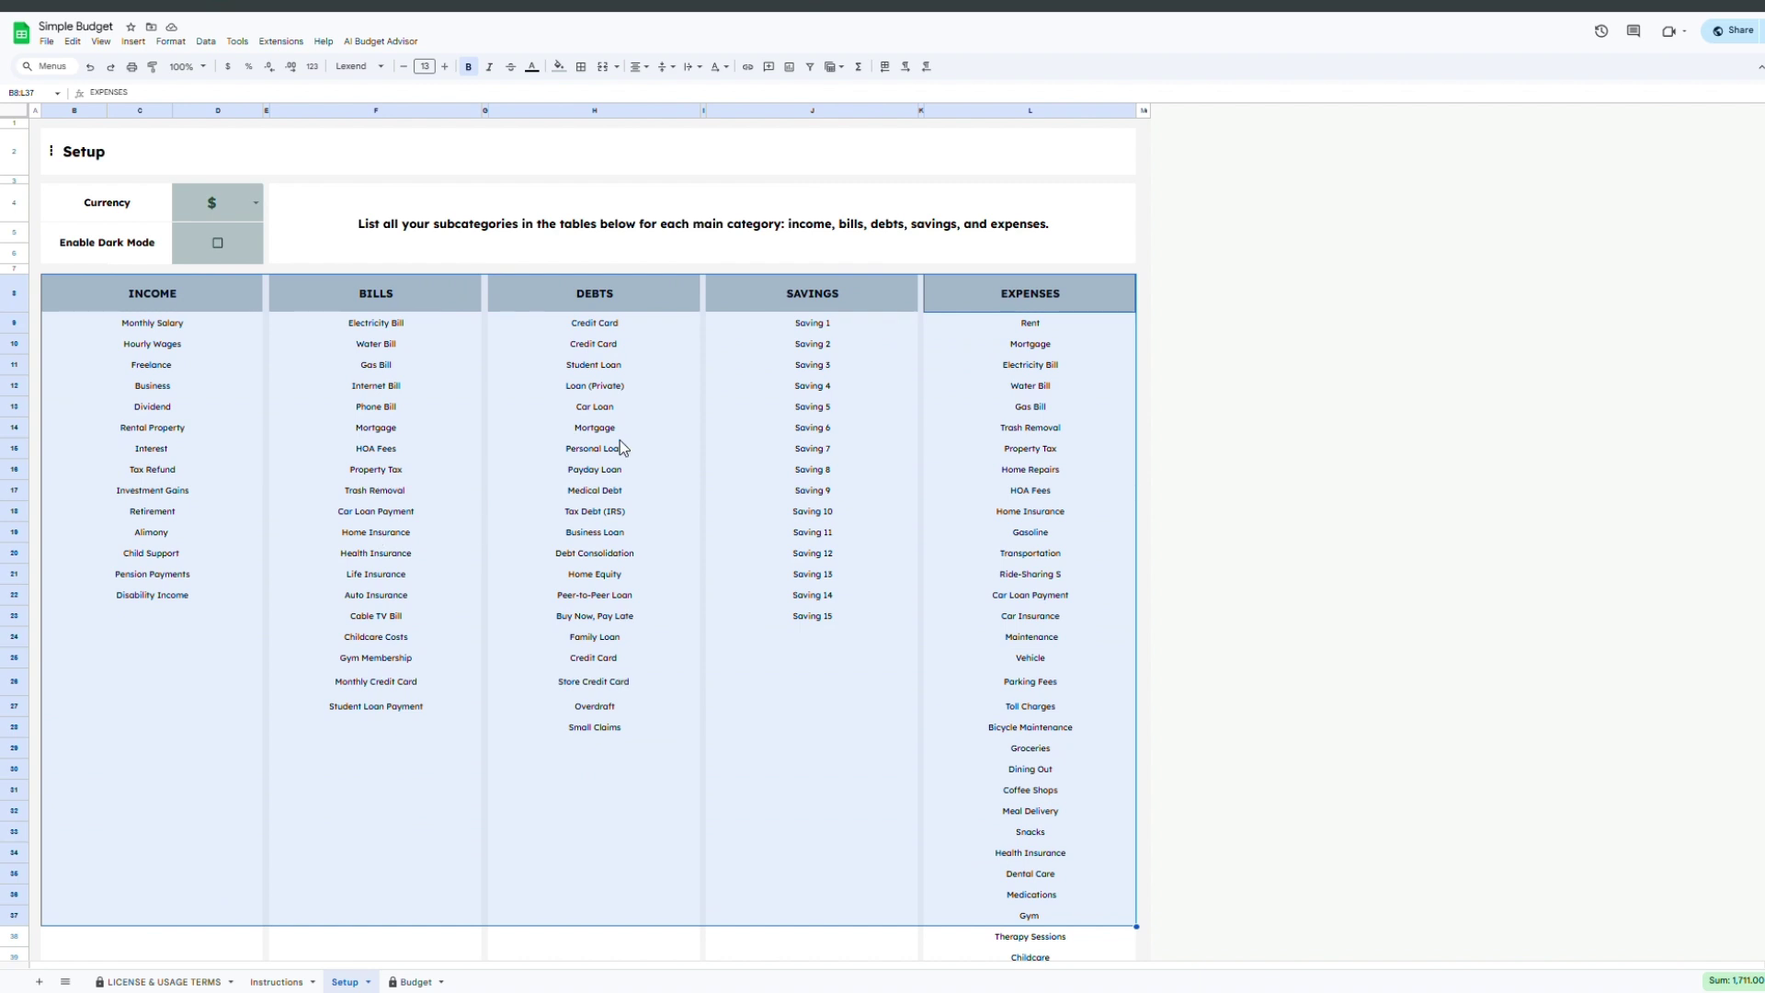
{"action": "left_click", "coordinate": [564, 451]}
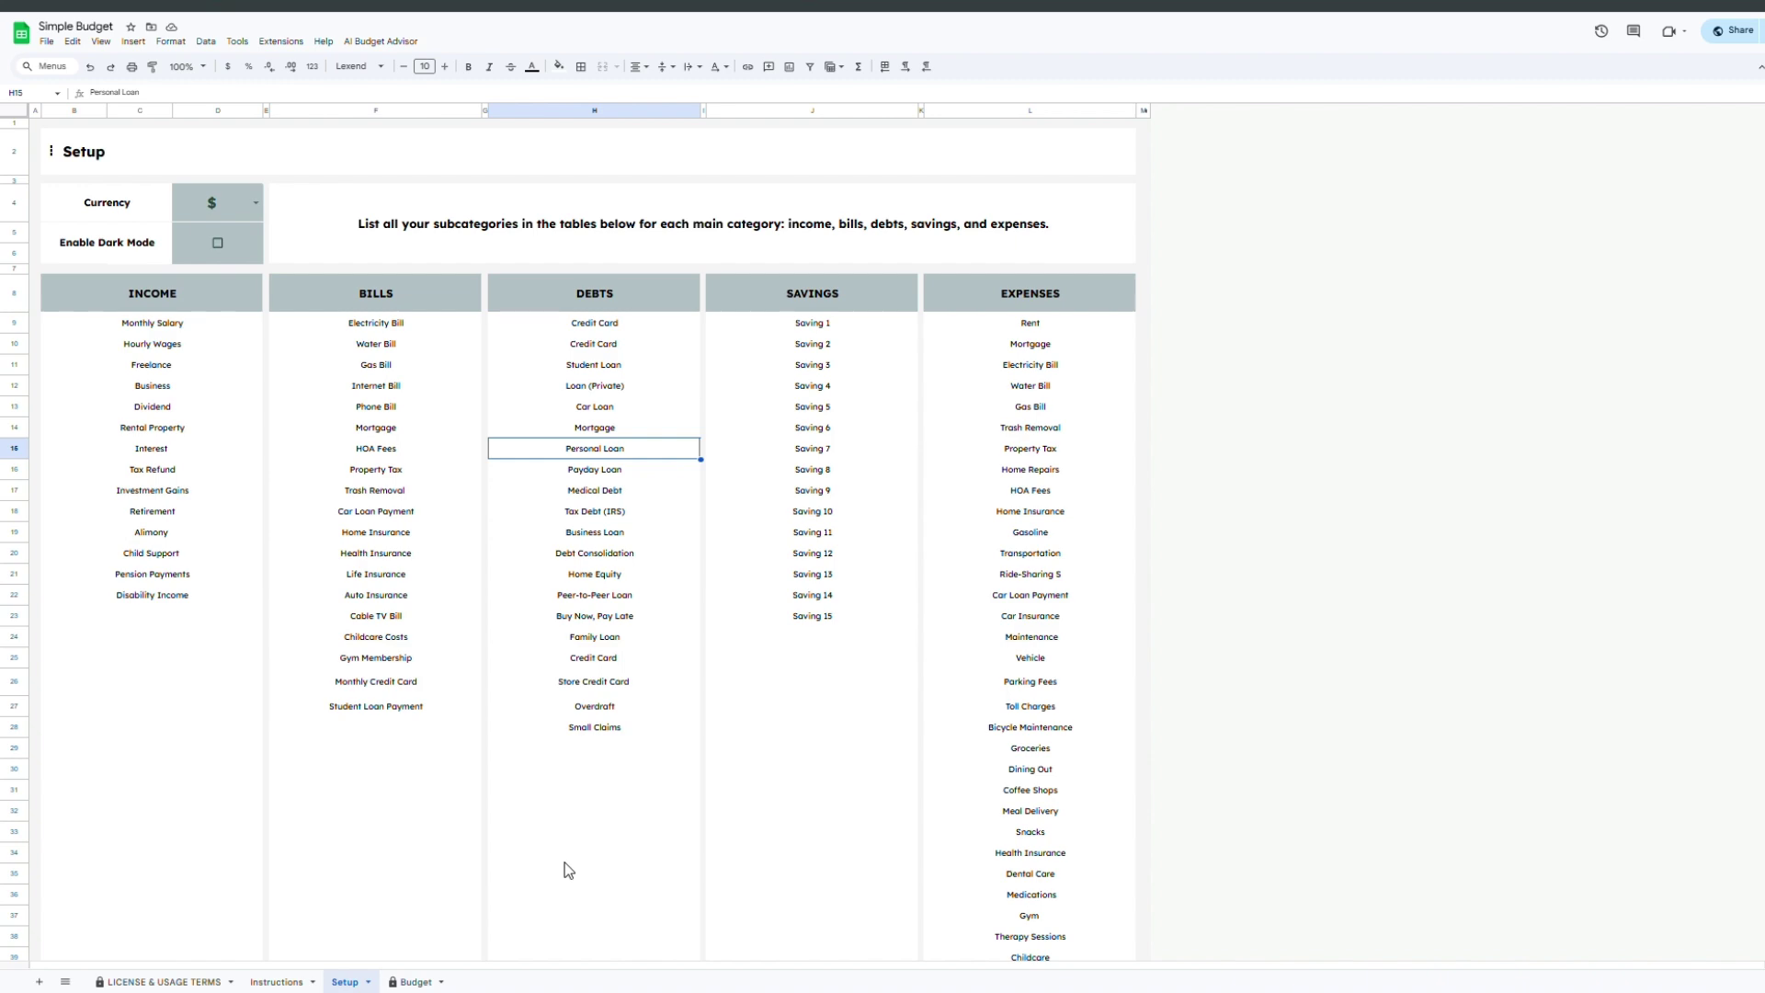
- Change the first transaction's category from Freelance to Monthly Salary, accepting the protection warning
{"action": "left_click", "coordinate": [416, 982]}
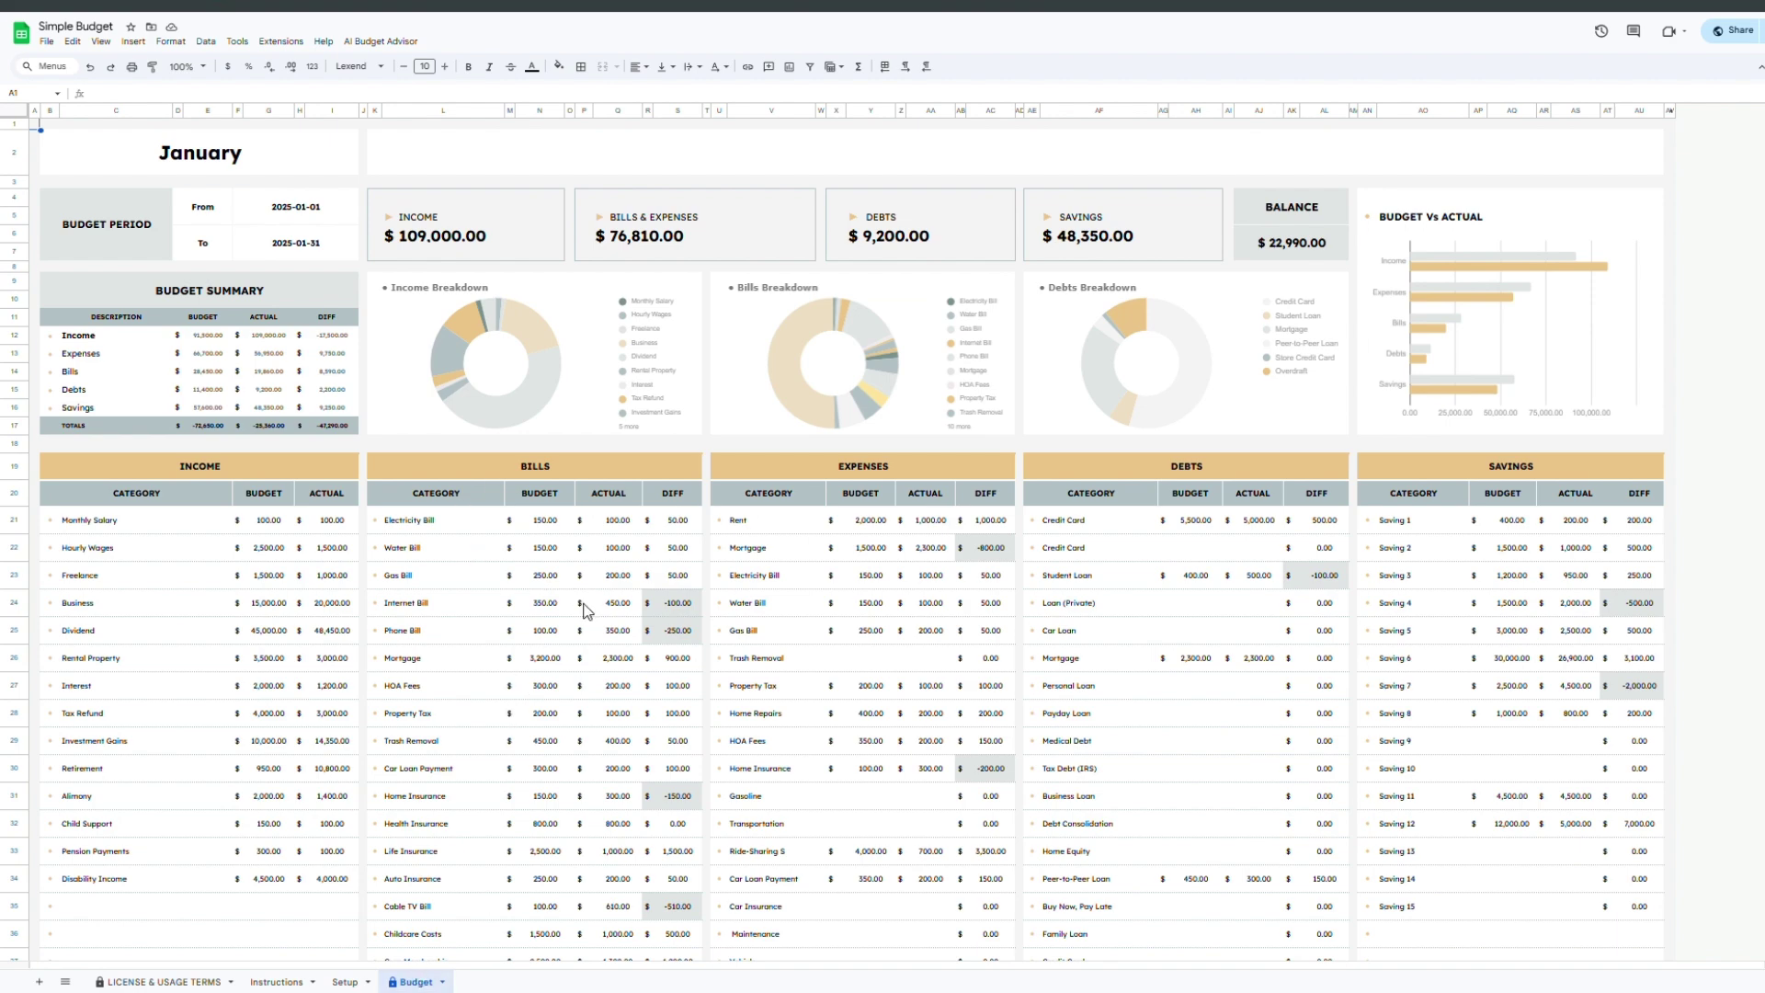
{"action": "scroll", "coordinate": [604, 614], "scroll_direction": "down", "scroll_amount": 20}
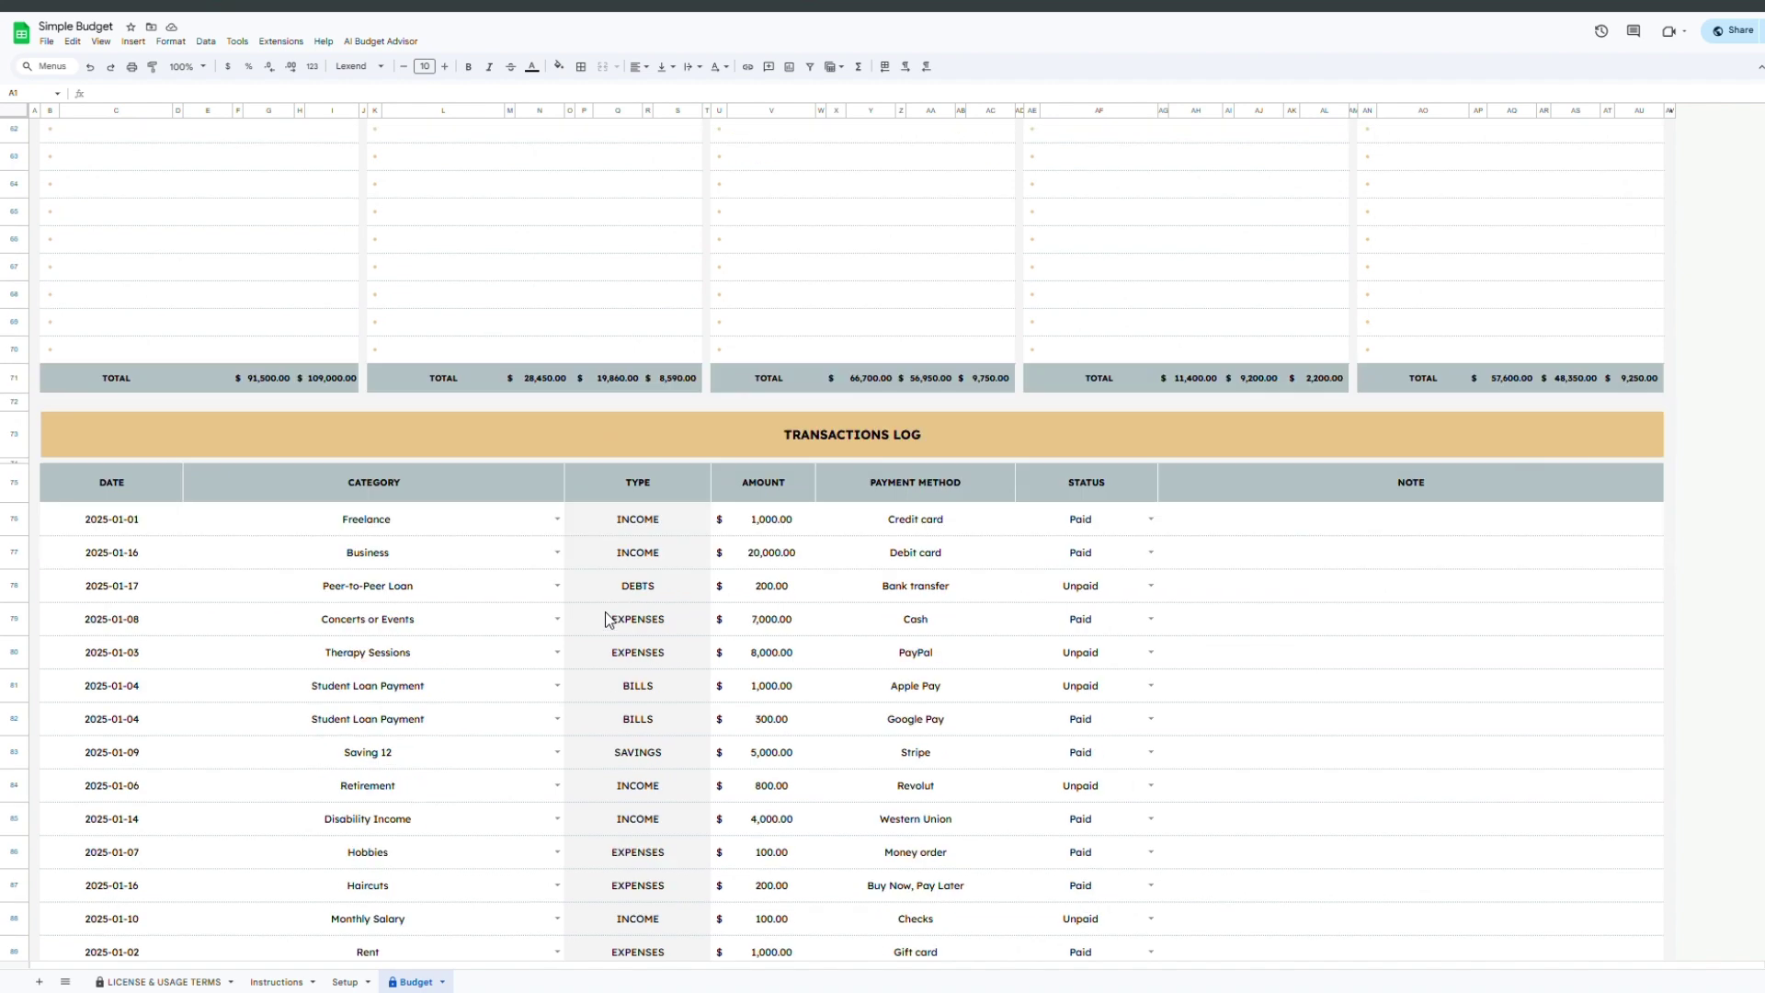
{"action": "scroll", "coordinate": [607, 618], "scroll_direction": "down", "scroll_amount": 1}
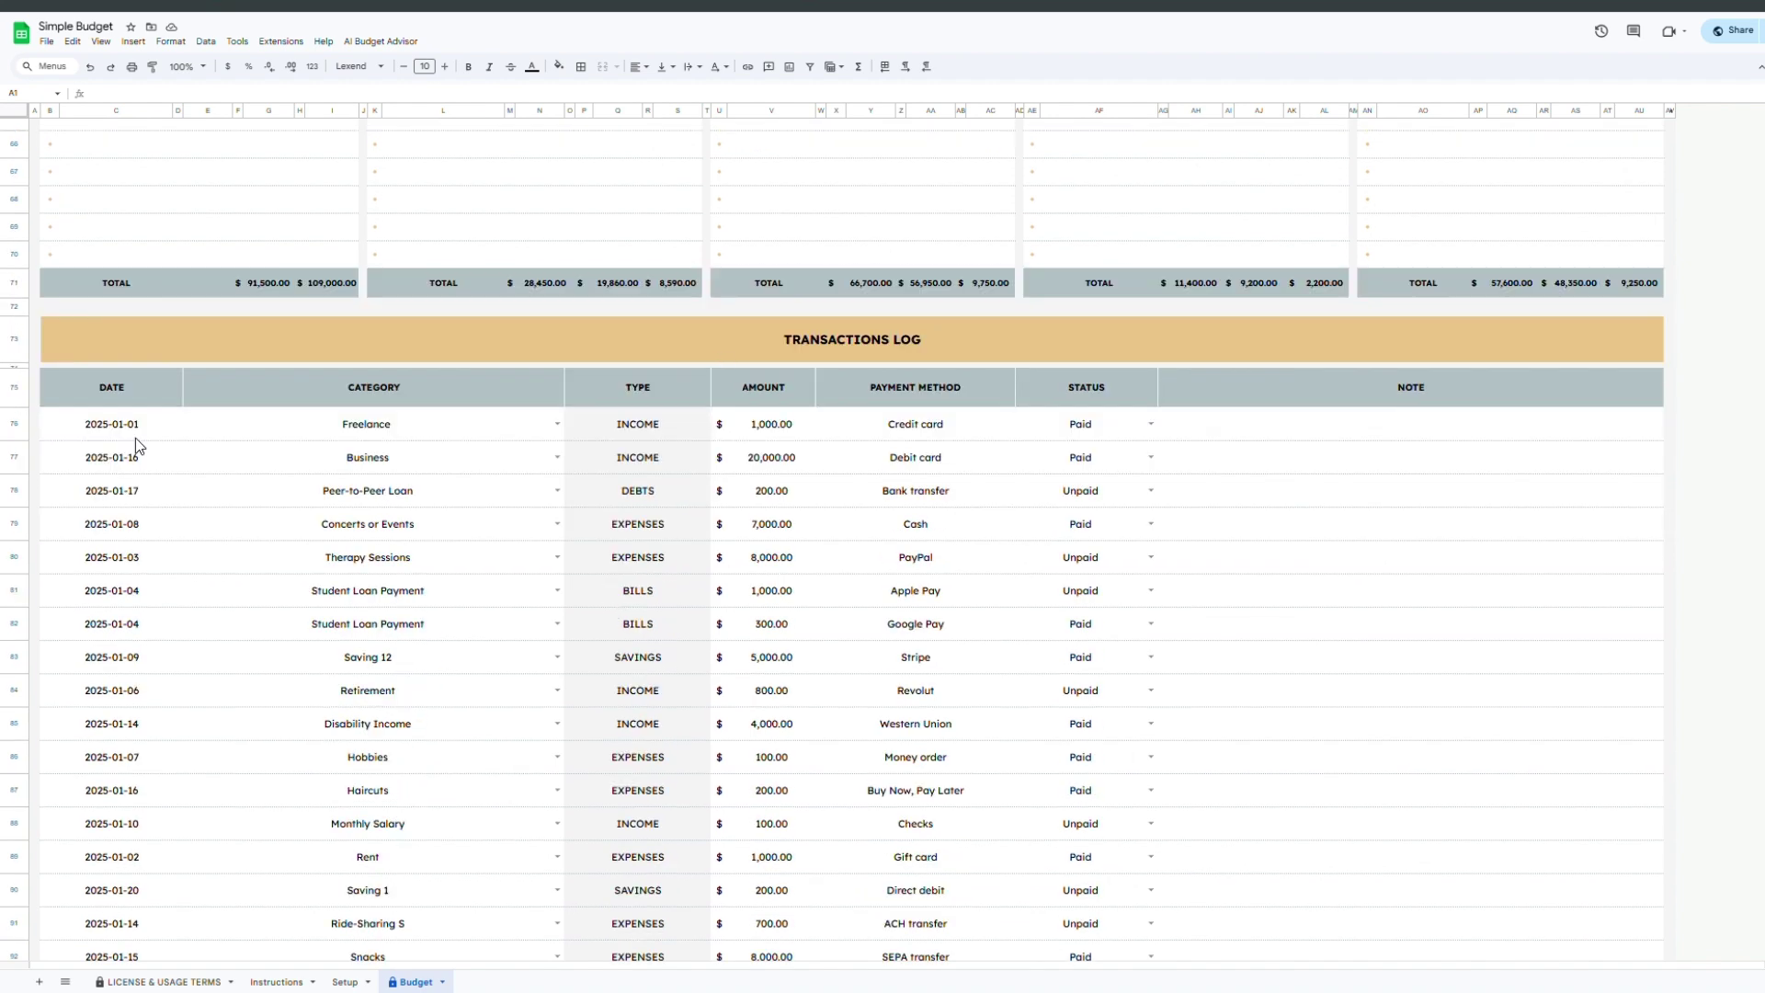
{"action": "left_click", "coordinate": [296, 428]}
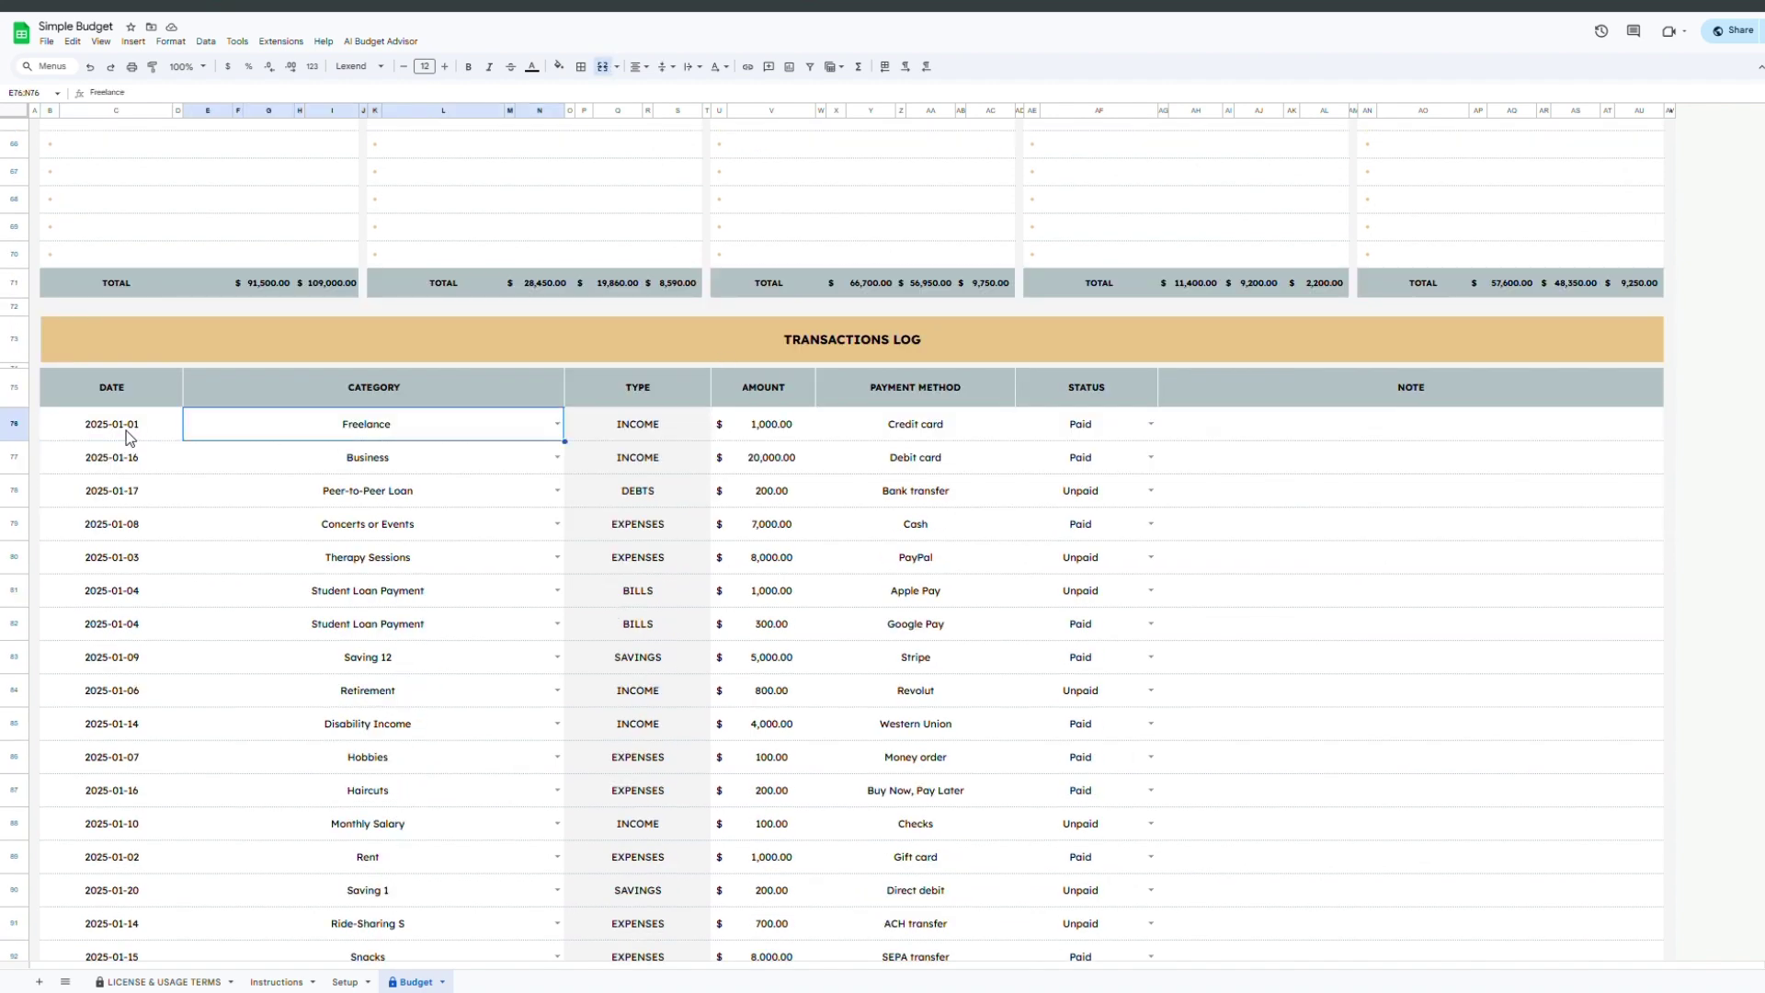
{"action": "scroll", "coordinate": [130, 437], "scroll_direction": "down", "scroll_amount": 1}
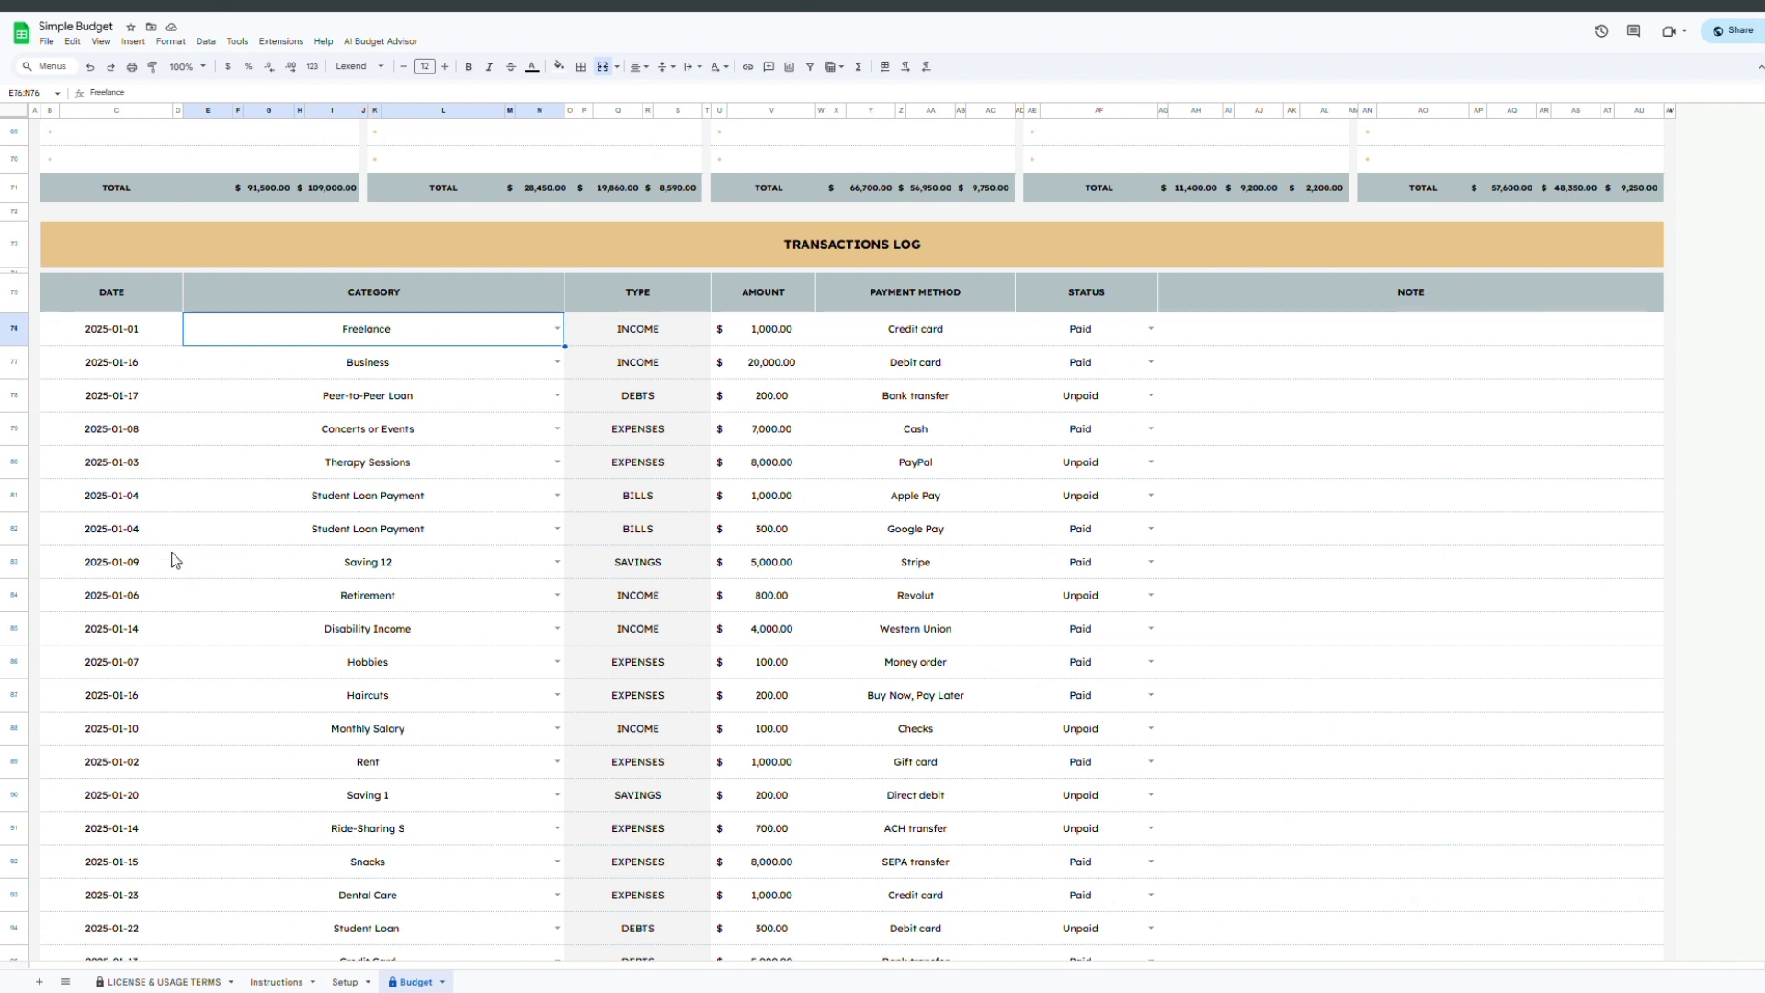
{"action": "double_click", "coordinate": [137, 333]}
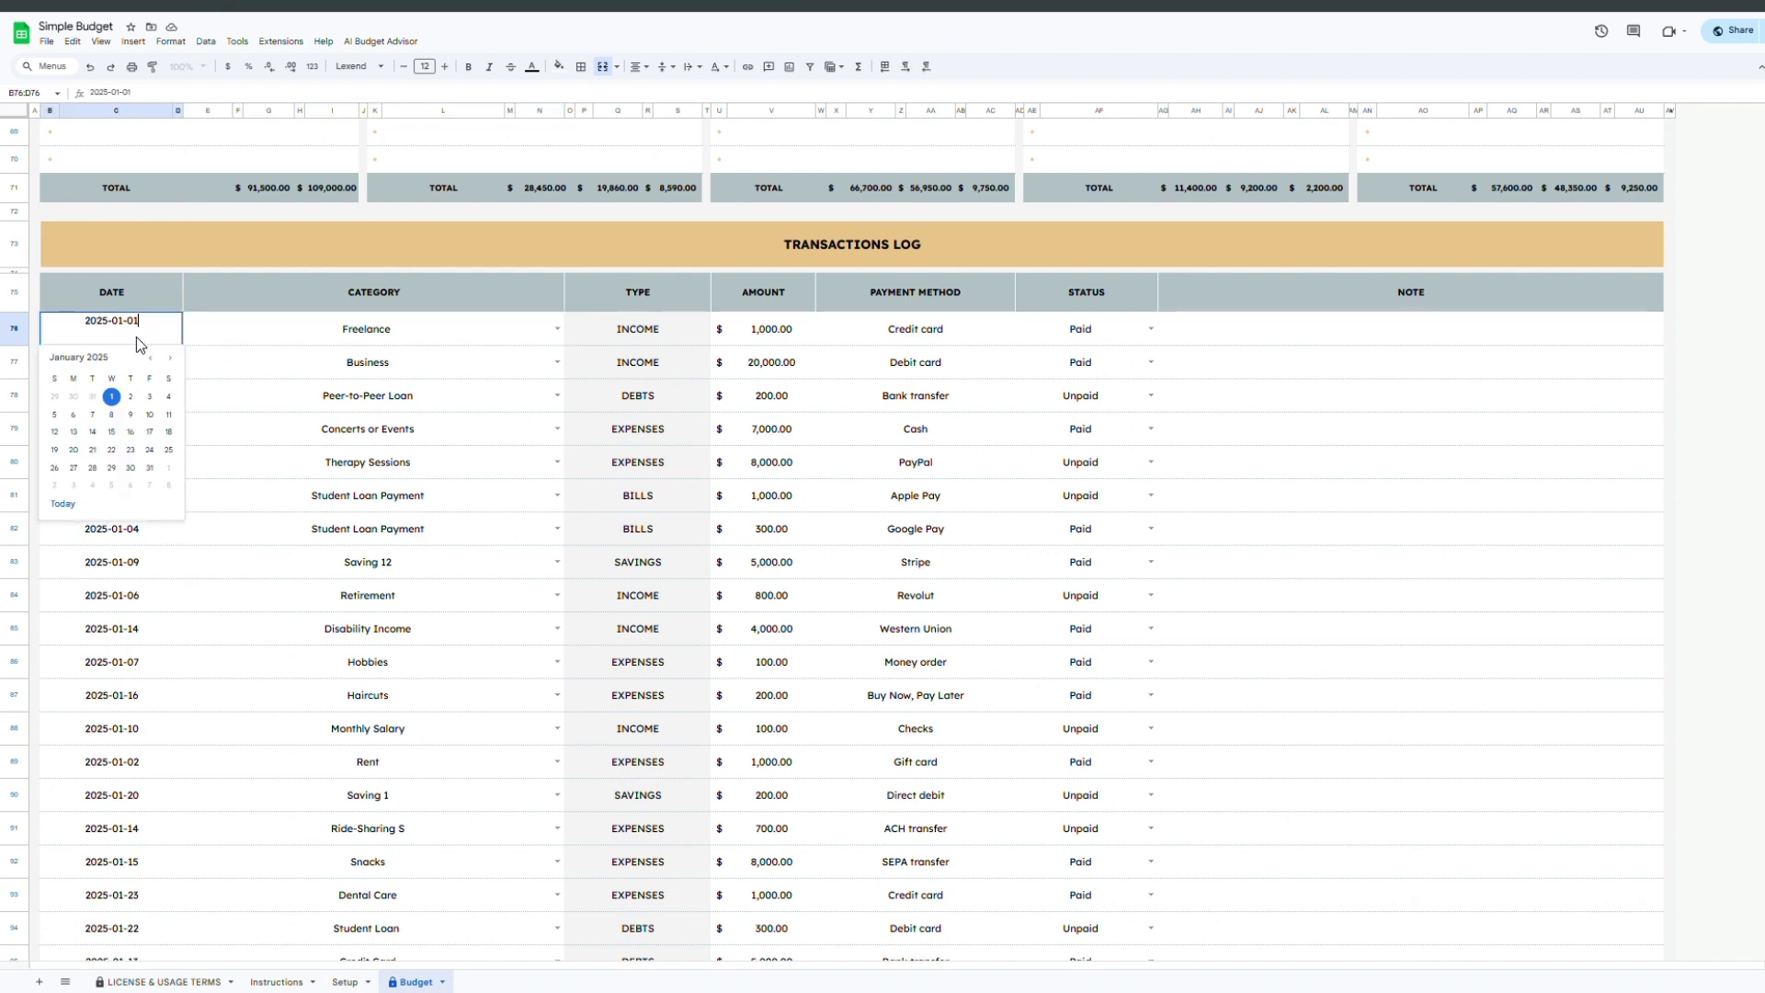
{"action": "left_click", "coordinate": [557, 329]}
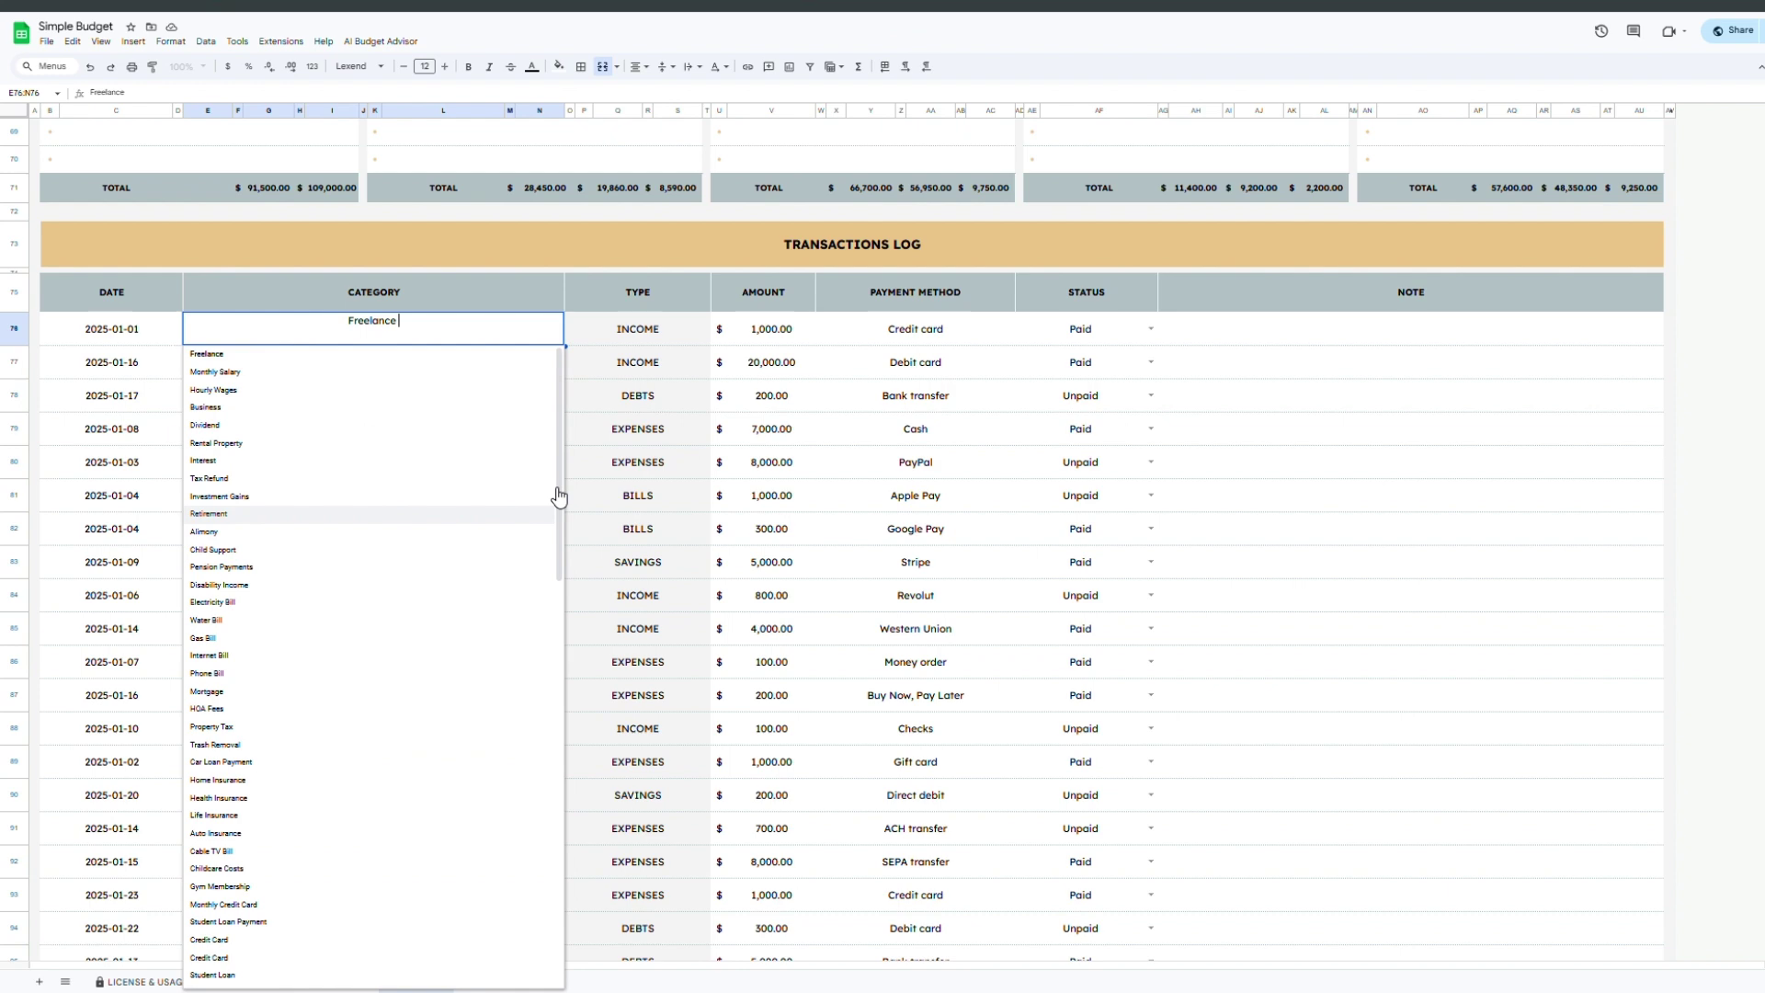
{"action": "left_click", "coordinate": [541, 377]}
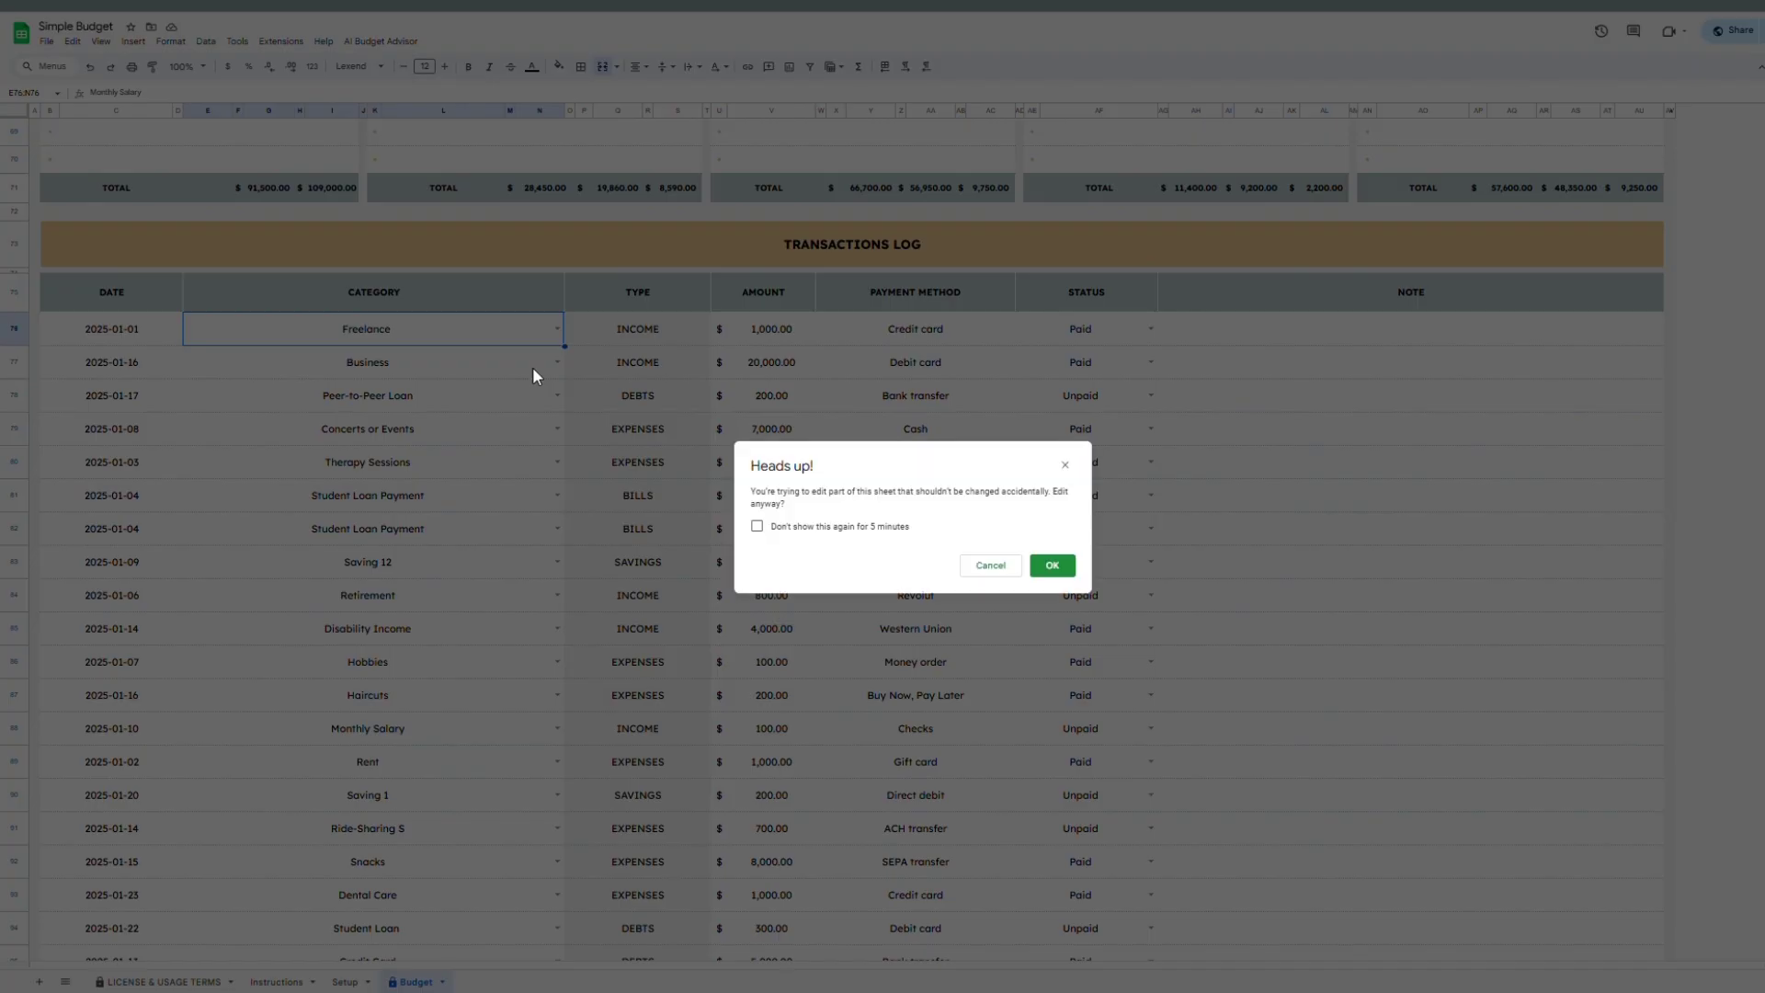
{"action": "left_click", "coordinate": [841, 527]}
{"action": "left_click", "coordinate": [1051, 565]}
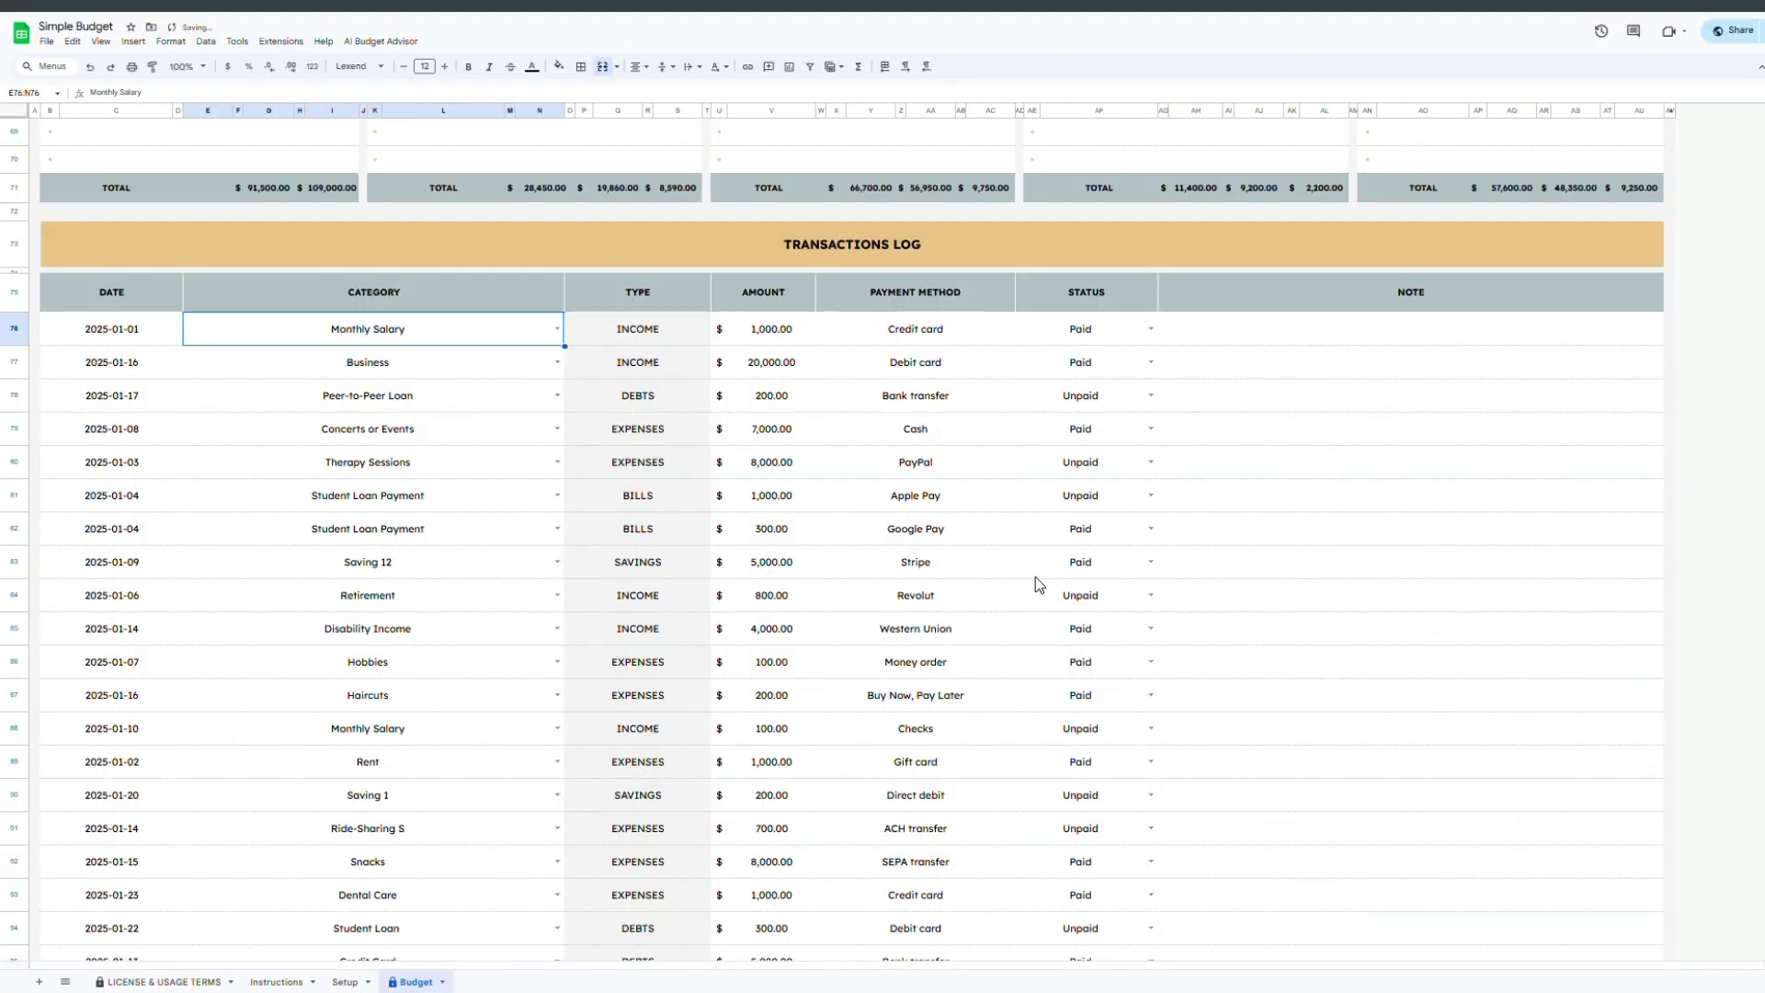
{"action": "left_click", "coordinate": [634, 343]}
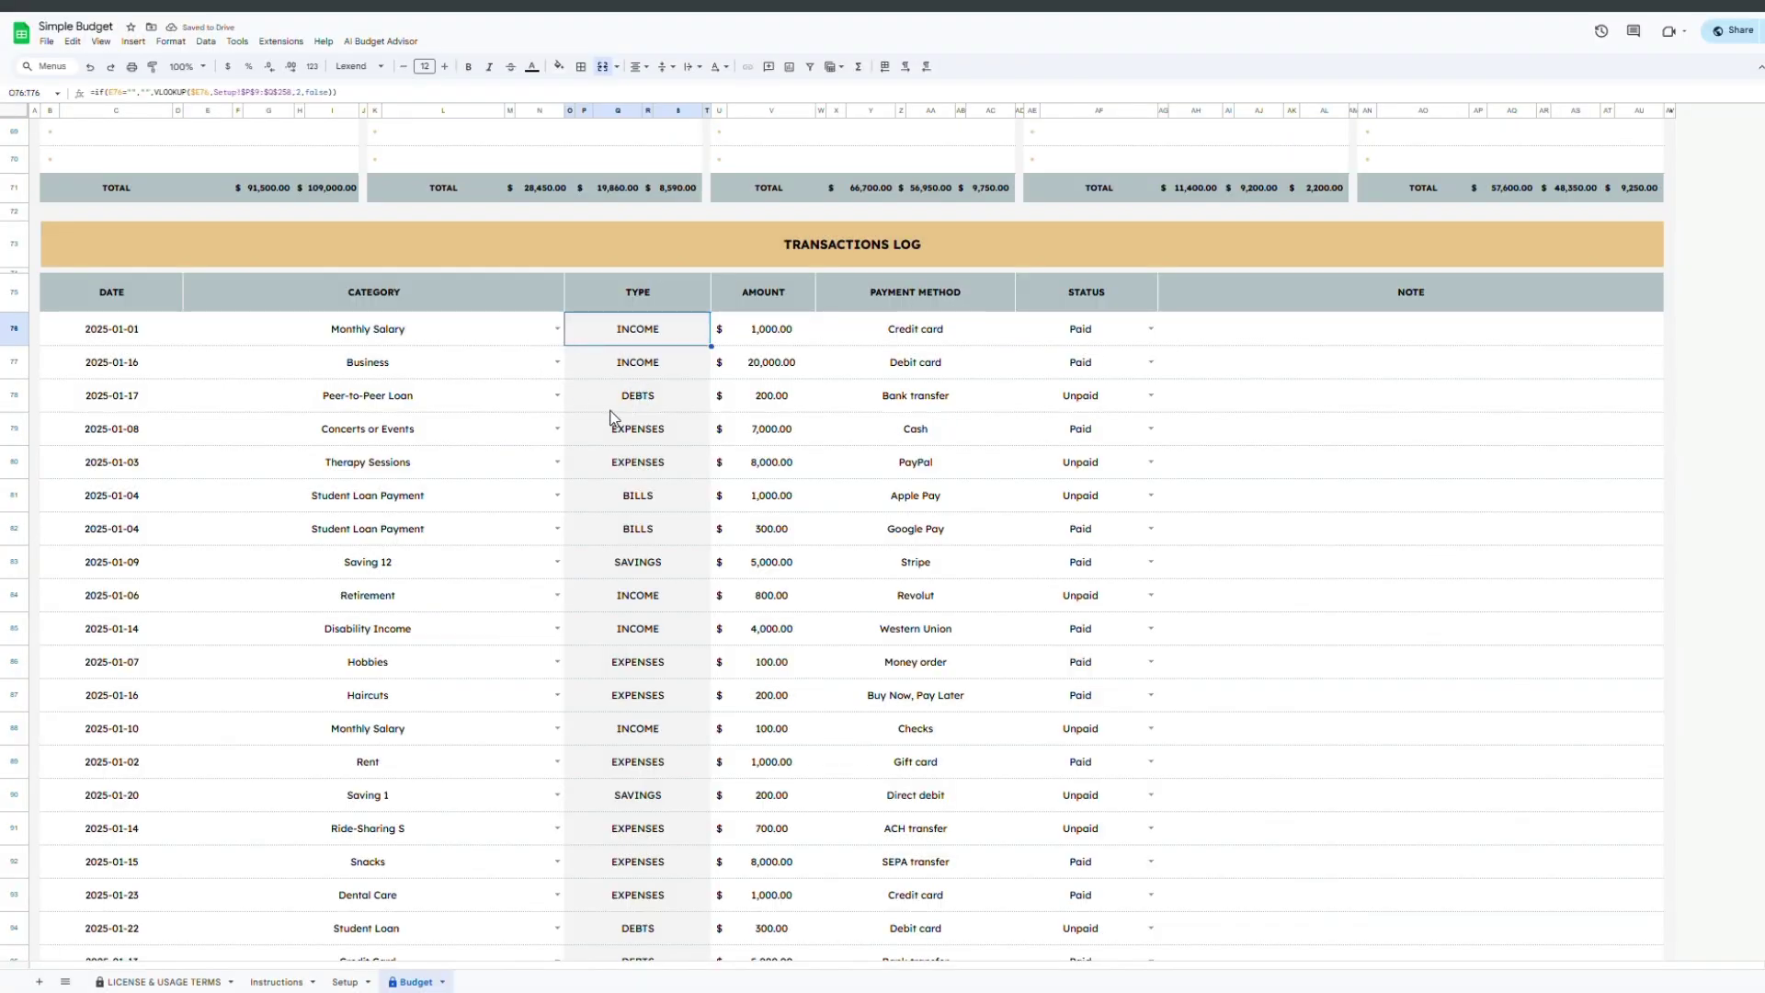
- Confirm the entry's 1,000.00 amount, payment method and Paid status, then review the NOTE column
{"action": "left_click", "coordinate": [769, 340]}
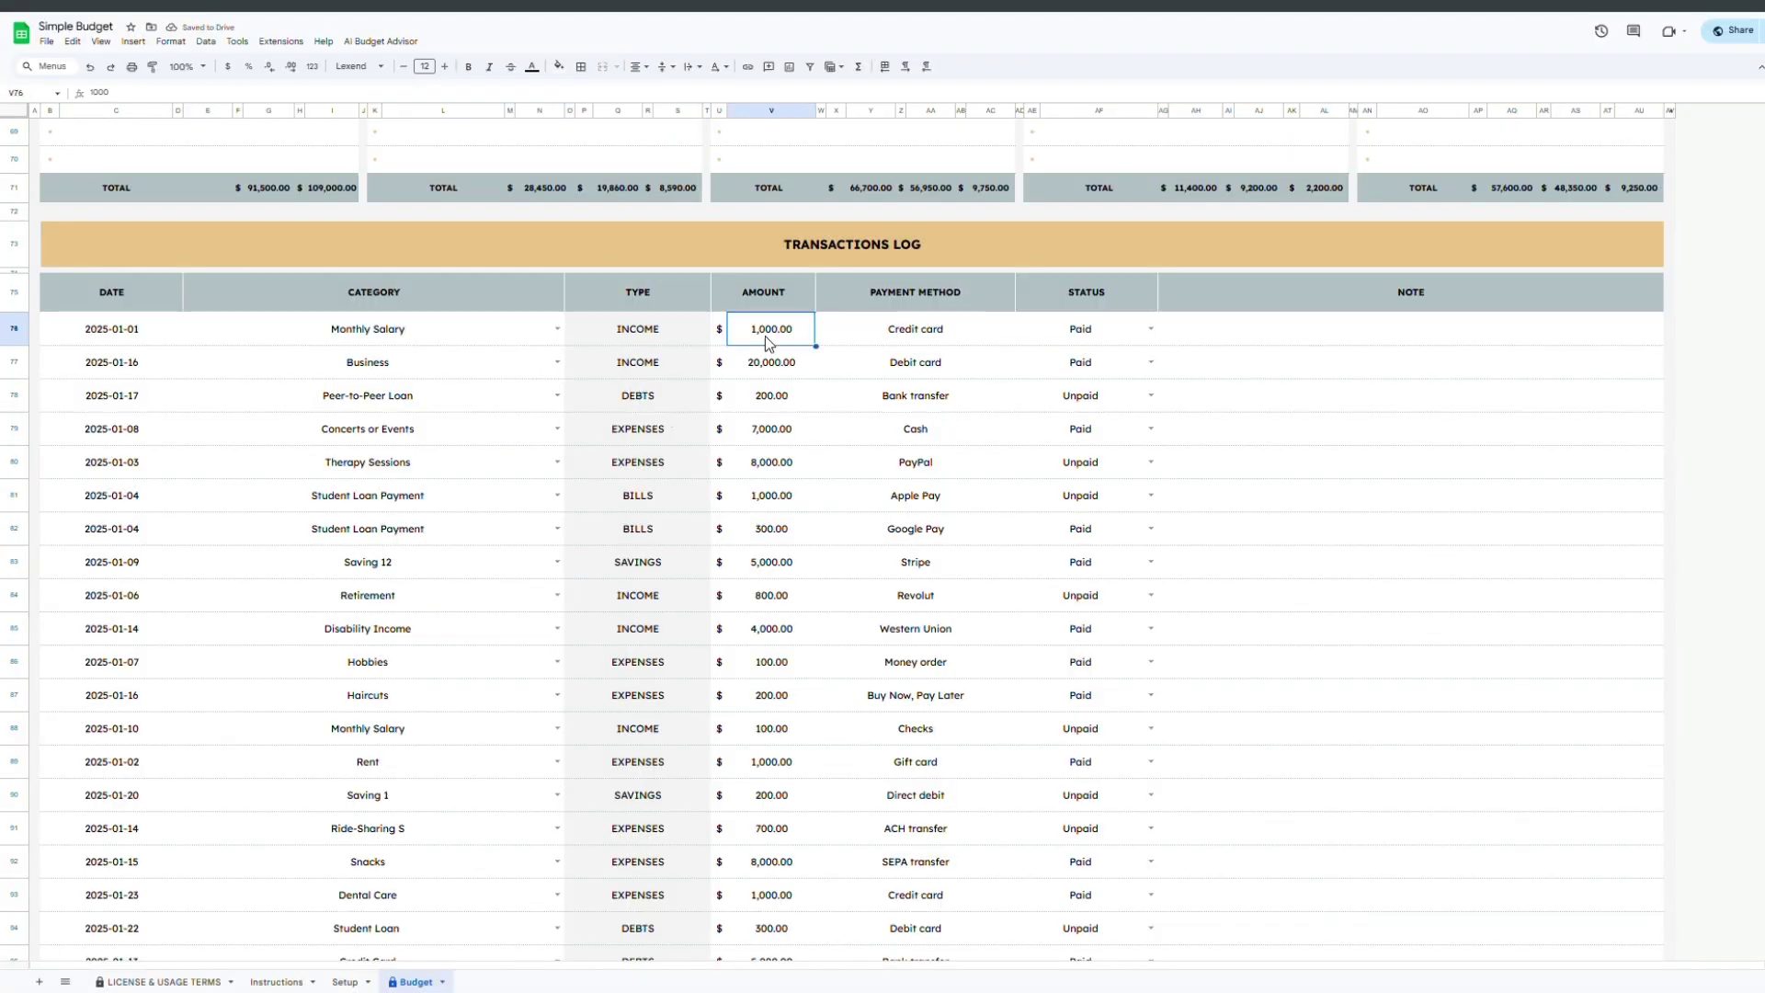
{"action": "left_click", "coordinate": [847, 334]}
{"action": "left_click", "coordinate": [1095, 333]}
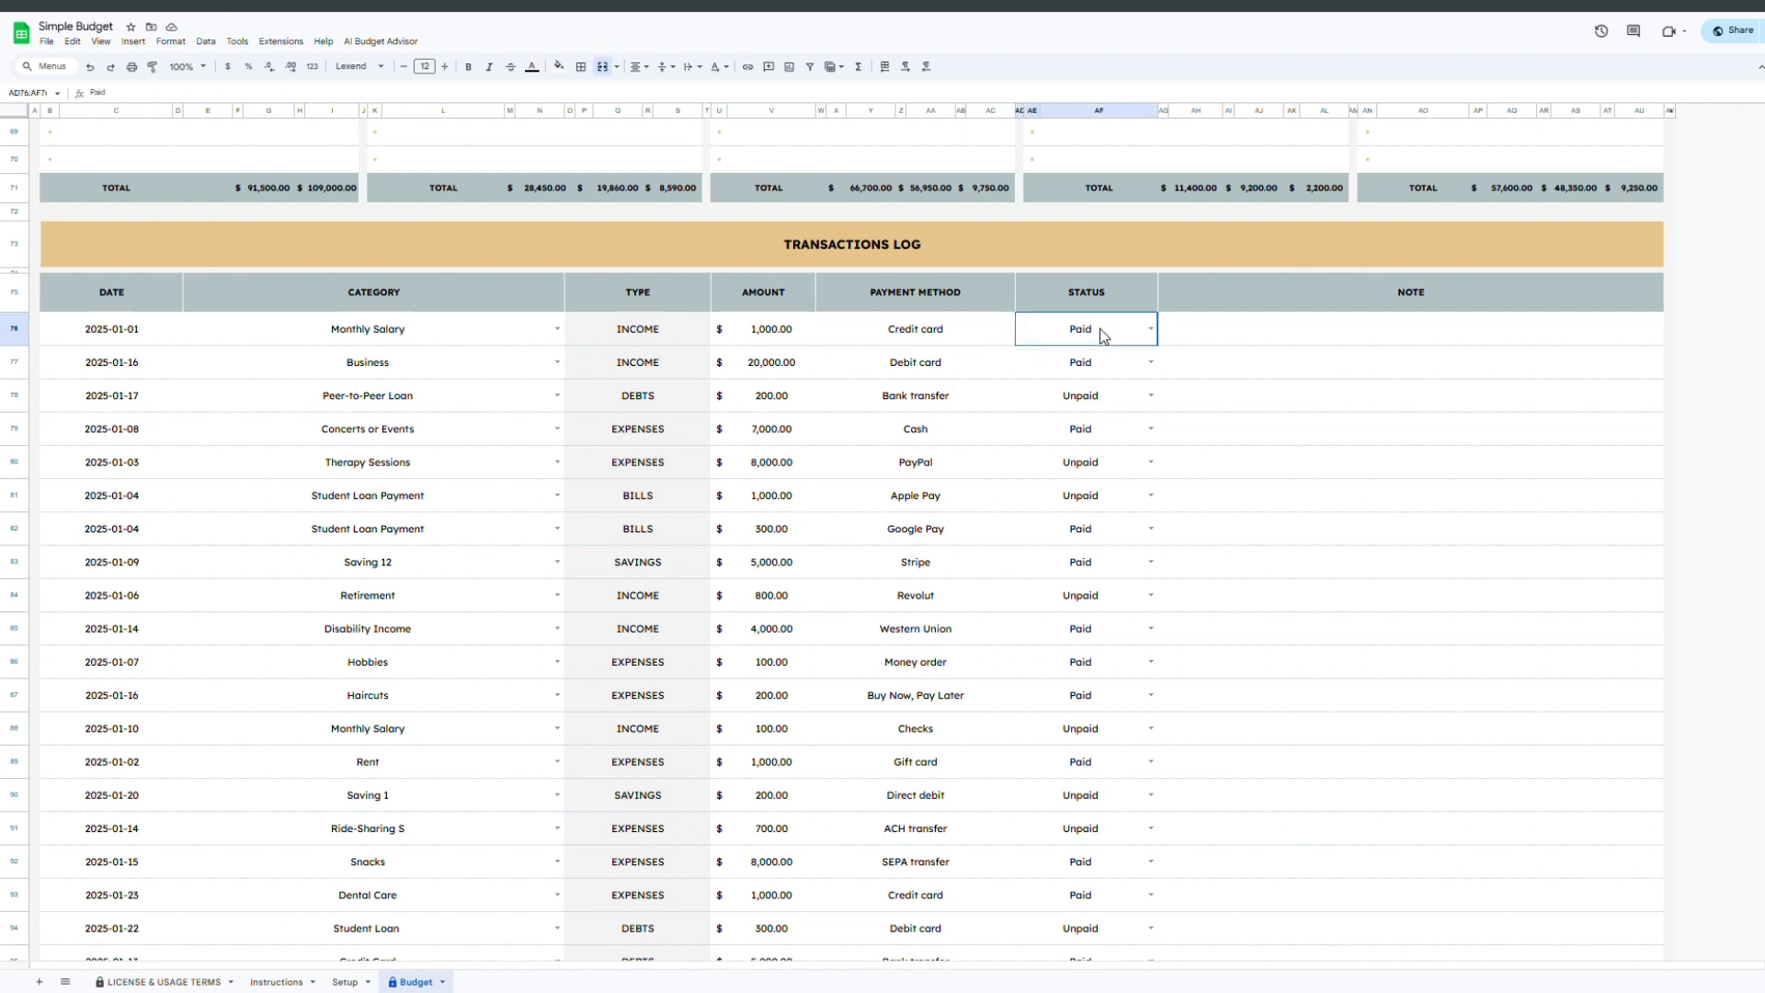
{"action": "left_click", "coordinate": [1141, 333]}
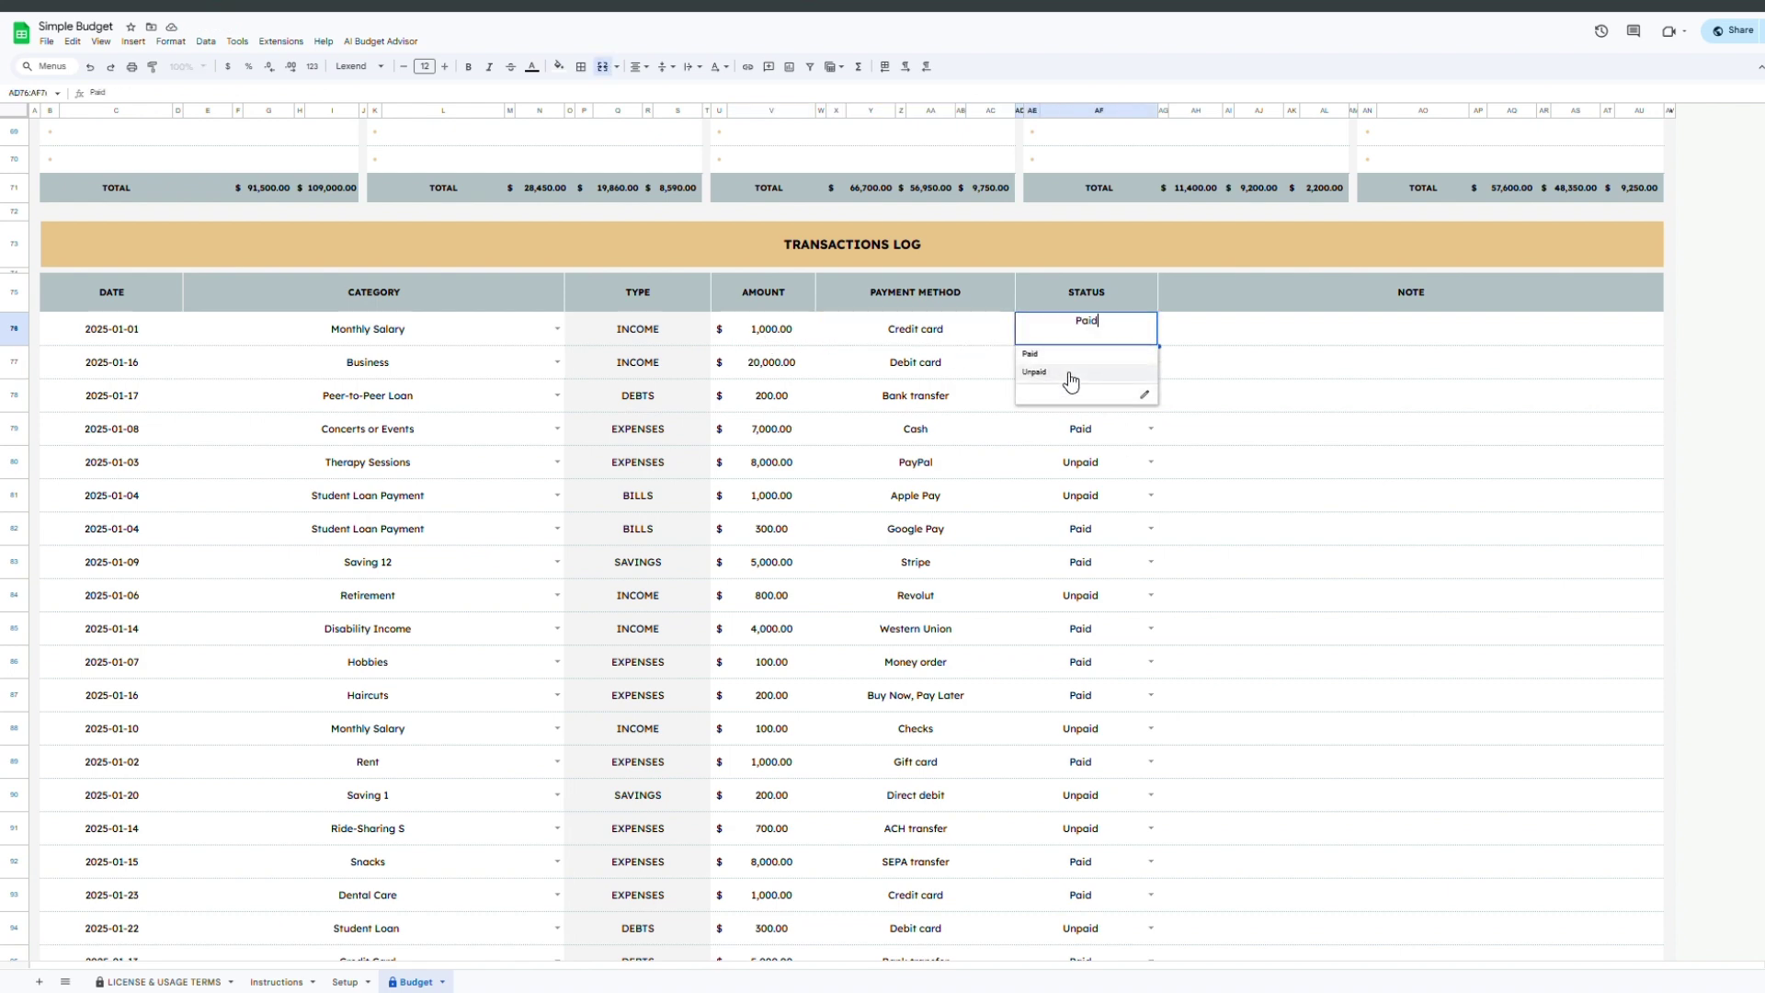
{"action": "left_click", "coordinate": [1302, 397]}
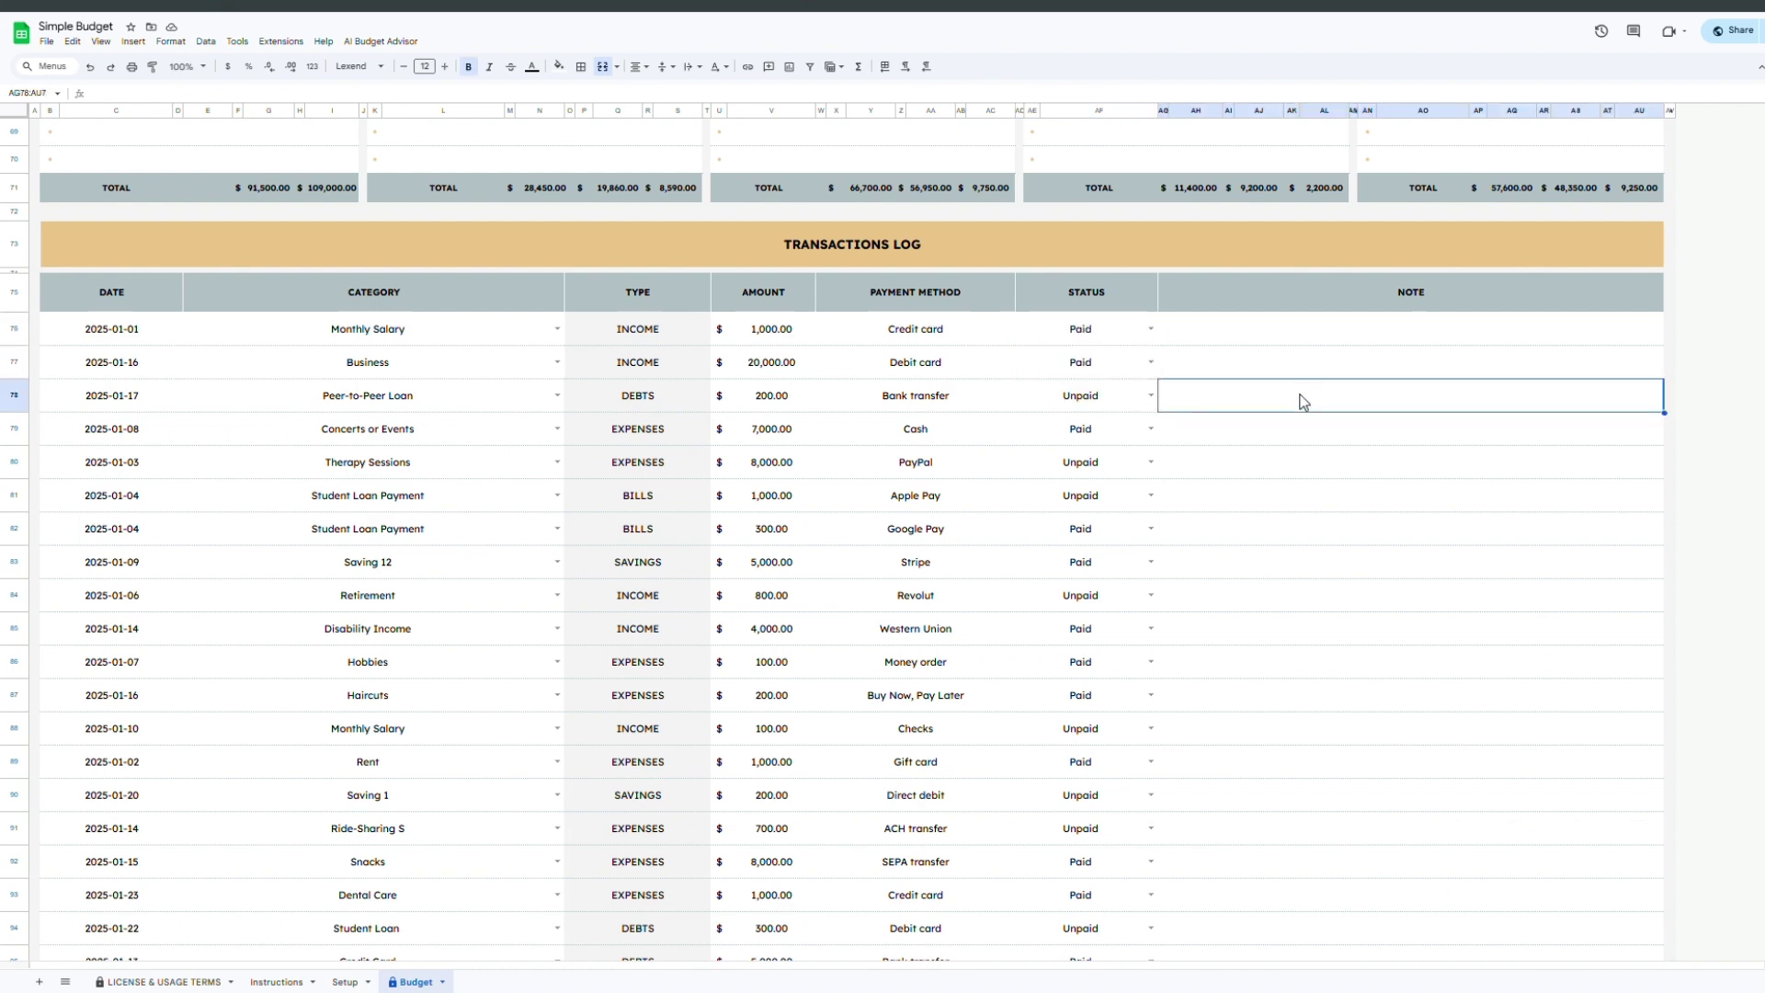
{"action": "left_click_drag", "start_coordinate": [1280, 293], "coordinate": [1287, 531]}
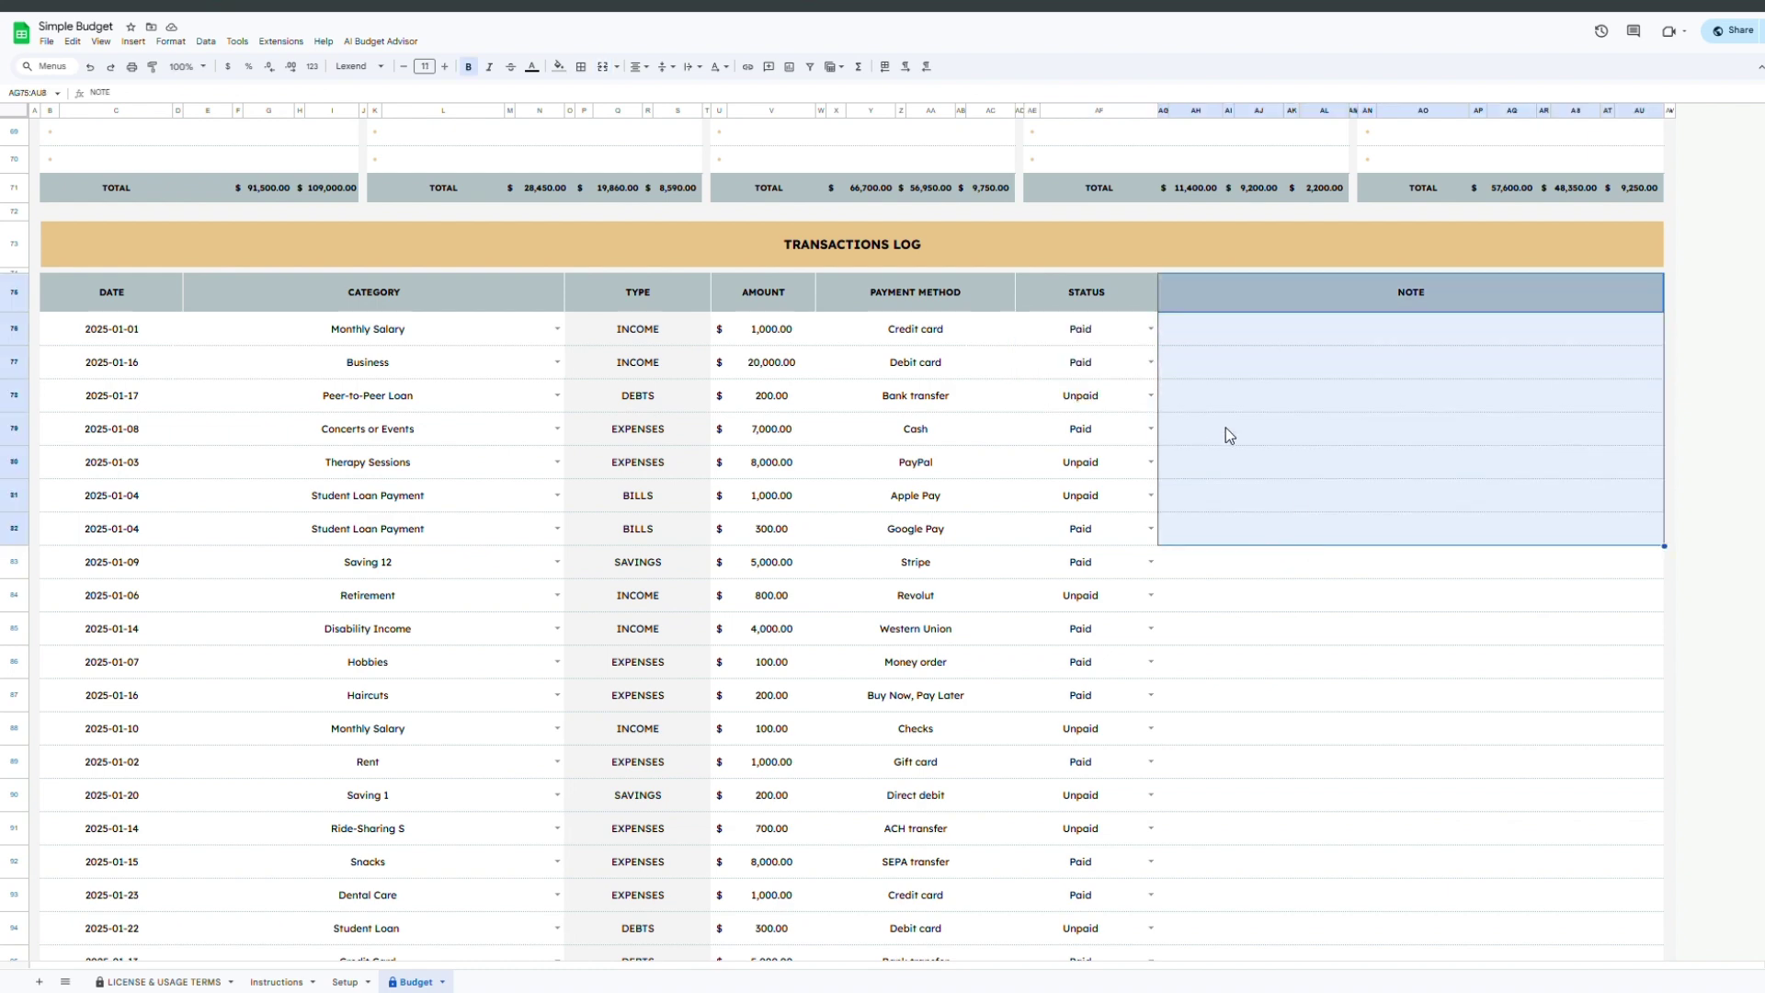
{"action": "left_click", "coordinate": [1223, 497]}
{"action": "scroll", "coordinate": [1200, 501], "scroll_direction": "up", "scroll_amount": 3}
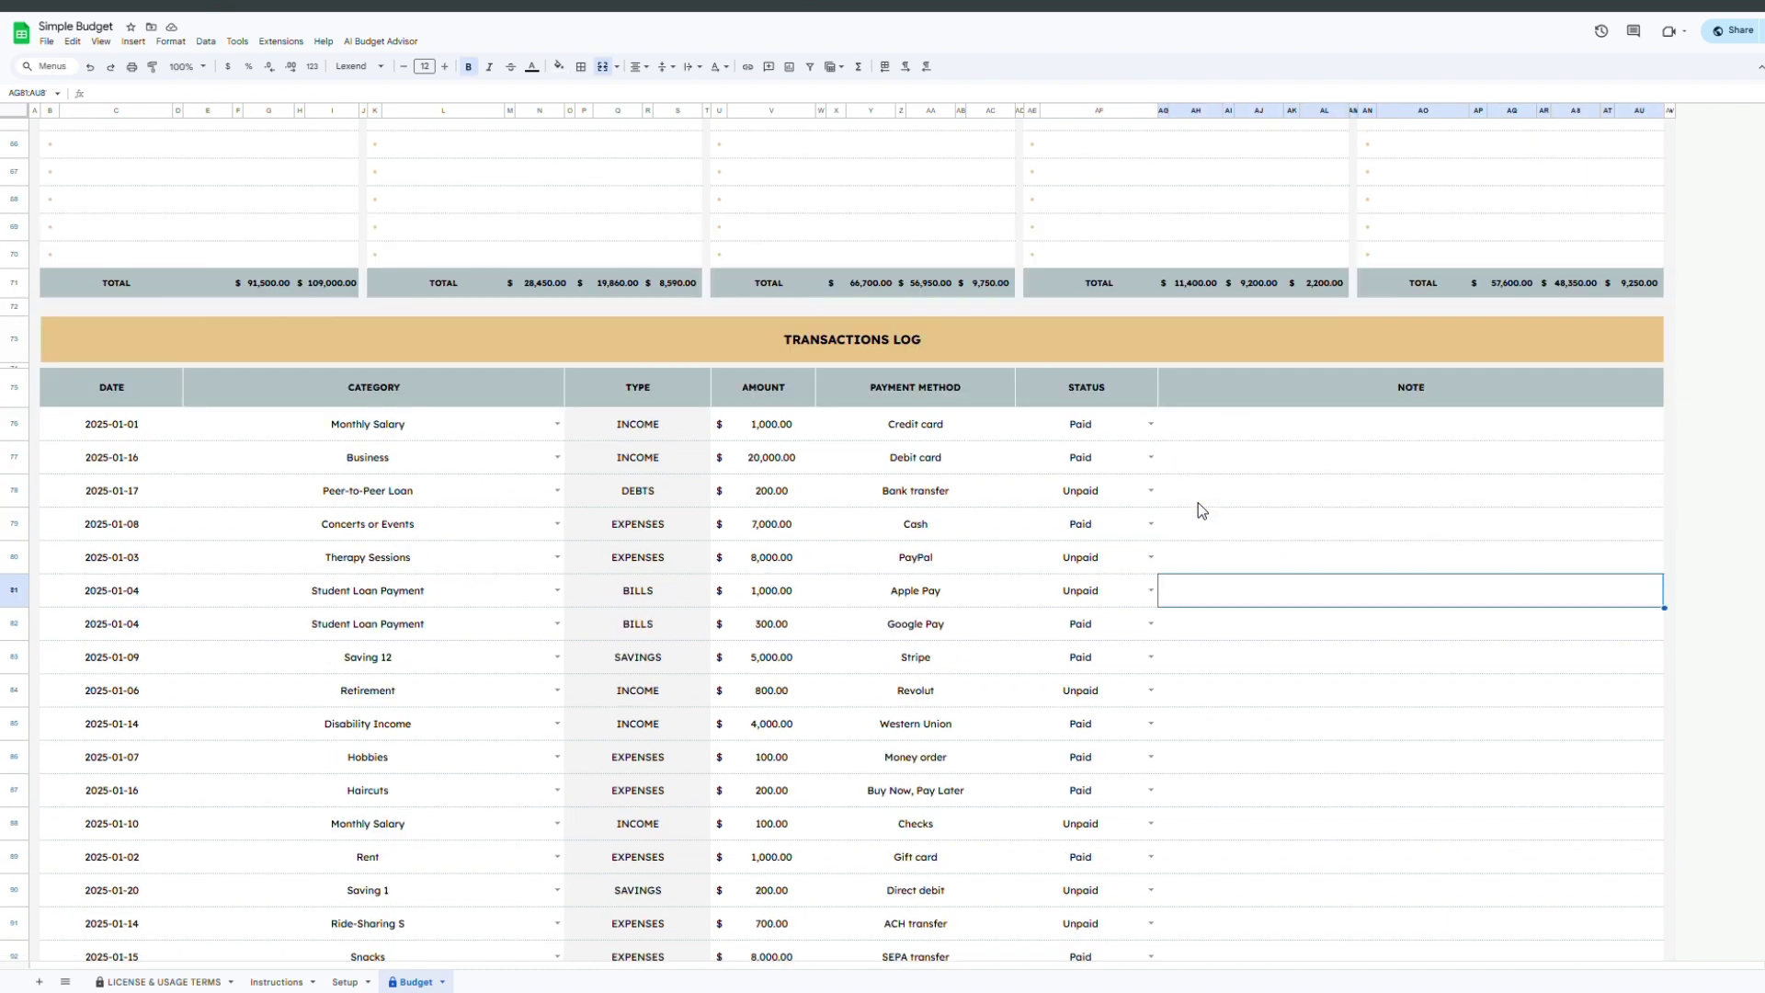
{"action": "left_click", "coordinate": [764, 680]}
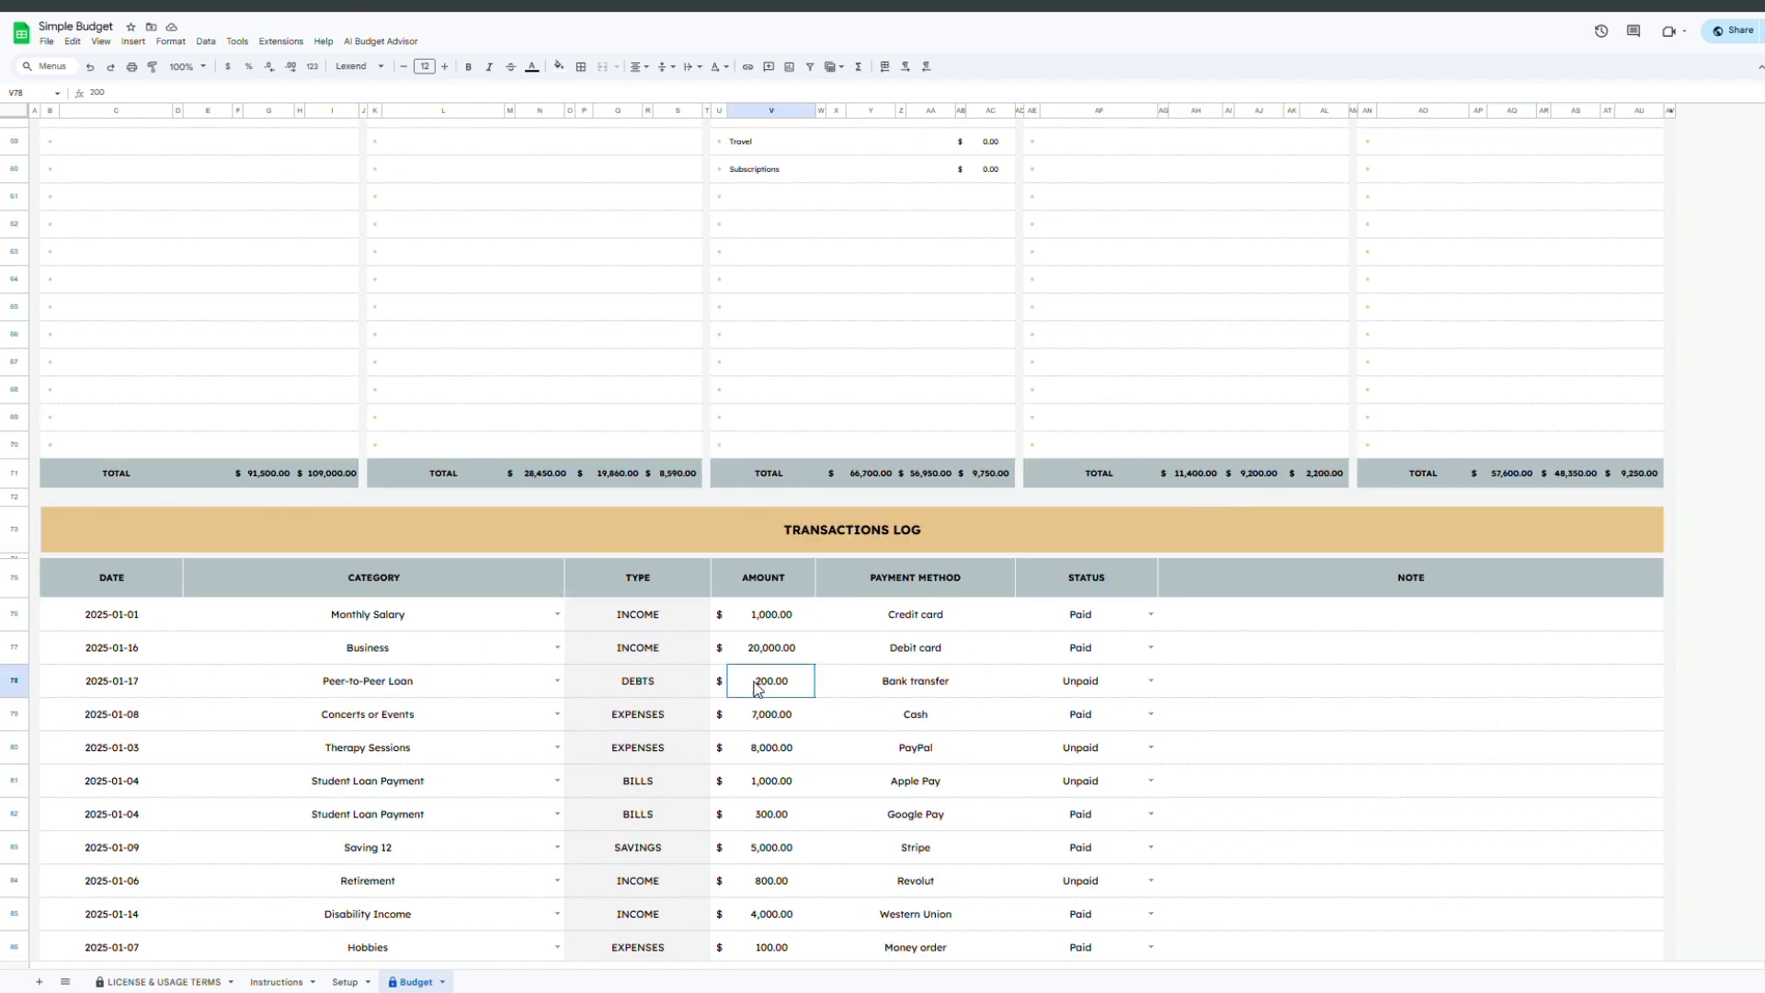
{"action": "scroll", "coordinate": [789, 719], "scroll_direction": "up", "scroll_amount": 15}
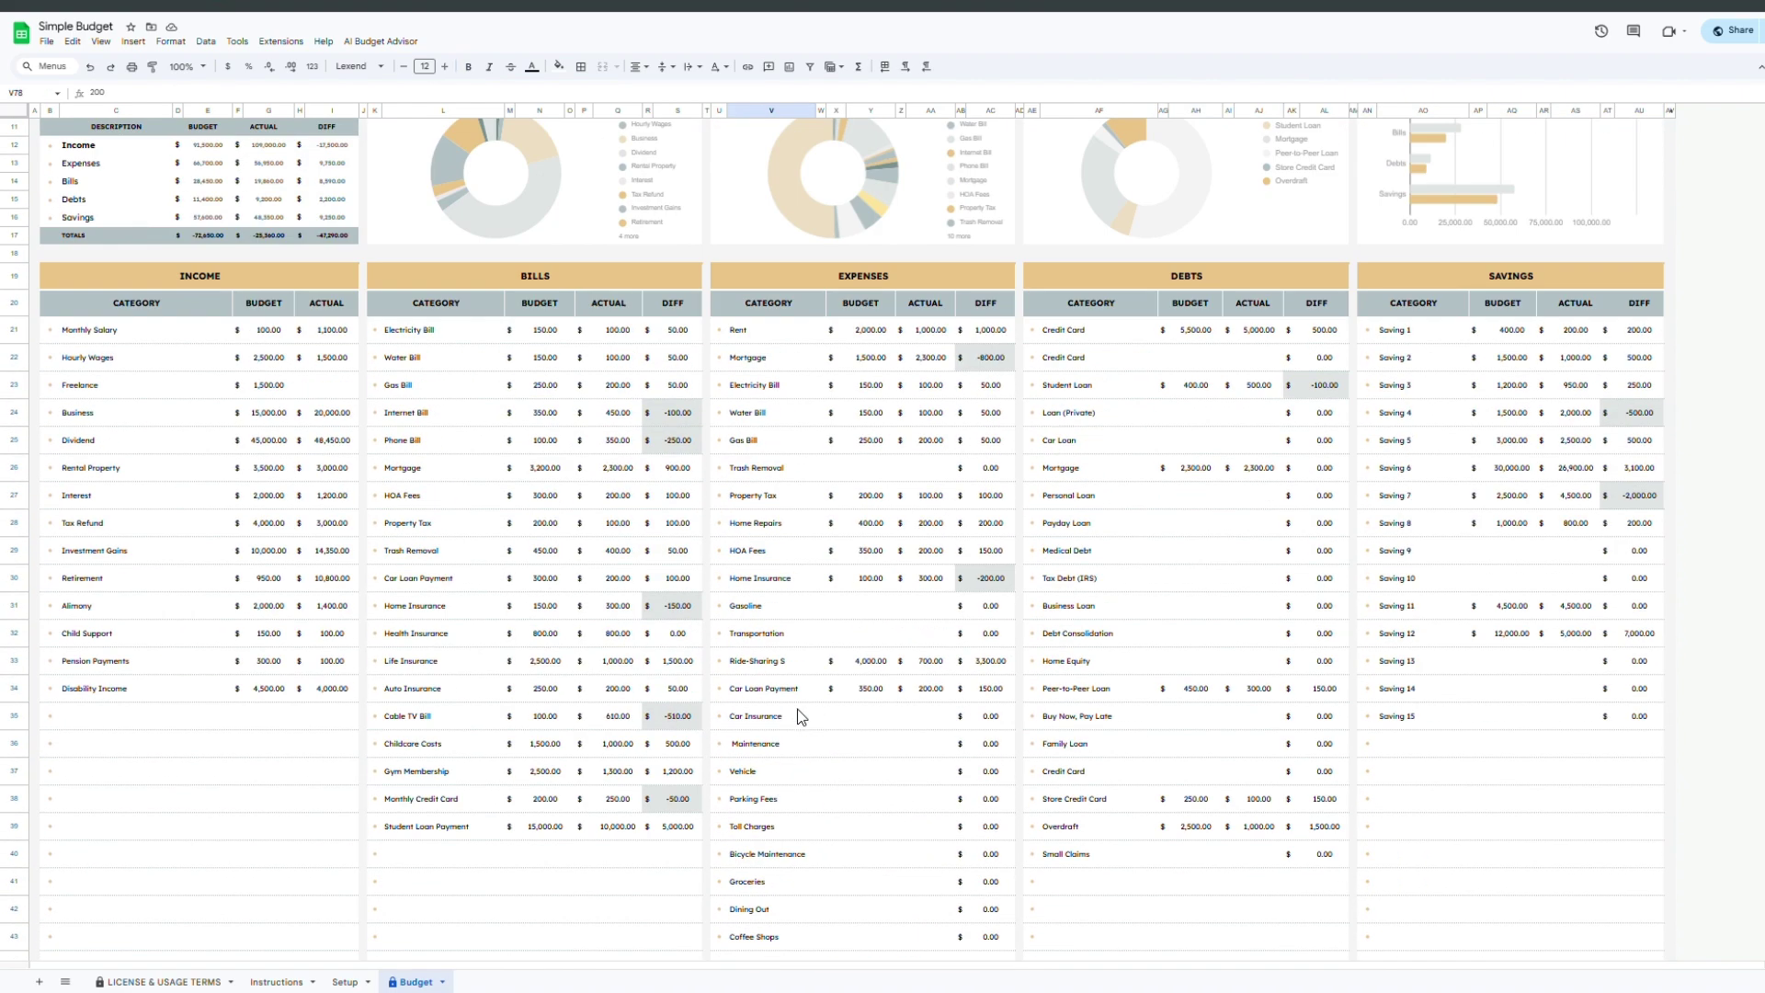
{"action": "scroll", "coordinate": [800, 718], "scroll_direction": "up", "scroll_amount": 2}
{"action": "left_click_drag", "start_coordinate": [618, 425], "coordinate": [618, 731]}
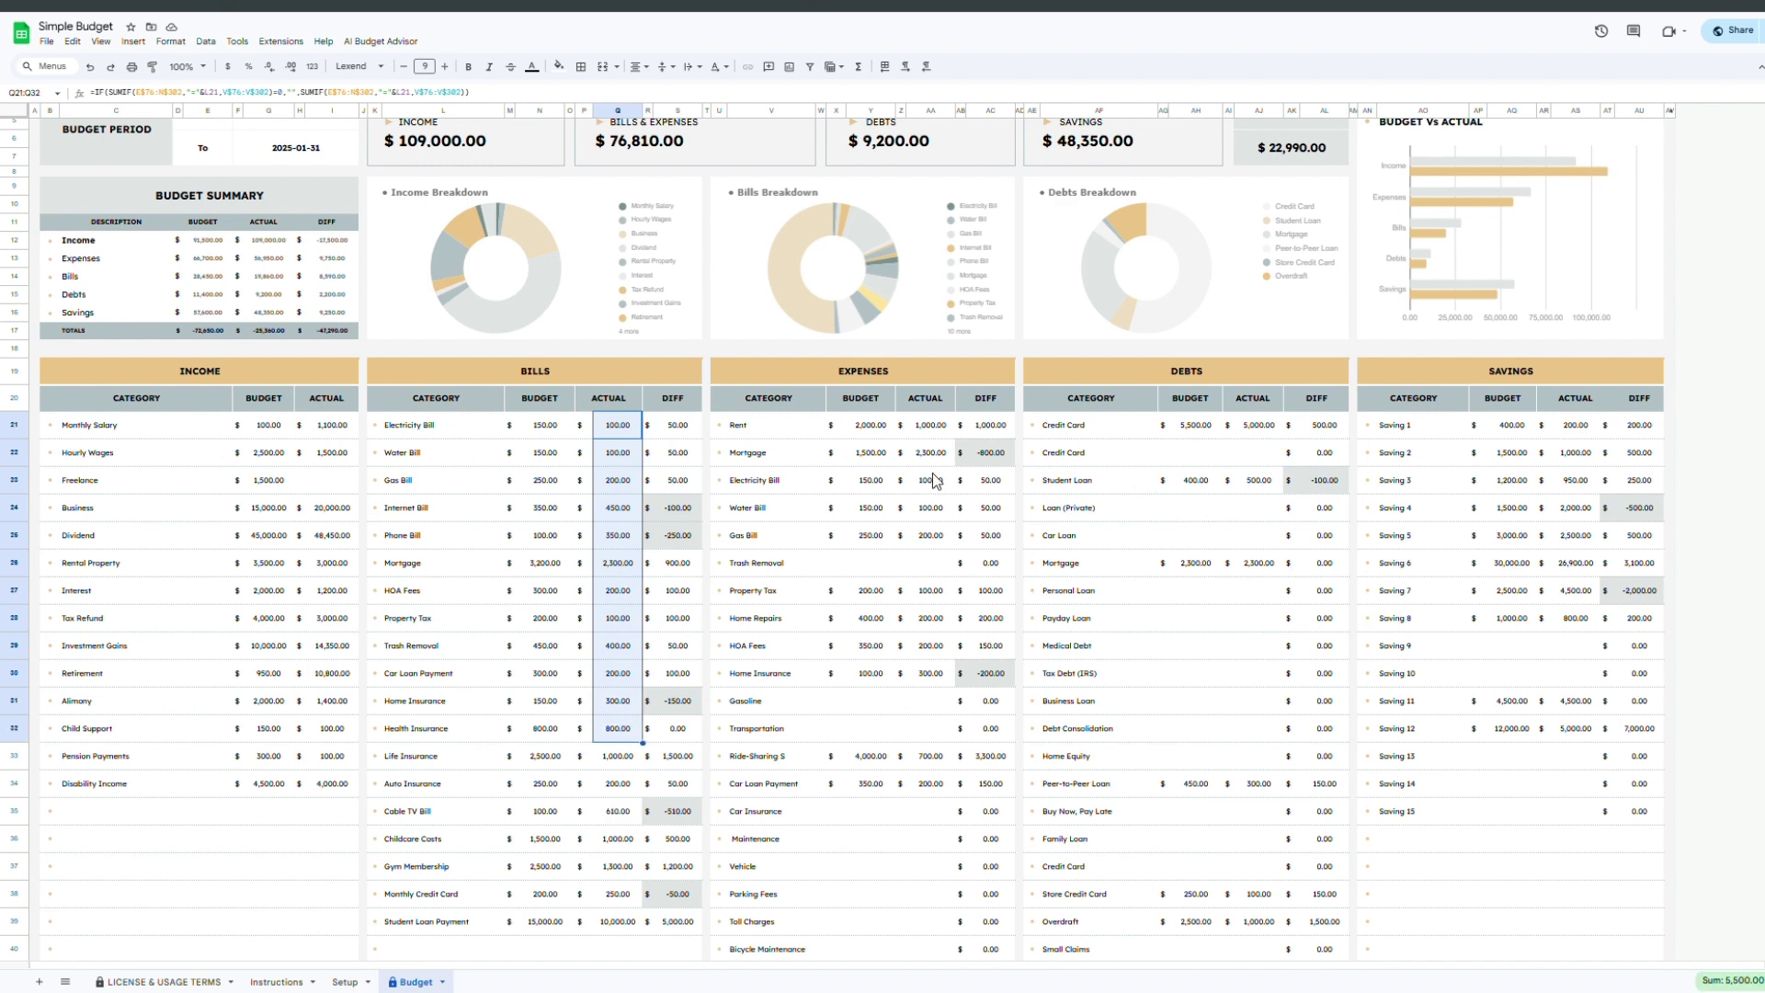
{"action": "left_click_drag", "start_coordinate": [930, 424], "coordinate": [919, 775]}
{"action": "scroll", "coordinate": [917, 740], "scroll_direction": "down", "scroll_amount": 3}
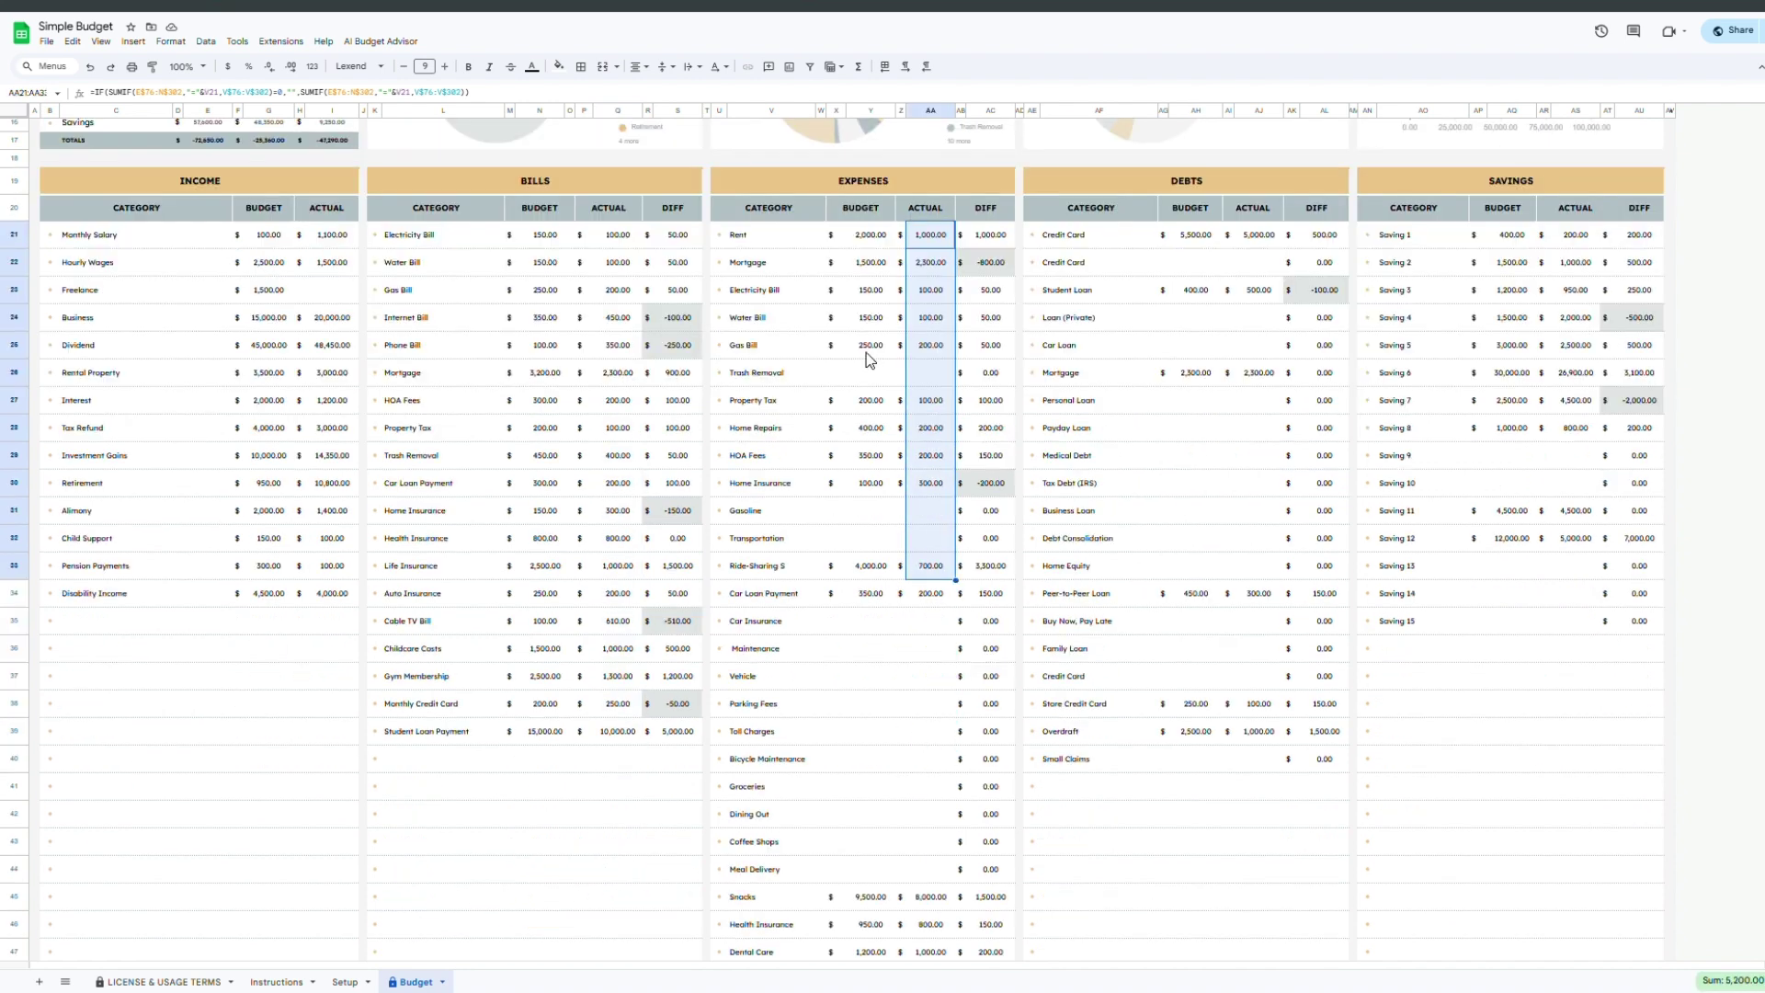
{"action": "left_click", "coordinate": [927, 294]}
{"action": "left_click", "coordinate": [936, 320]}
{"action": "left_click", "coordinate": [942, 349]}
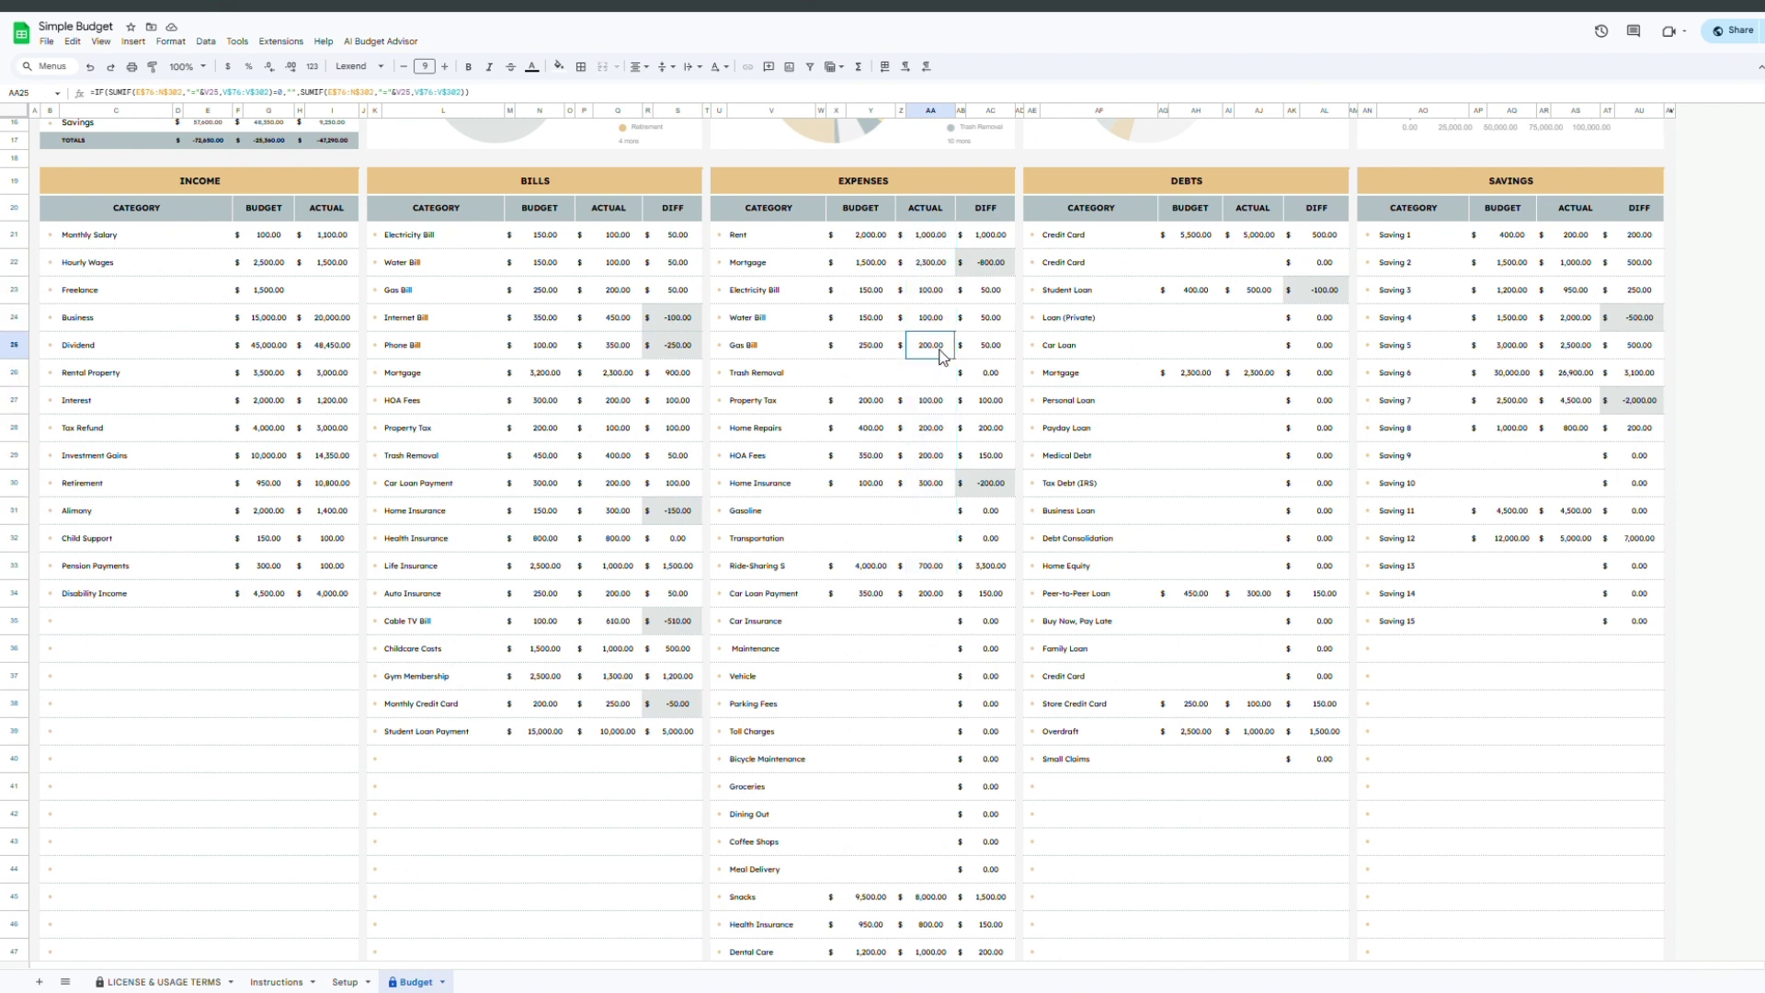
{"action": "left_click", "coordinate": [938, 405]}
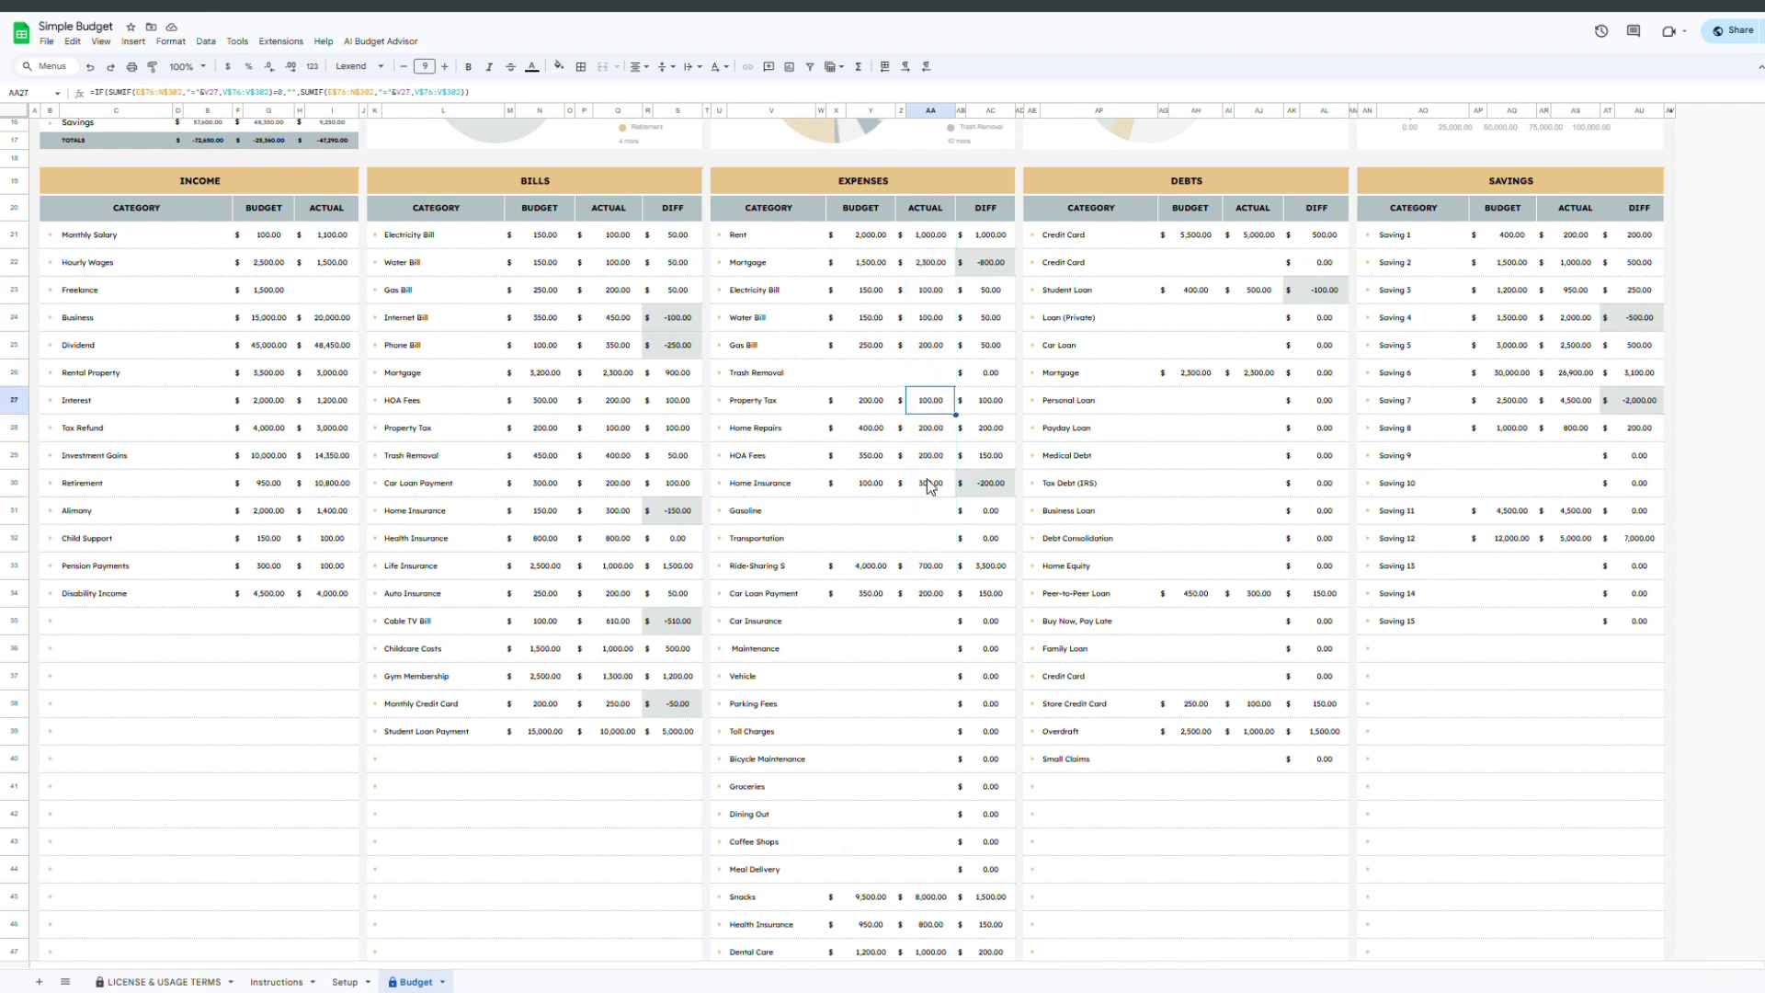
{"action": "left_click", "coordinate": [868, 236]}
{"action": "left_click", "coordinate": [869, 264]}
{"action": "left_click", "coordinate": [871, 291]}
{"action": "left_click", "coordinate": [875, 319]}
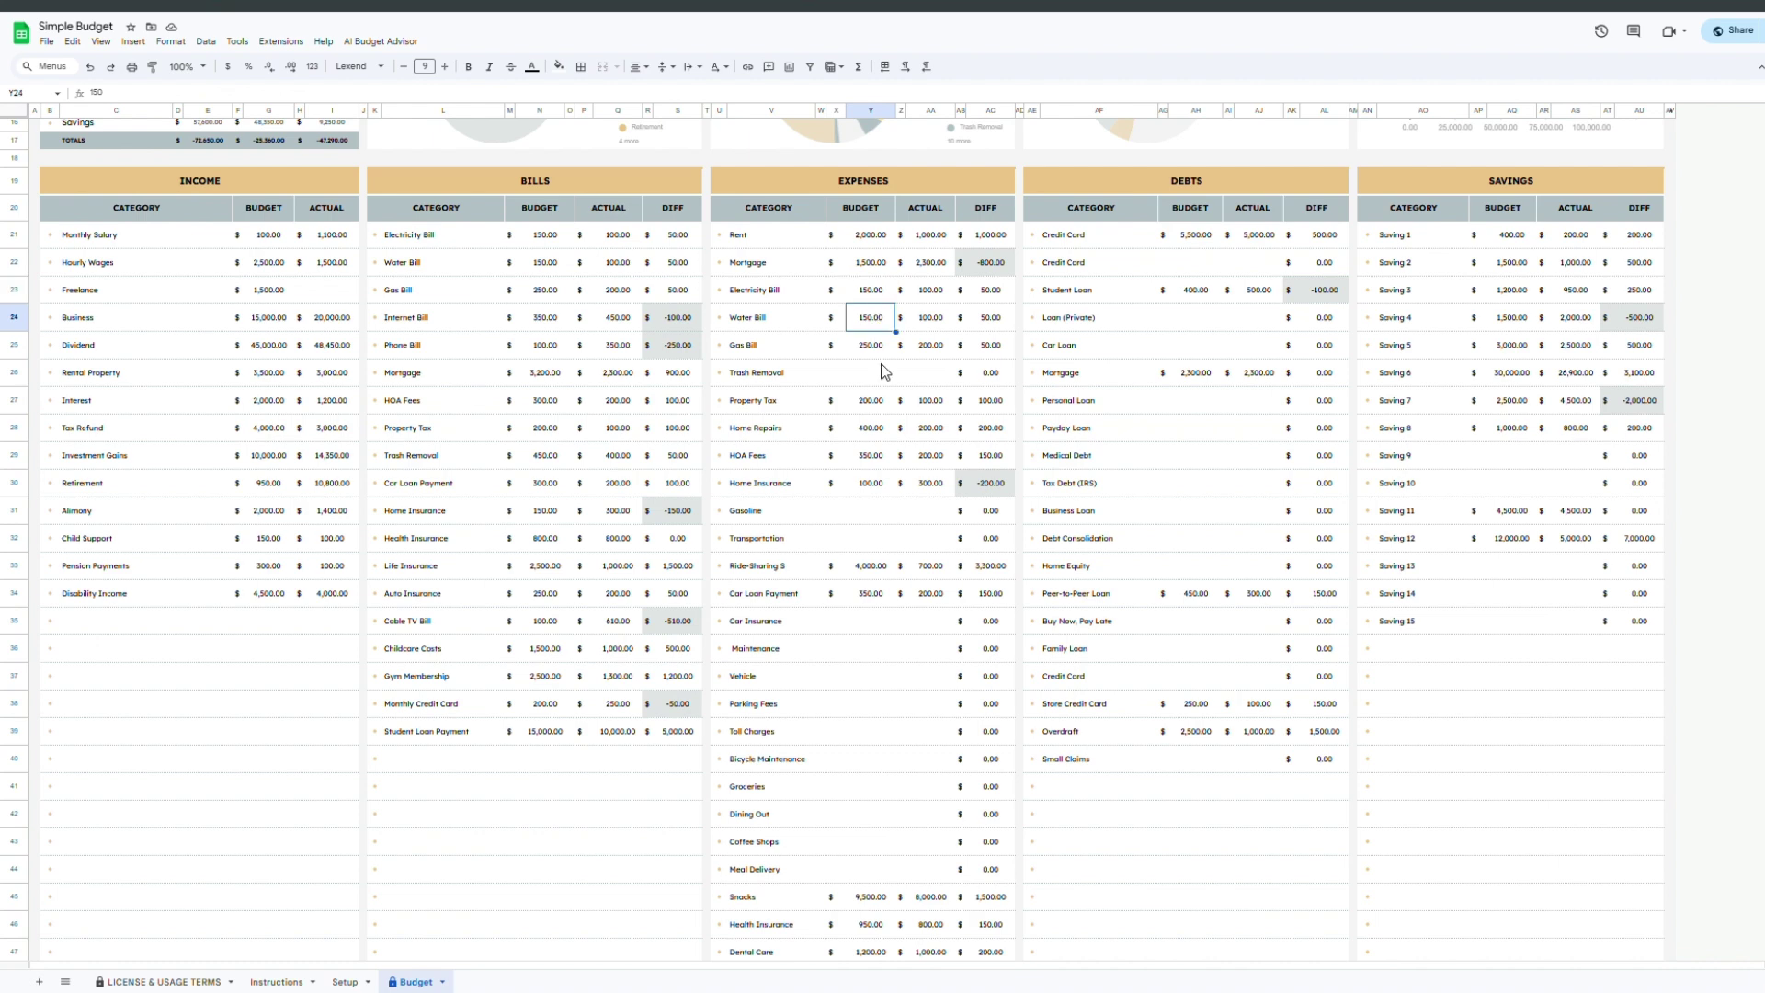
{"action": "left_click", "coordinate": [878, 348]}
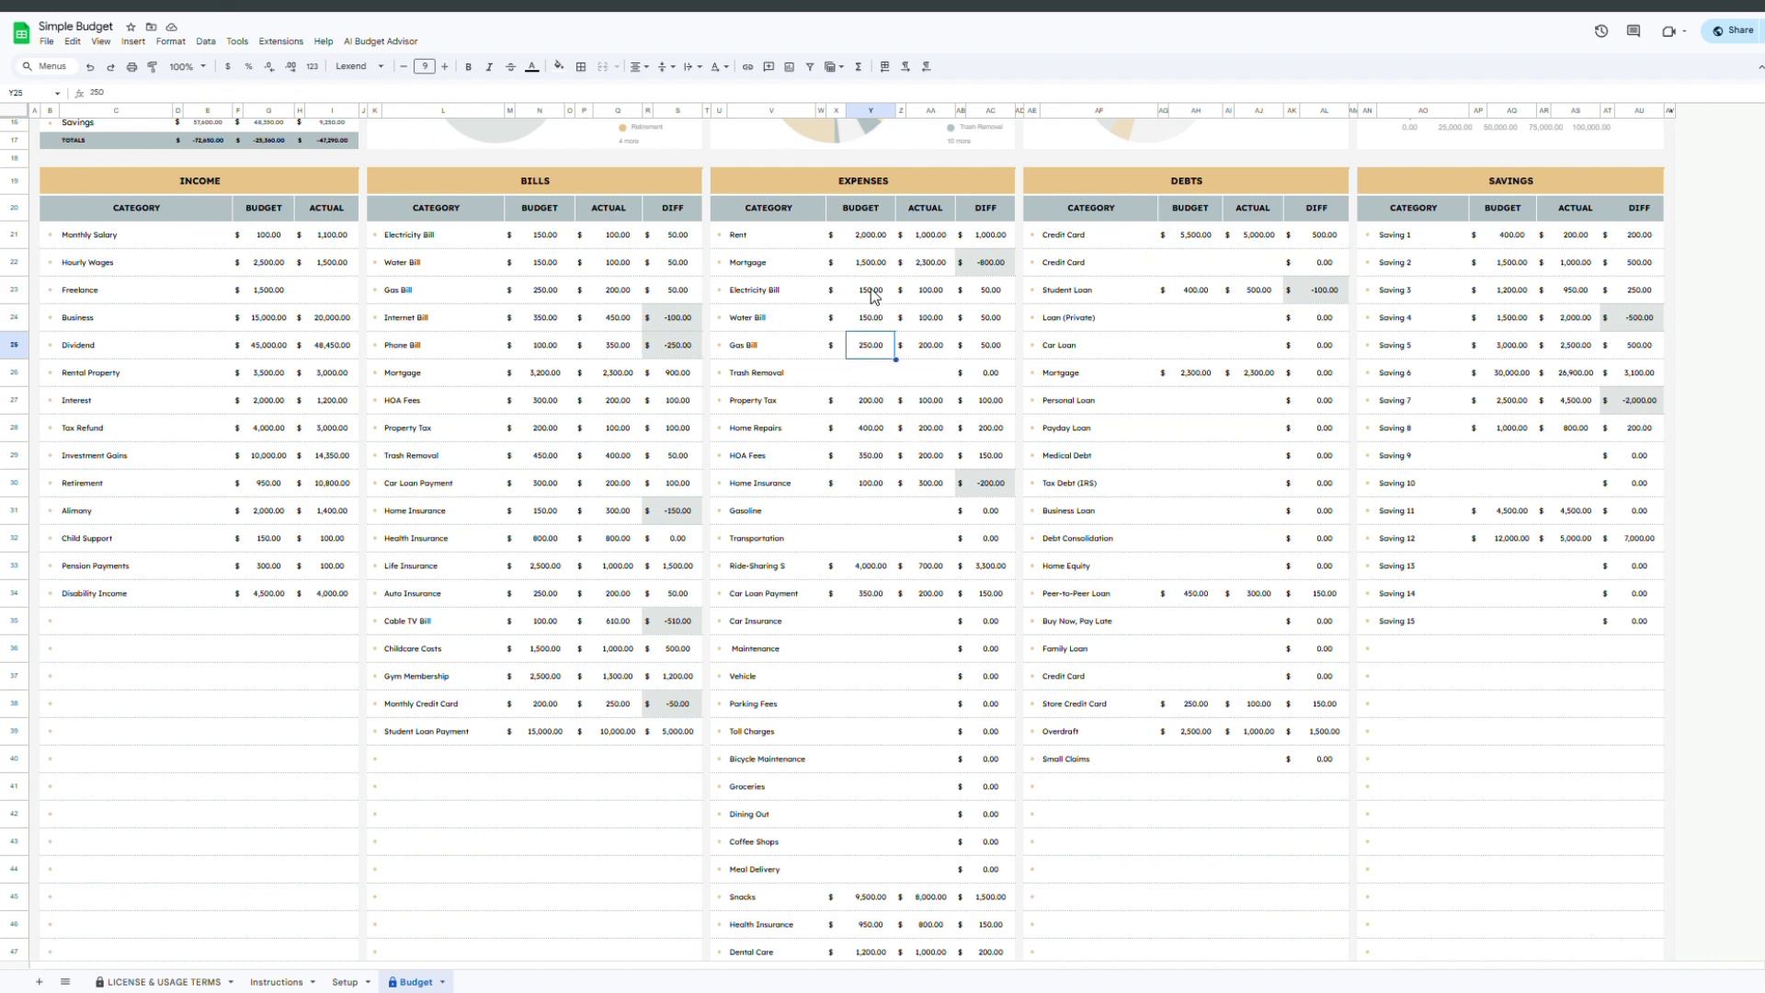
{"action": "left_click_drag", "start_coordinate": [869, 236], "coordinate": [860, 648]}
{"action": "left_click", "coordinate": [561, 239]}
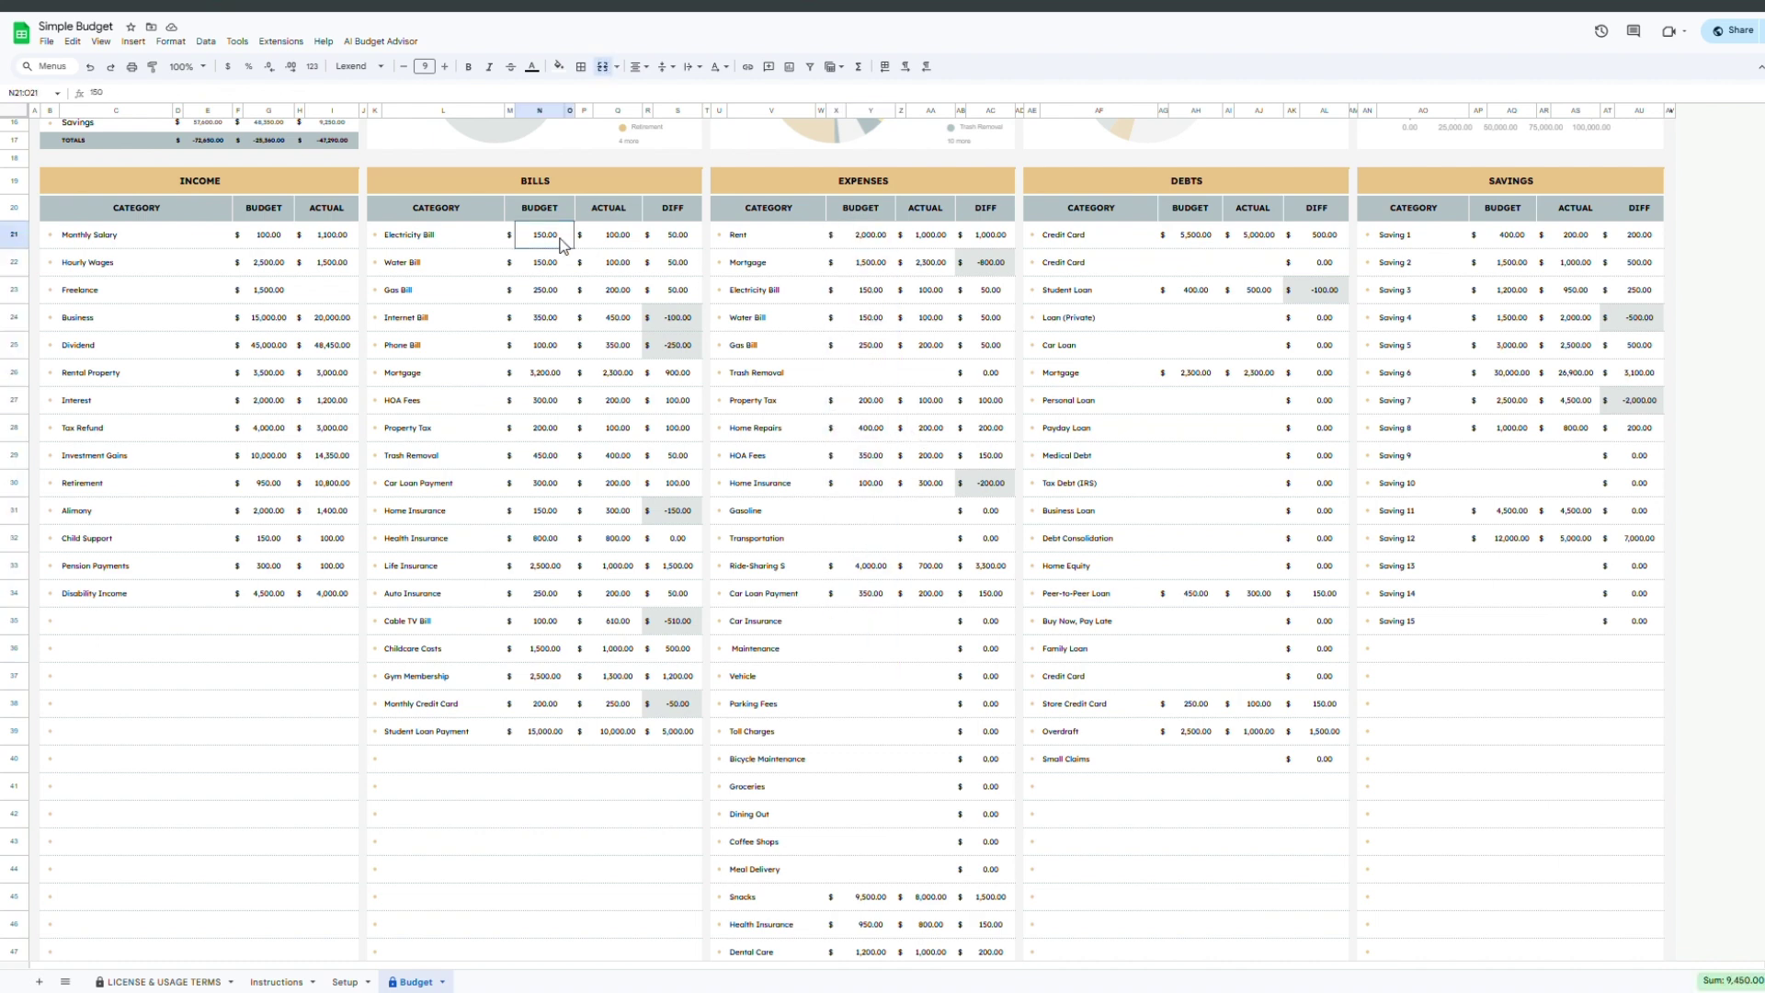
{"action": "left_click_drag", "start_coordinate": [563, 244], "coordinate": [554, 581]}
{"action": "scroll", "coordinate": [497, 501], "scroll_direction": "up", "scroll_amount": 5}
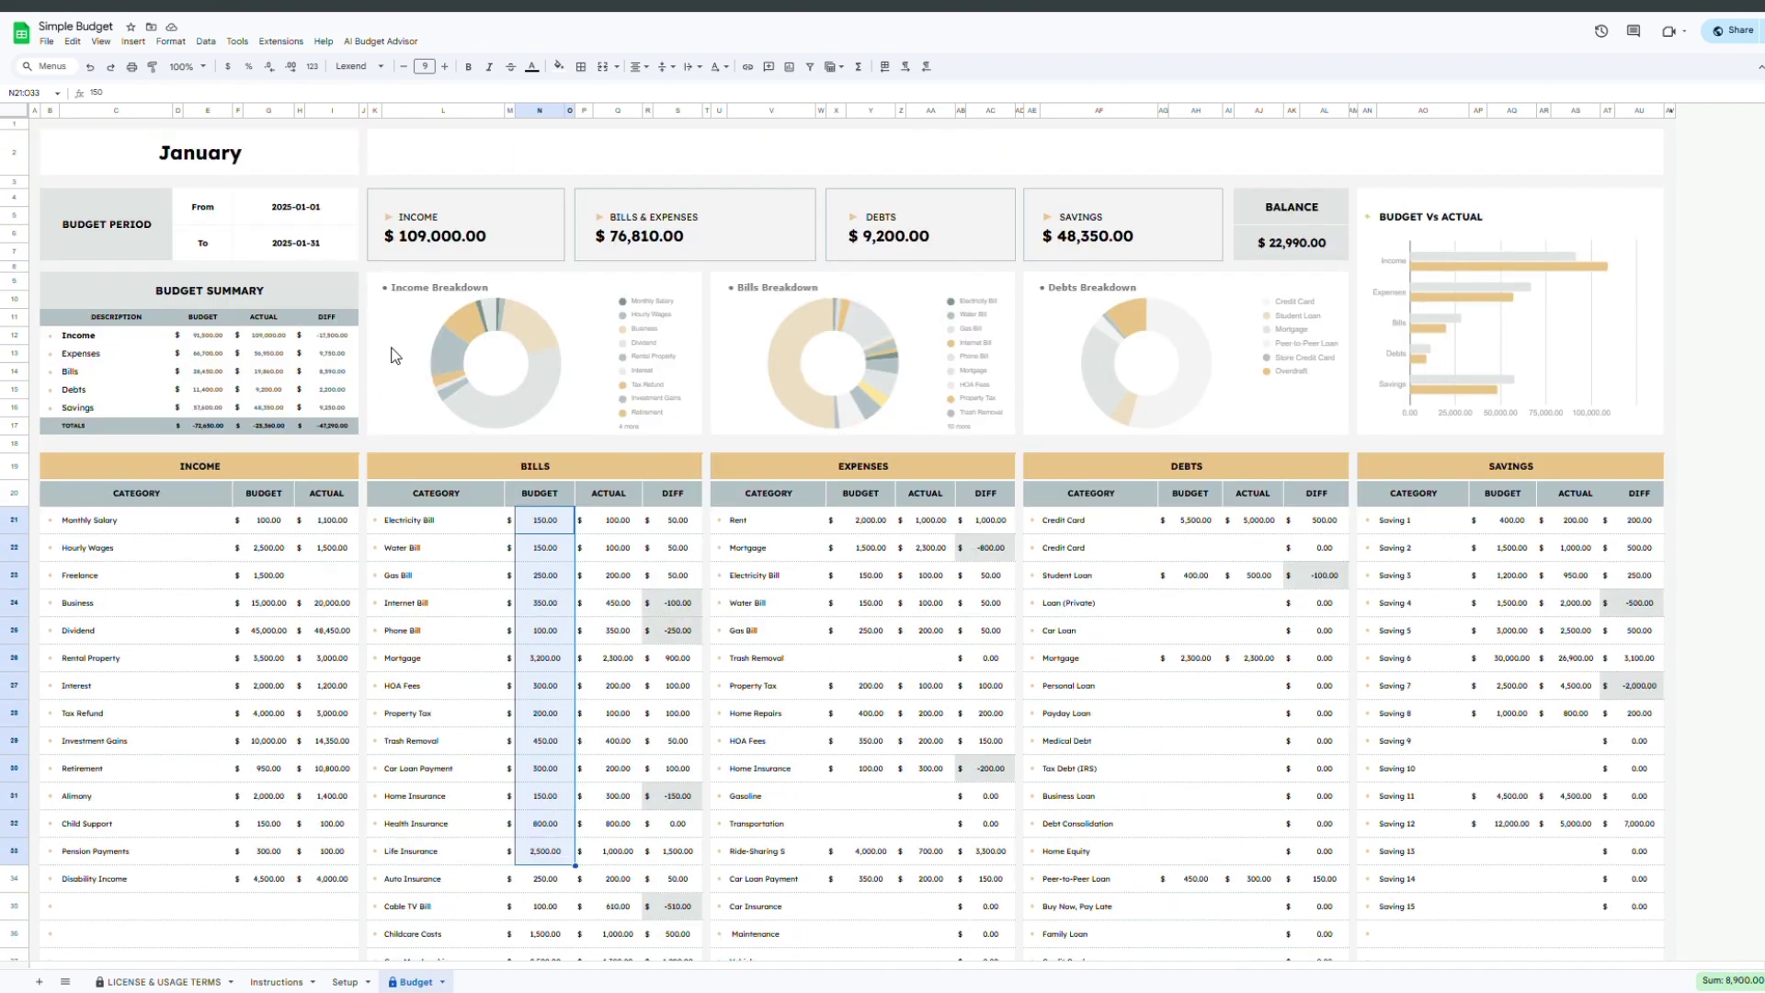
{"action": "left_click_drag", "start_coordinate": [382, 252], "coordinate": [1585, 431]}
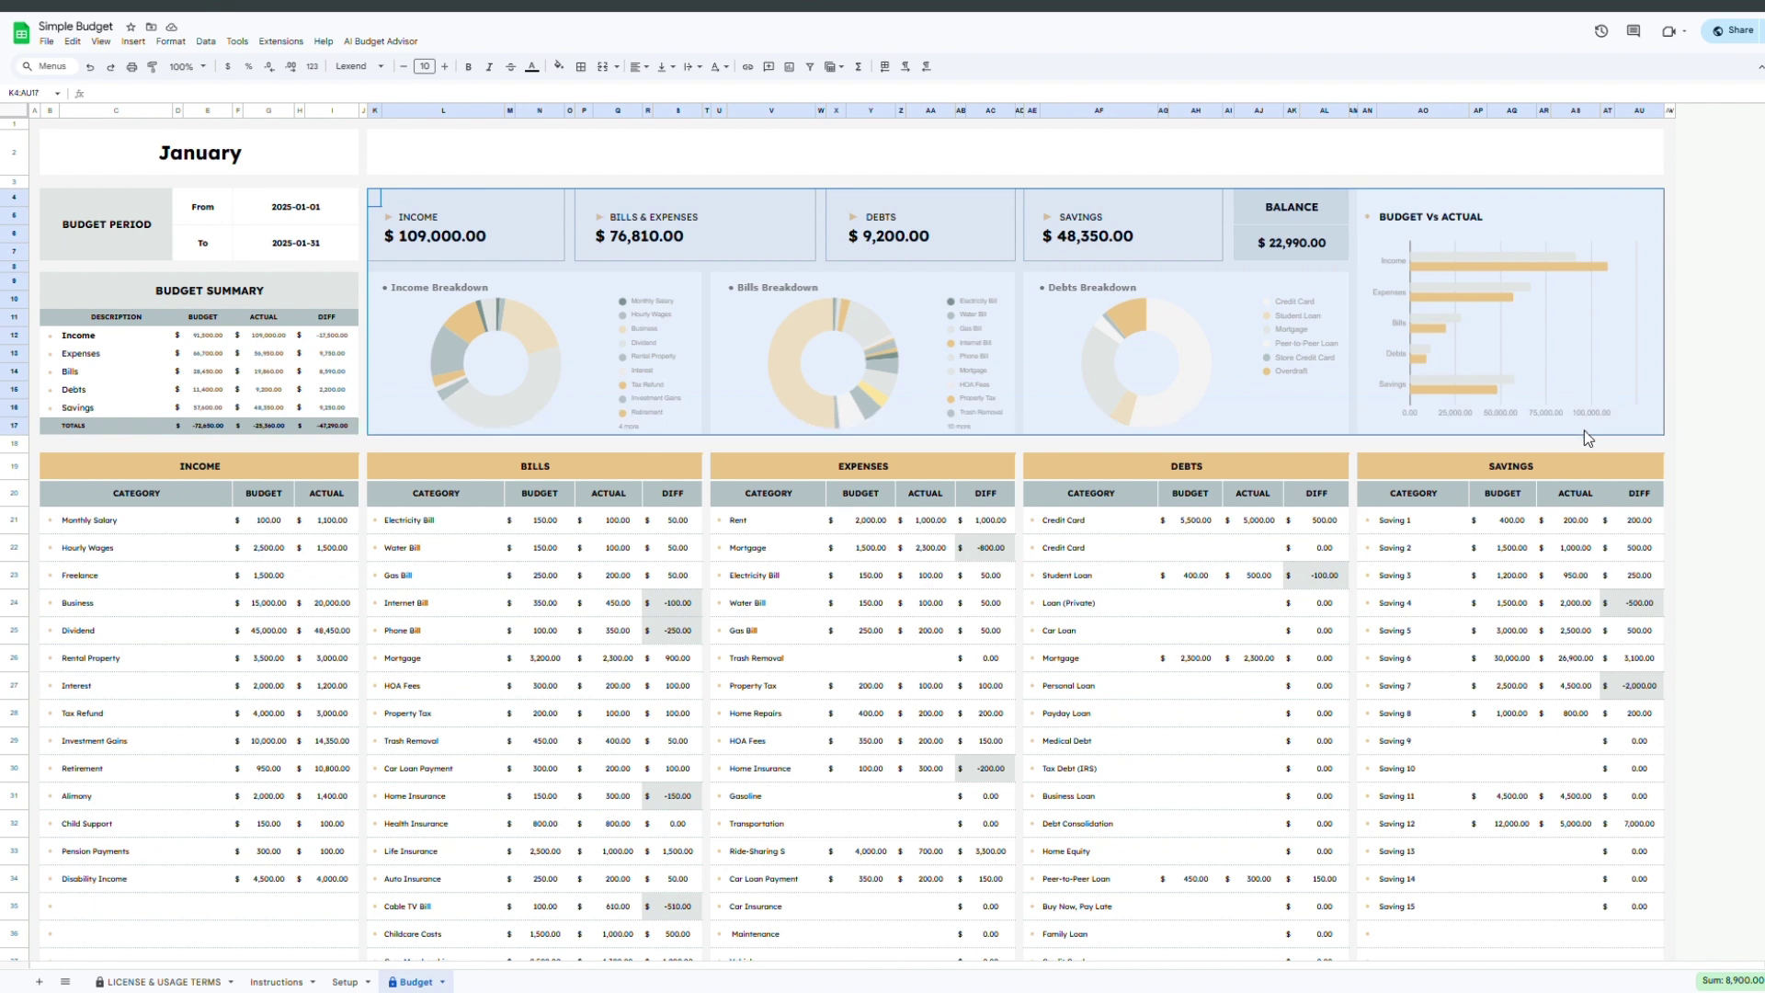
{"action": "left_click", "coordinate": [531, 213]}
{"action": "left_click_drag", "start_coordinate": [532, 213], "coordinate": [1269, 250]}
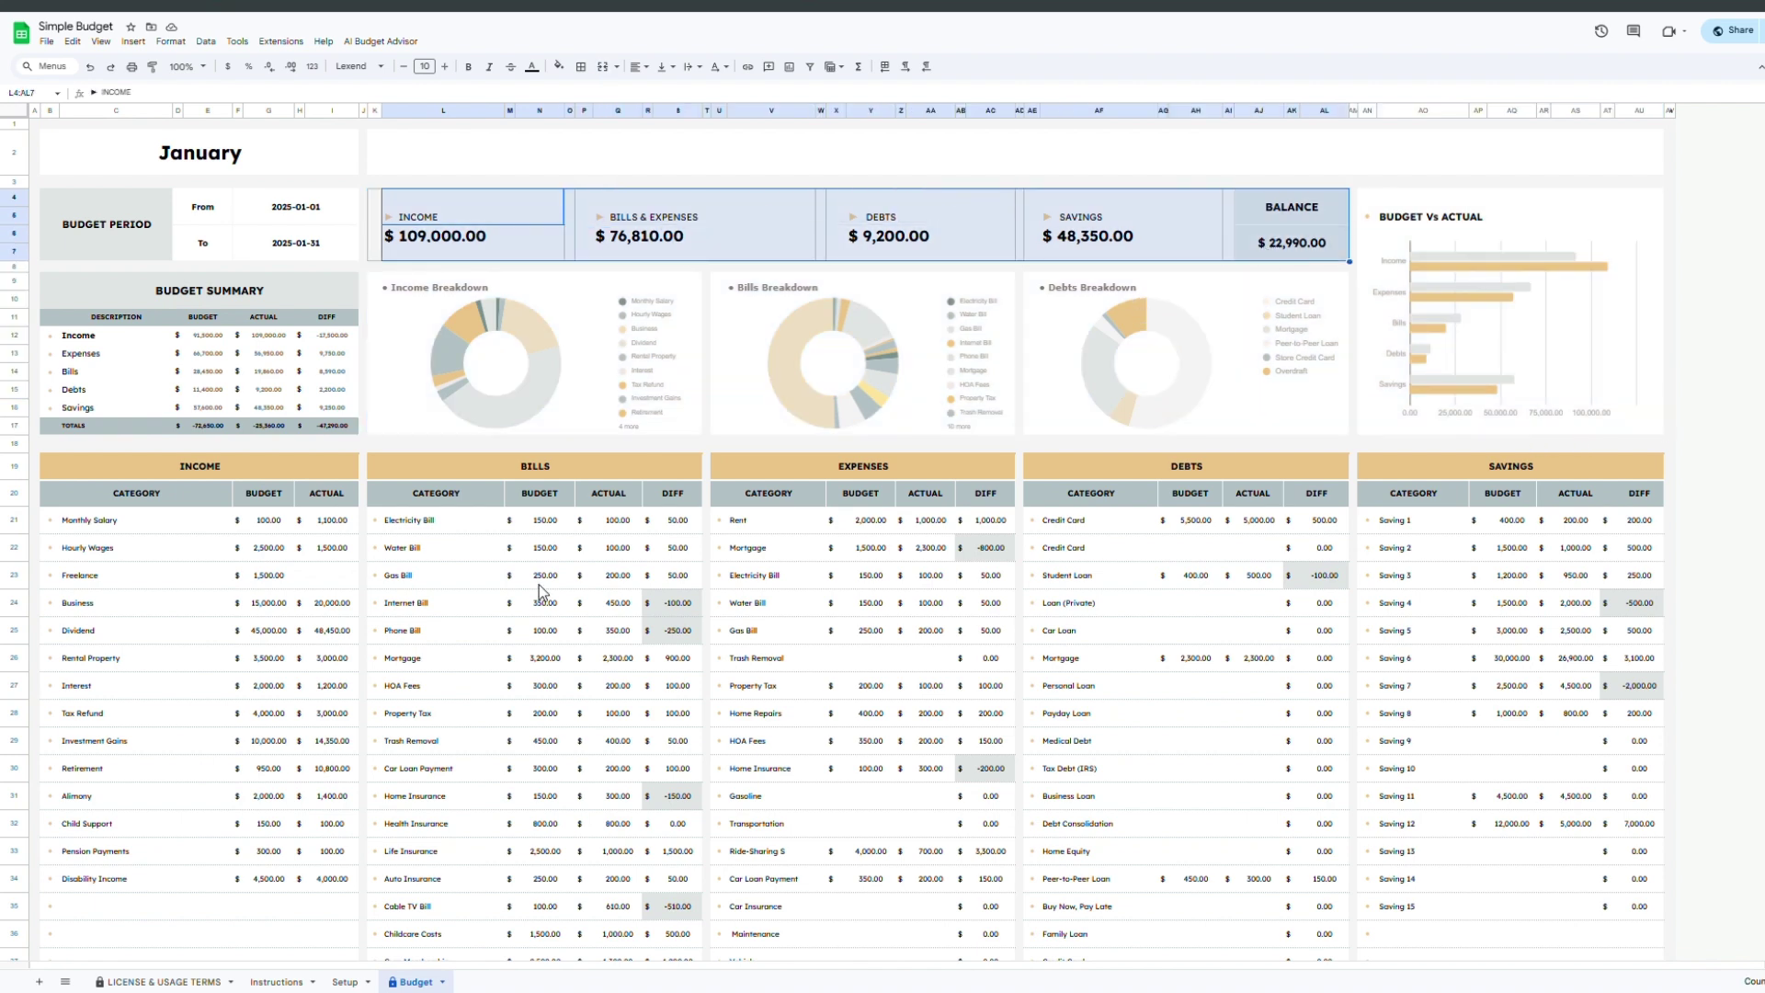
{"action": "left_click_drag", "start_coordinate": [221, 296], "coordinate": [233, 419]}
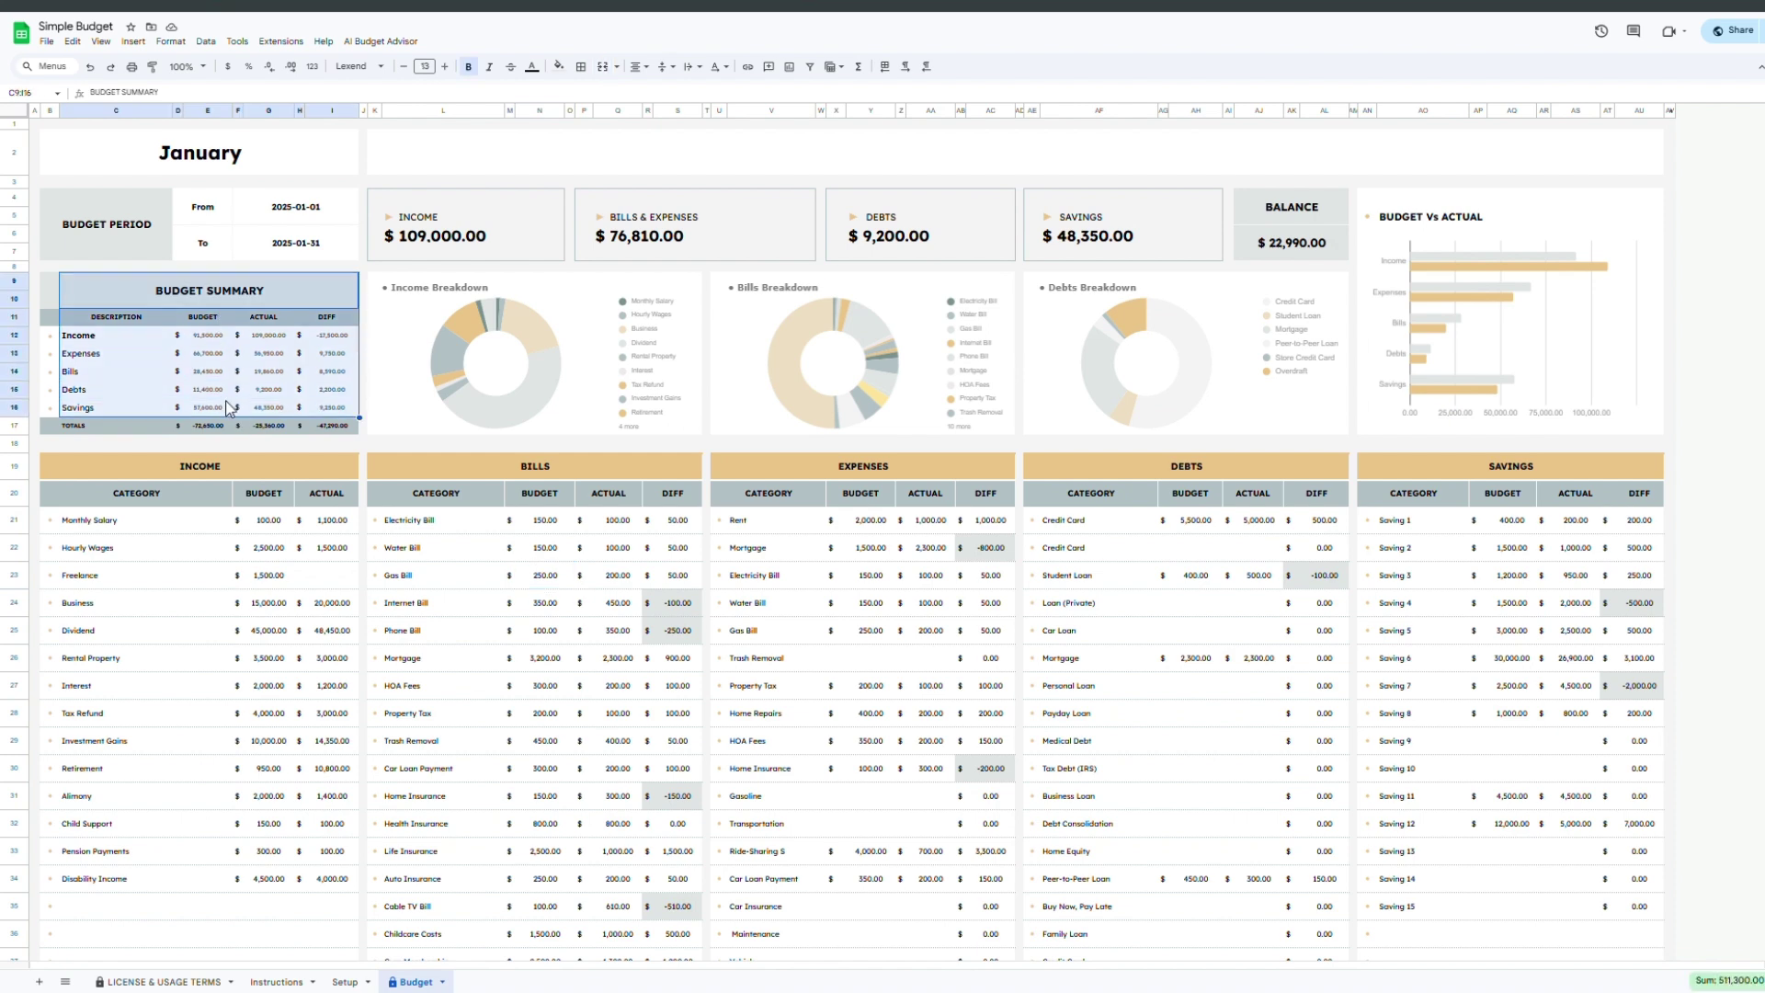
{"action": "left_click_drag", "start_coordinate": [217, 338], "coordinate": [217, 402]}
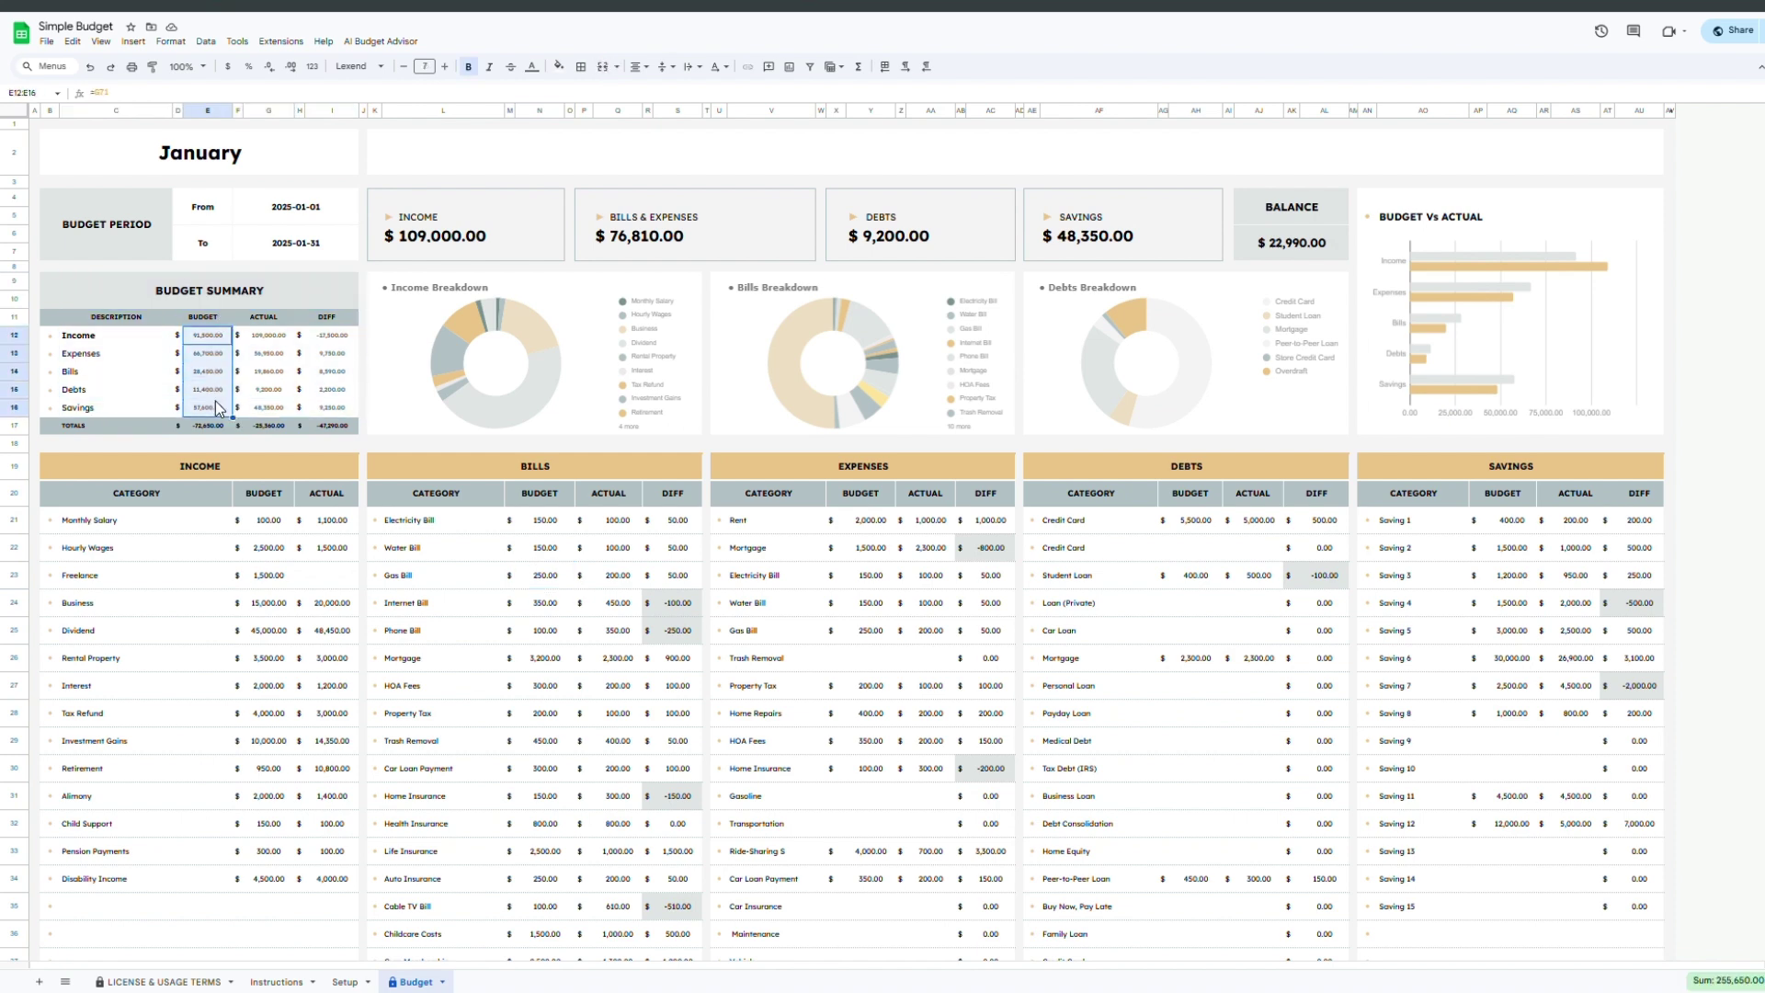
{"action": "left_click_drag", "start_coordinate": [266, 335], "coordinate": [268, 407]}
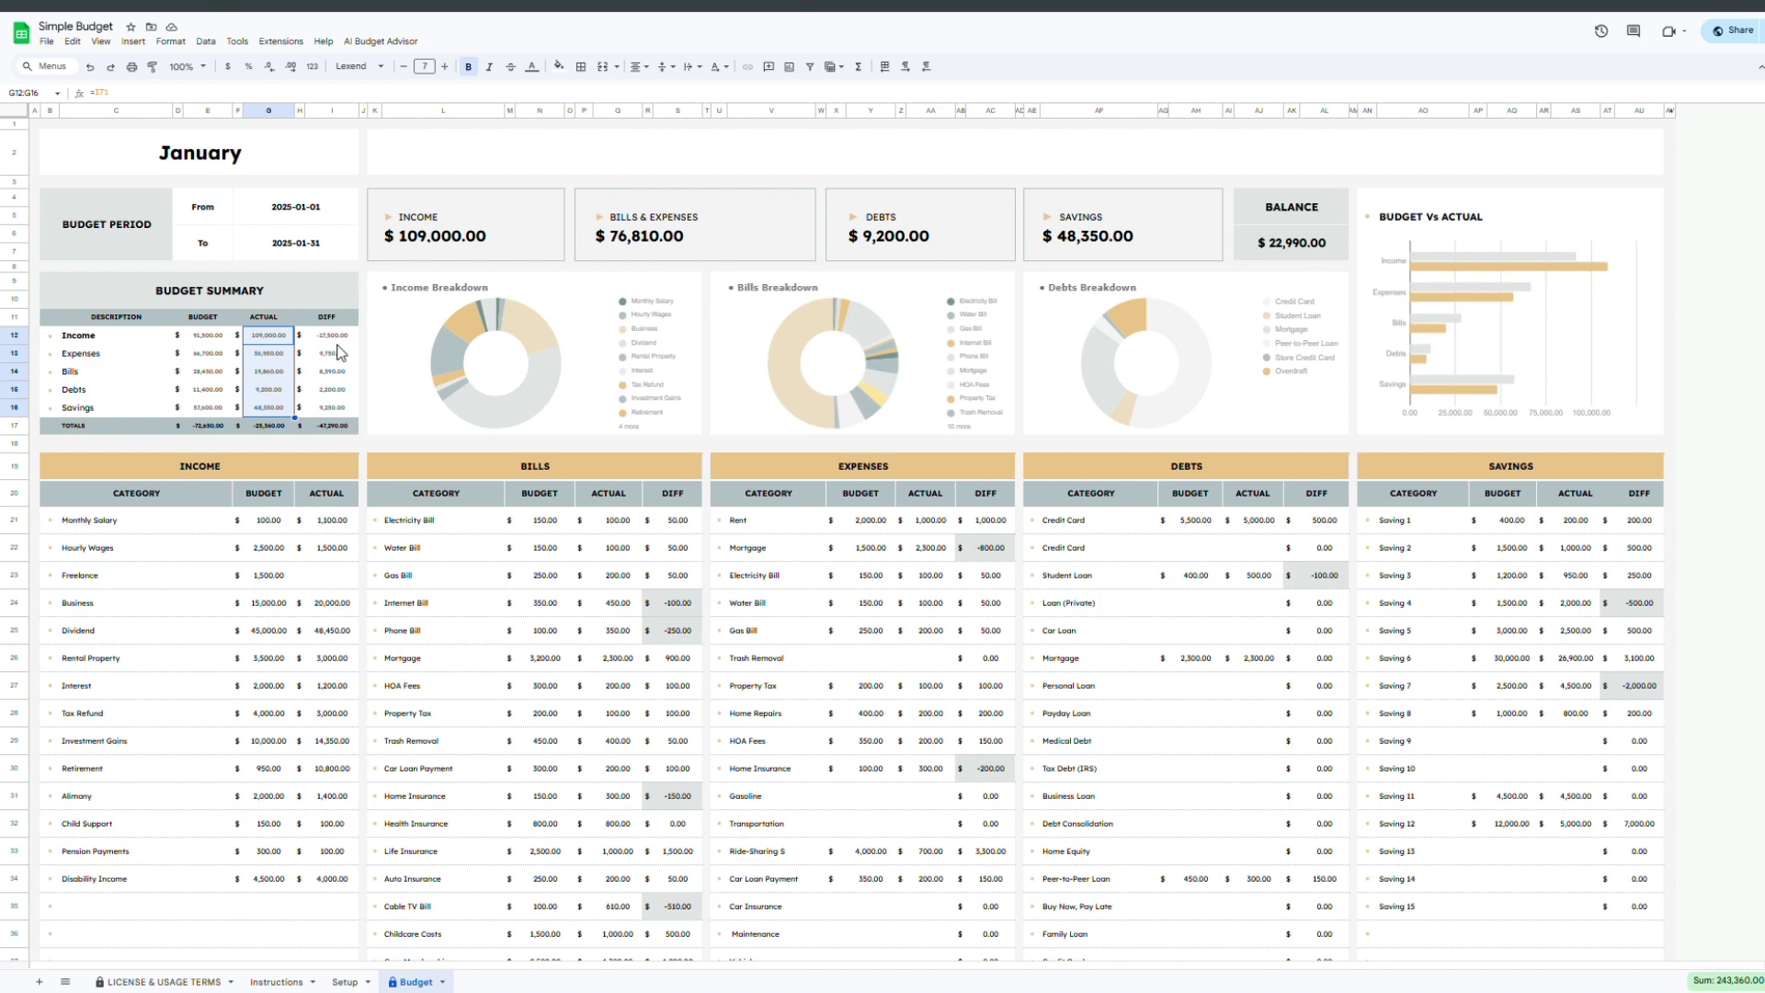
{"action": "left_click_drag", "start_coordinate": [335, 336], "coordinate": [344, 405]}
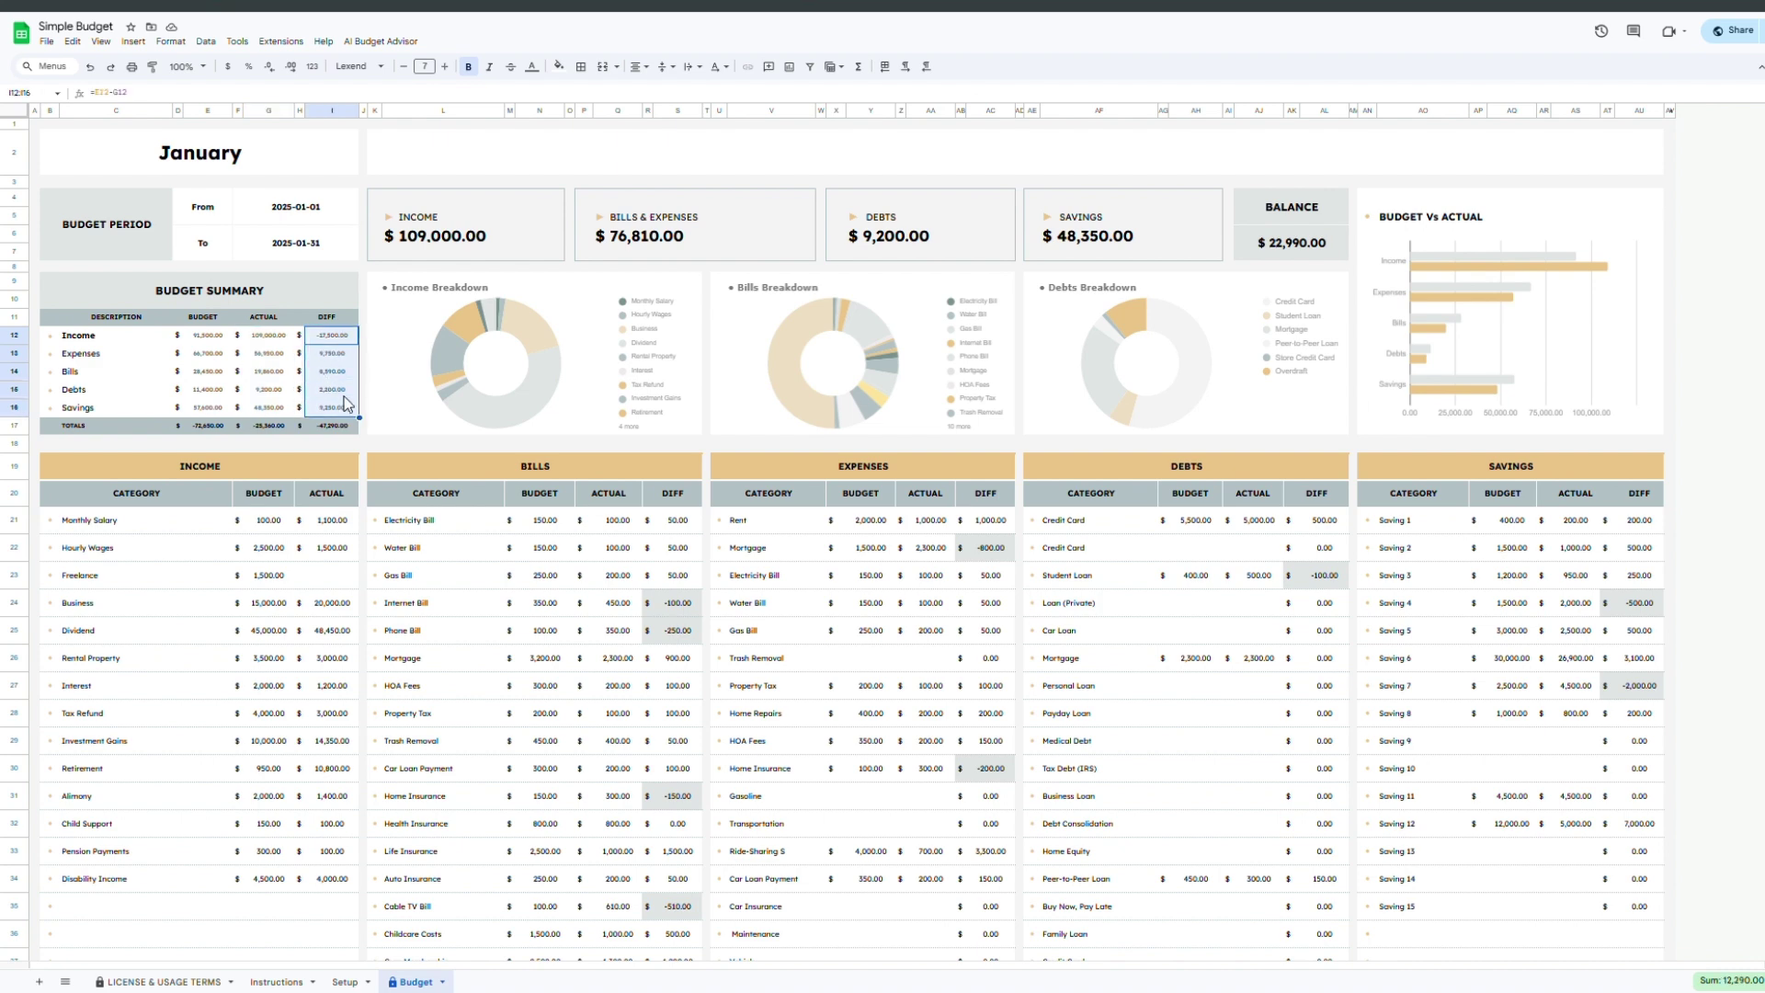
{"action": "left_click", "coordinate": [543, 464]}
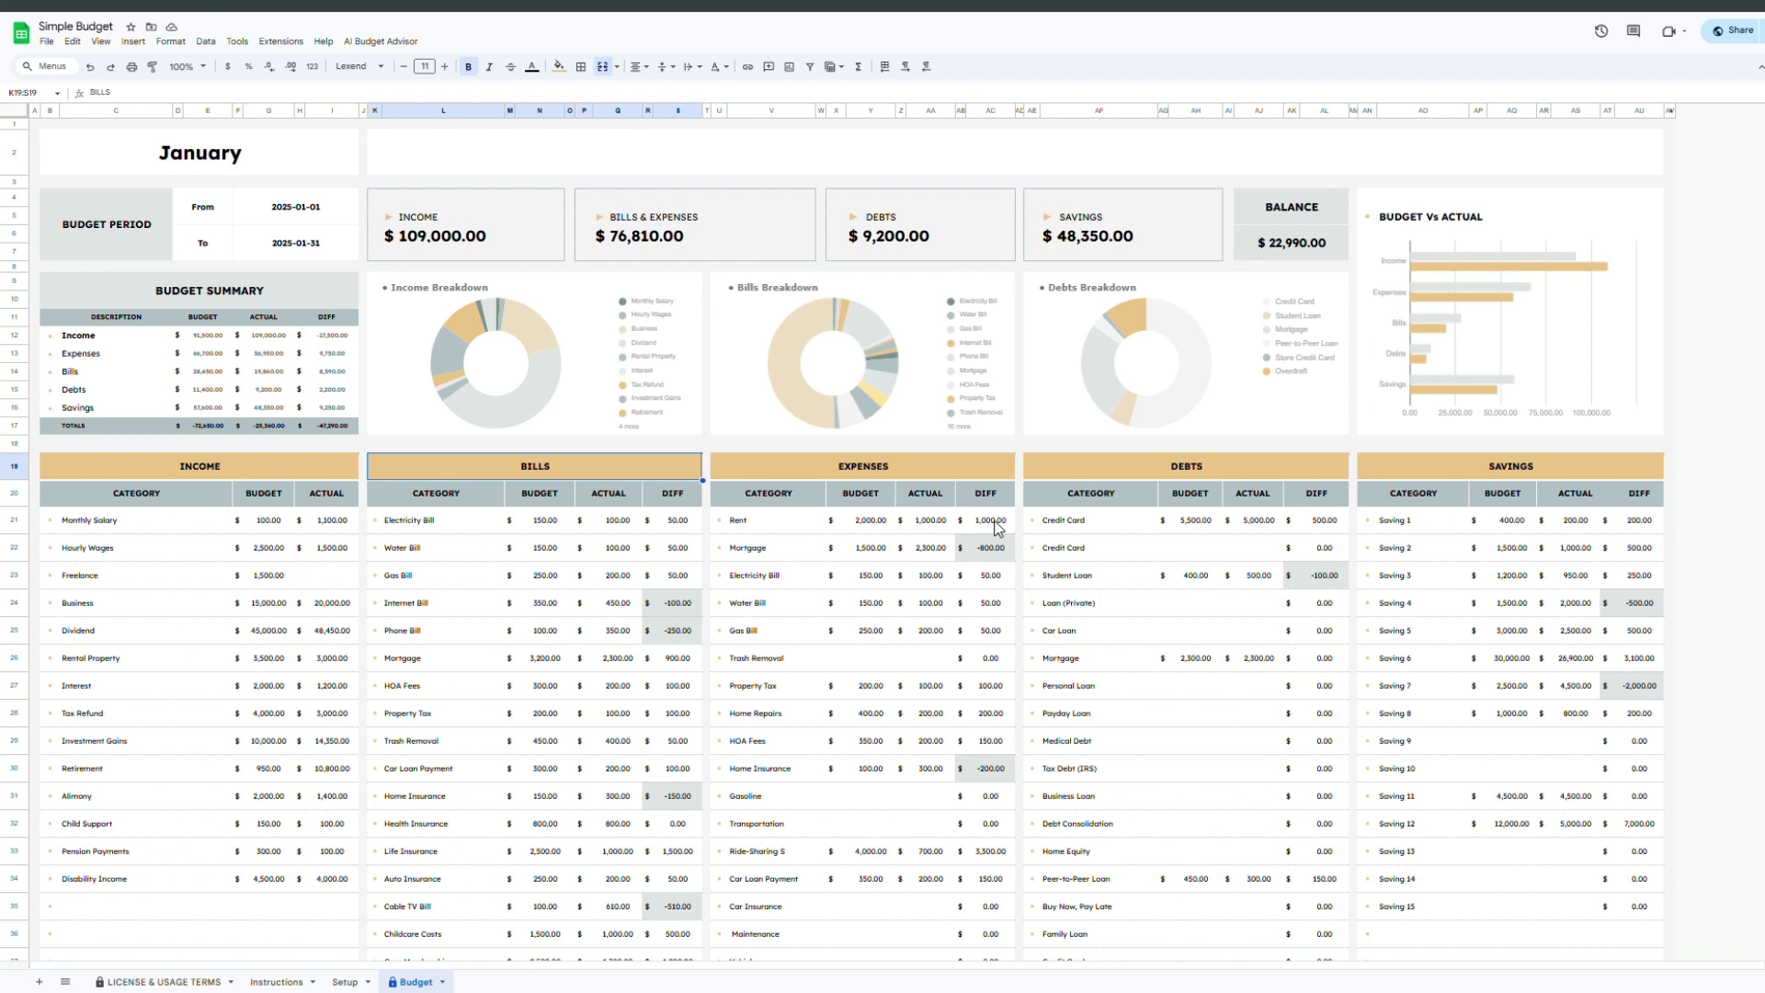
{"action": "left_click", "coordinate": [383, 43]}
{"action": "left_click", "coordinate": [380, 73]}
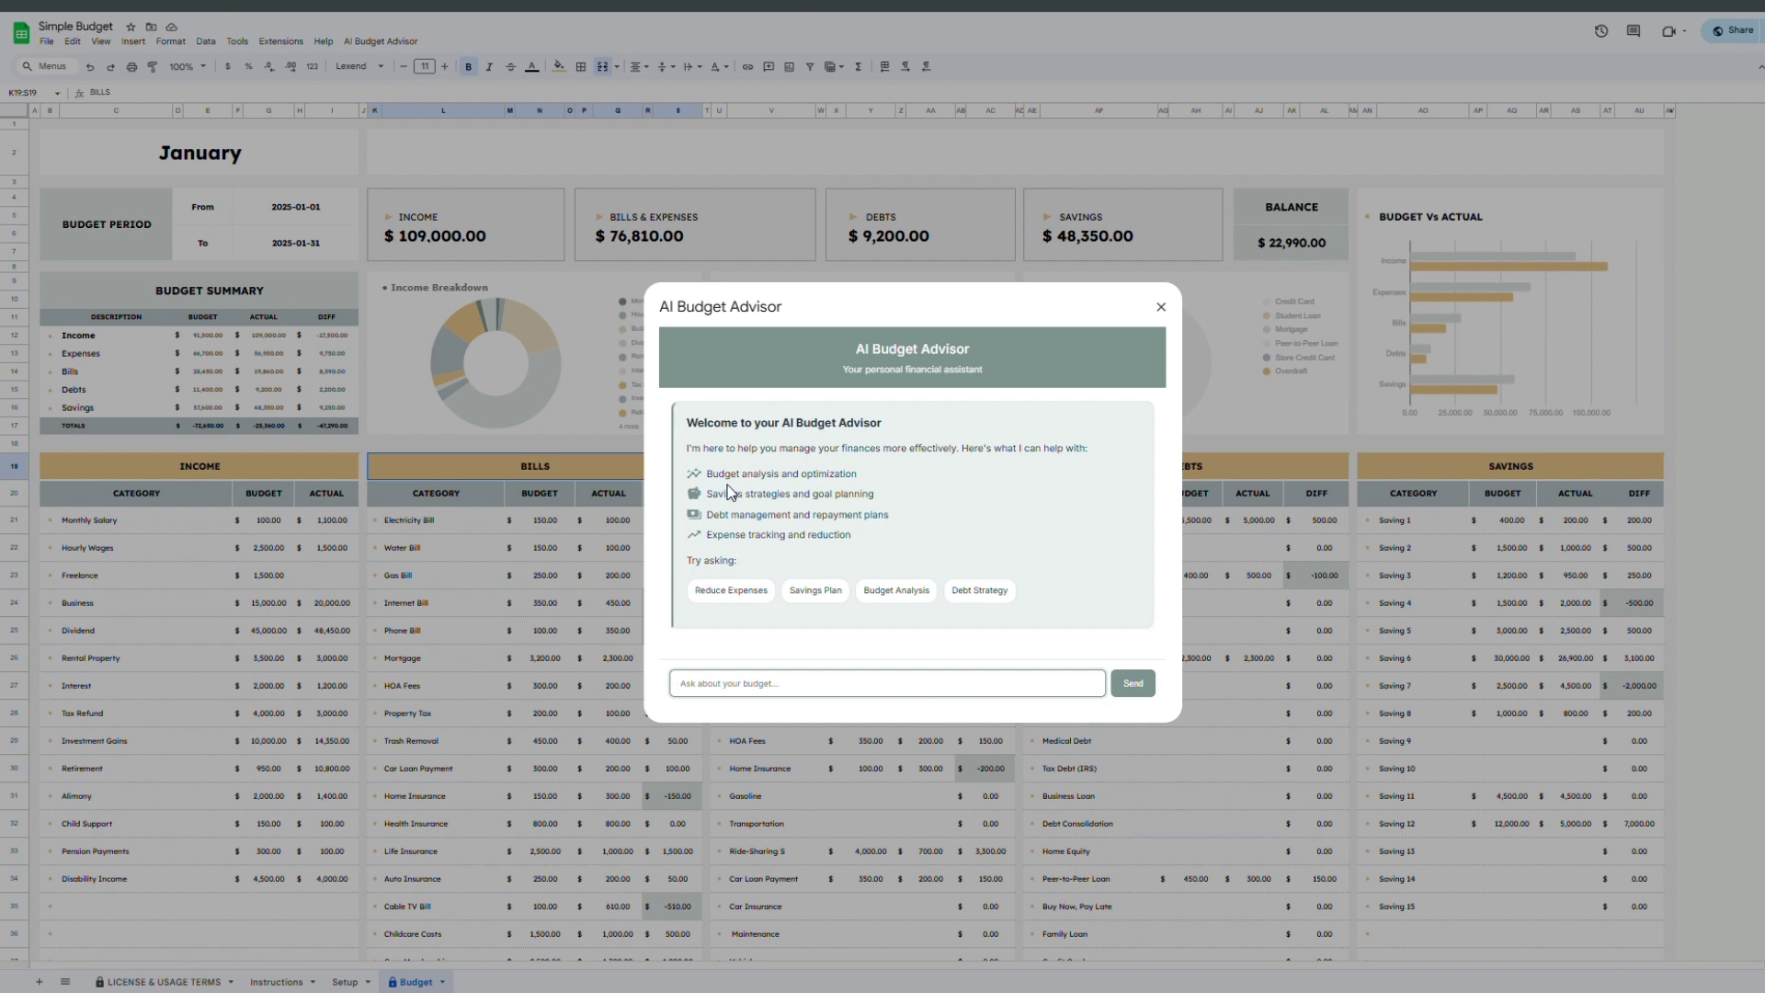
{"action": "left_click", "coordinate": [1162, 308]}
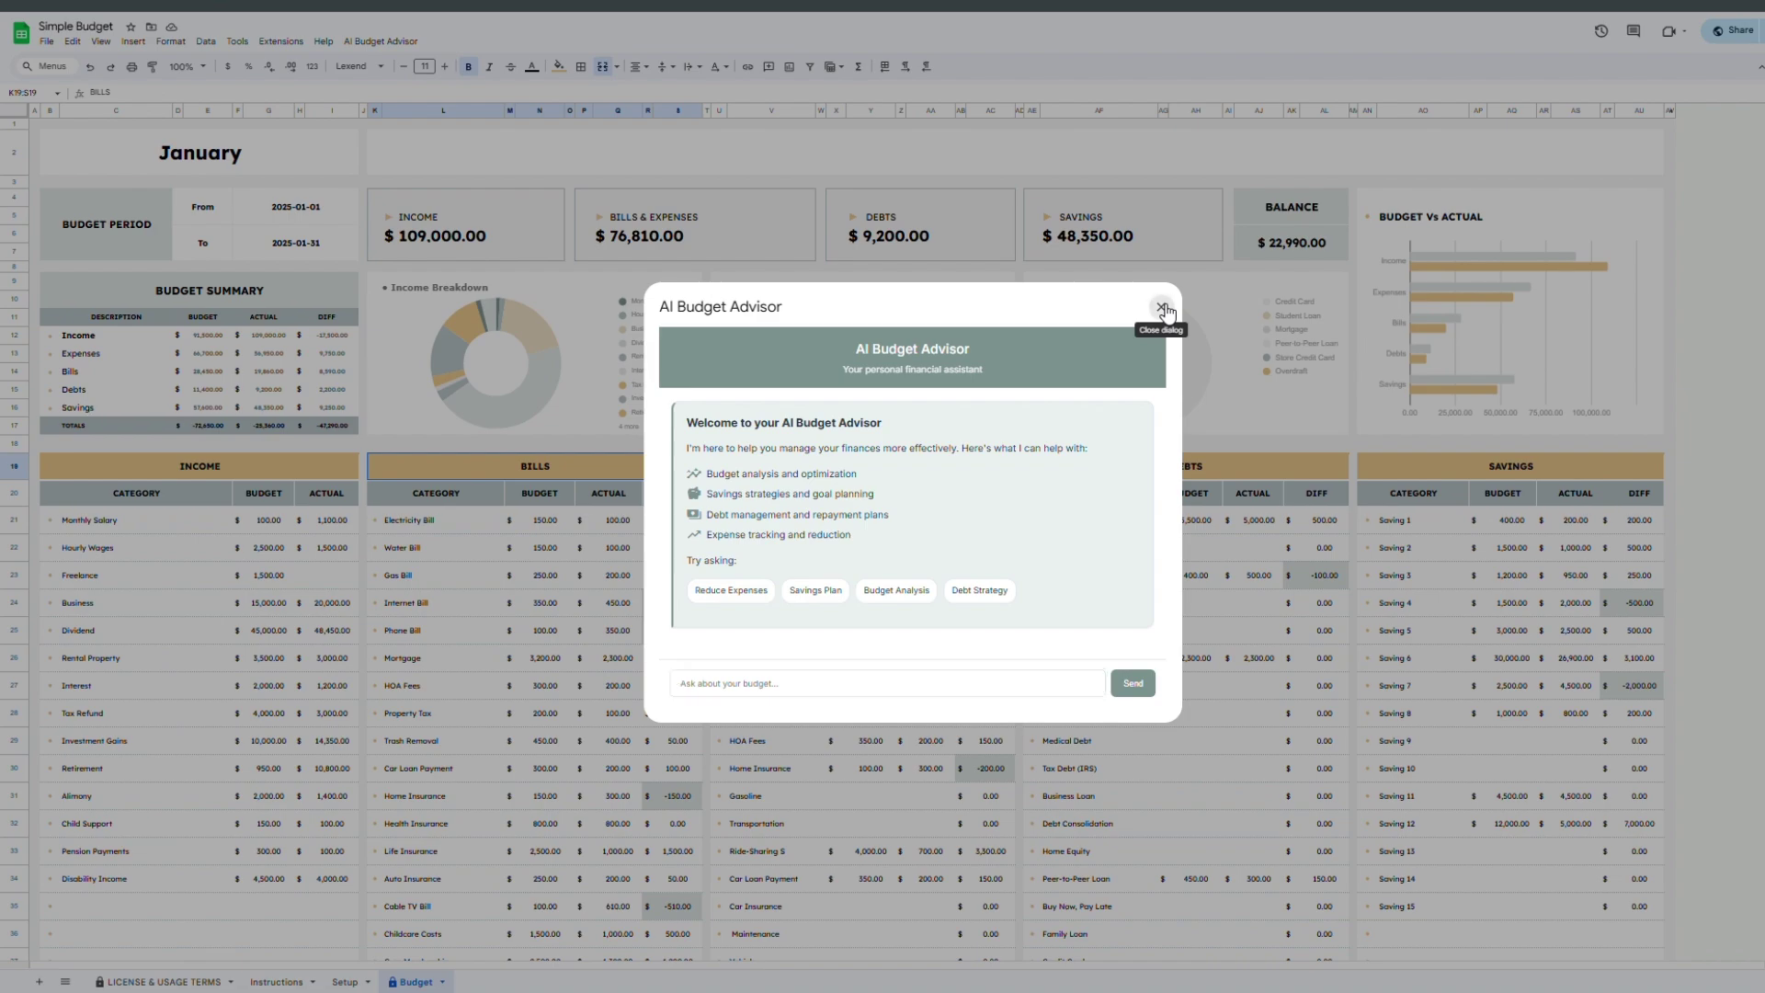
{"action": "scroll", "coordinate": [1025, 569], "scroll_direction": "down", "scroll_amount": 20}
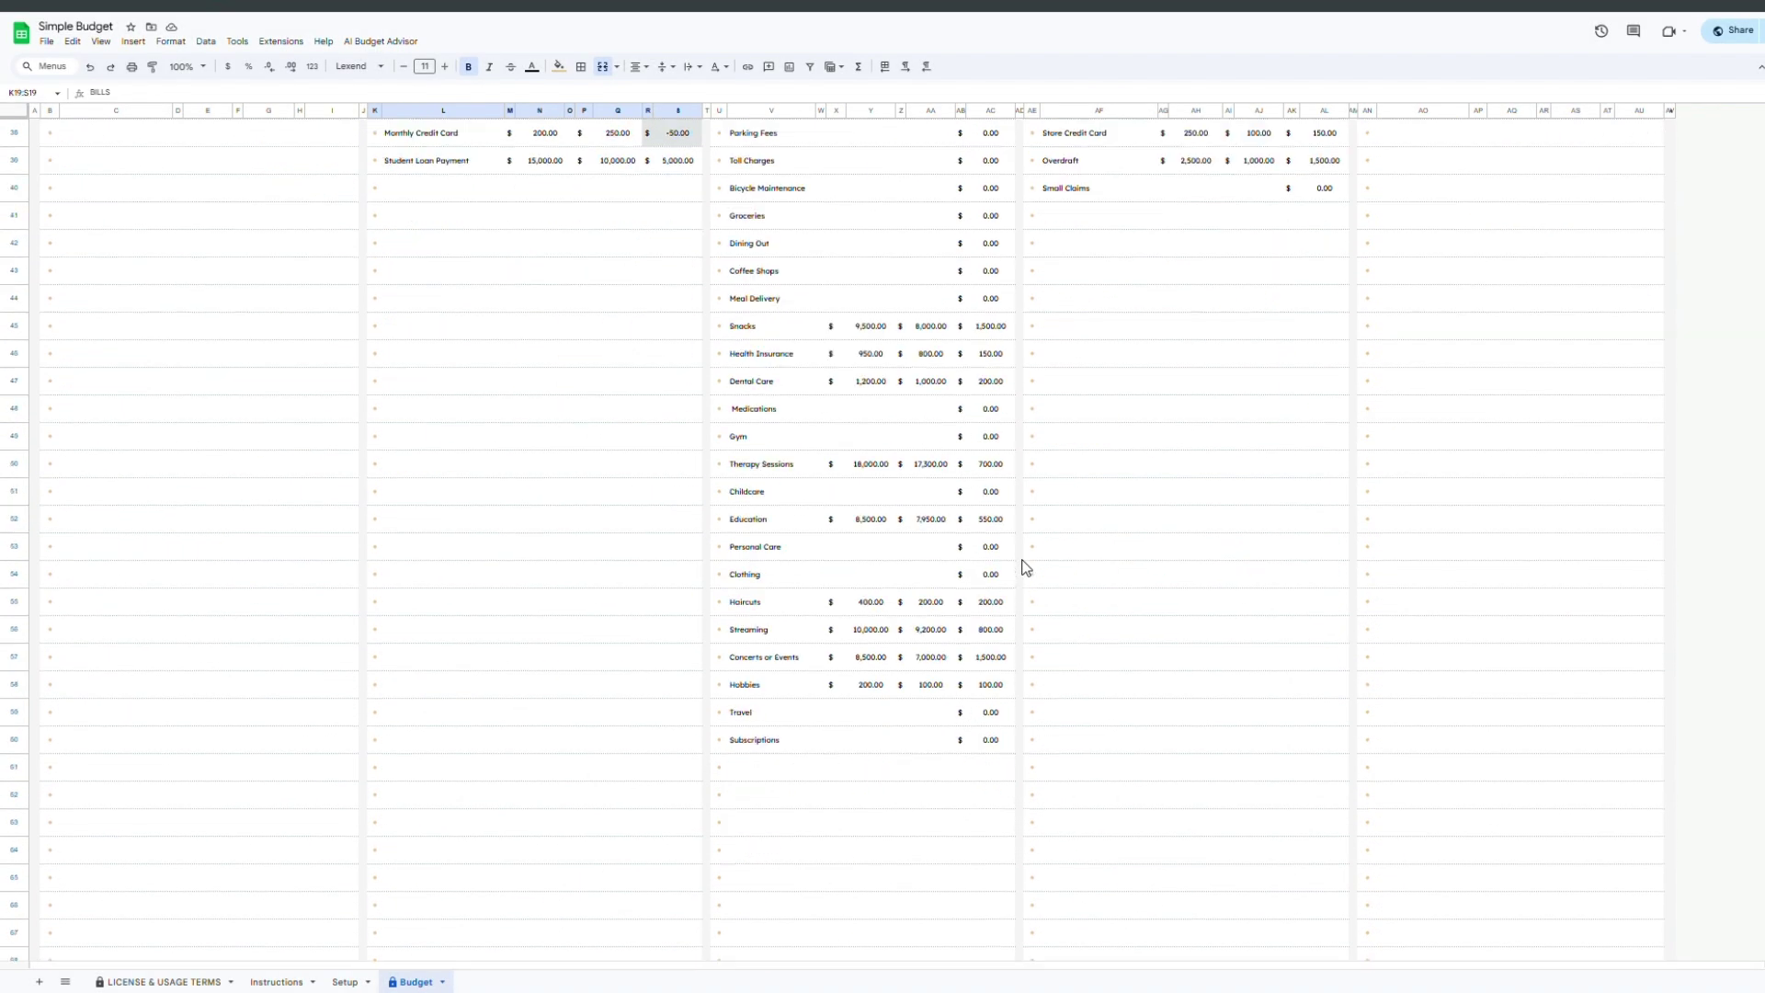
{"action": "scroll", "coordinate": [1025, 560], "scroll_direction": "down", "scroll_amount": 5}
{"action": "scroll", "coordinate": [1025, 561], "scroll_direction": "up", "scroll_amount": 15}
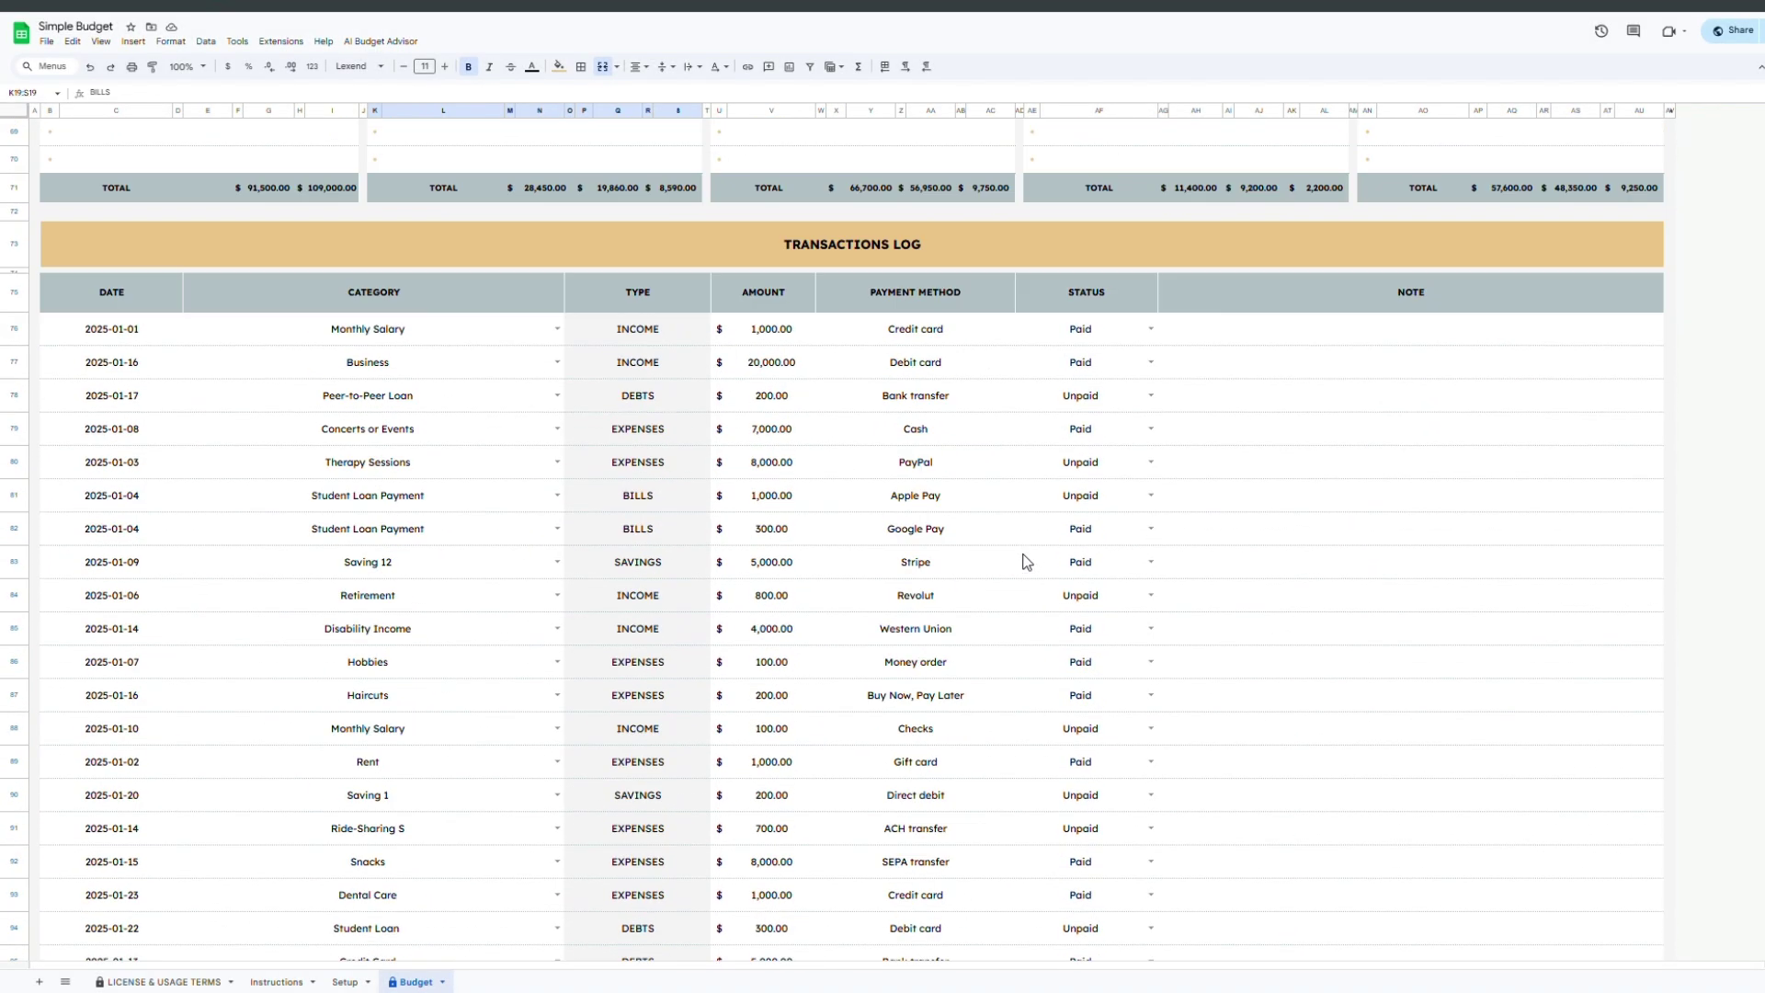
{"action": "scroll", "coordinate": [1027, 560], "scroll_direction": "up", "scroll_amount": 10}
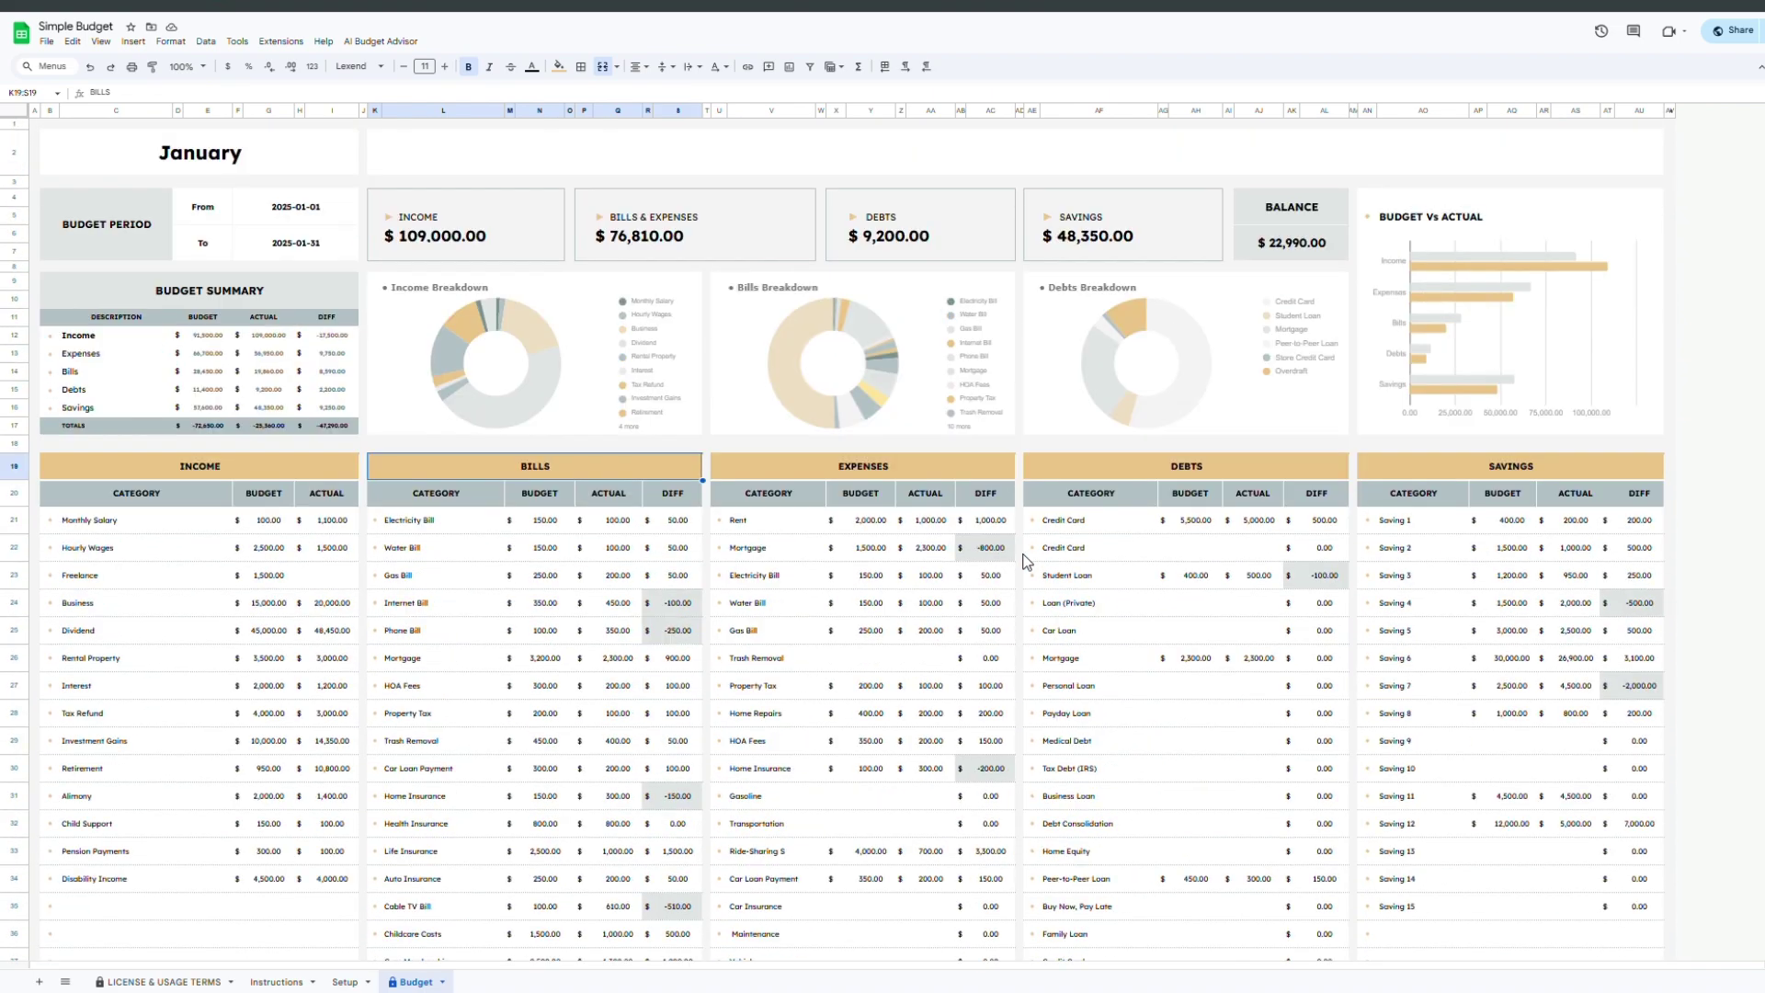